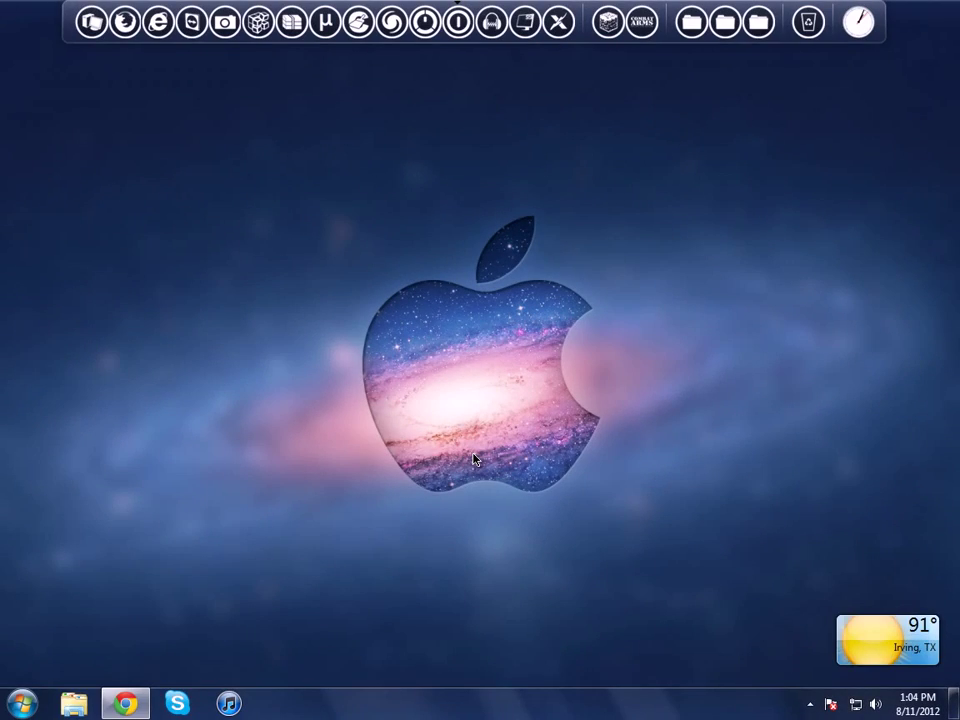
Step: Look through the desktop context menus and the Libraries window without changing anything
{"action": "right_click", "coordinate": [474, 341]}
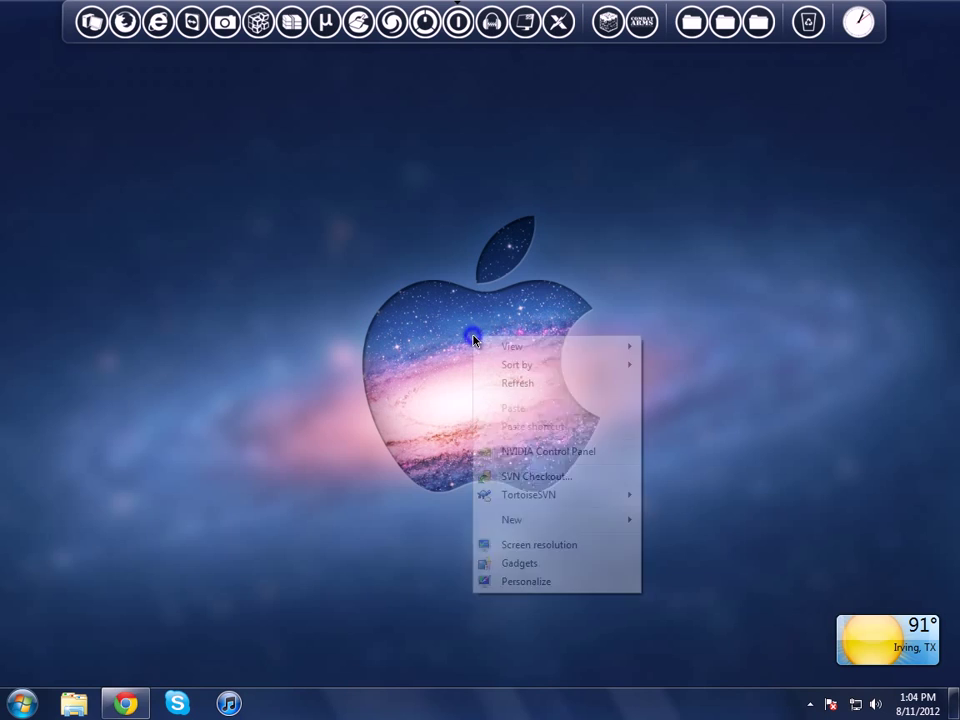
{"action": "mouse_move", "coordinate": [508, 520]}
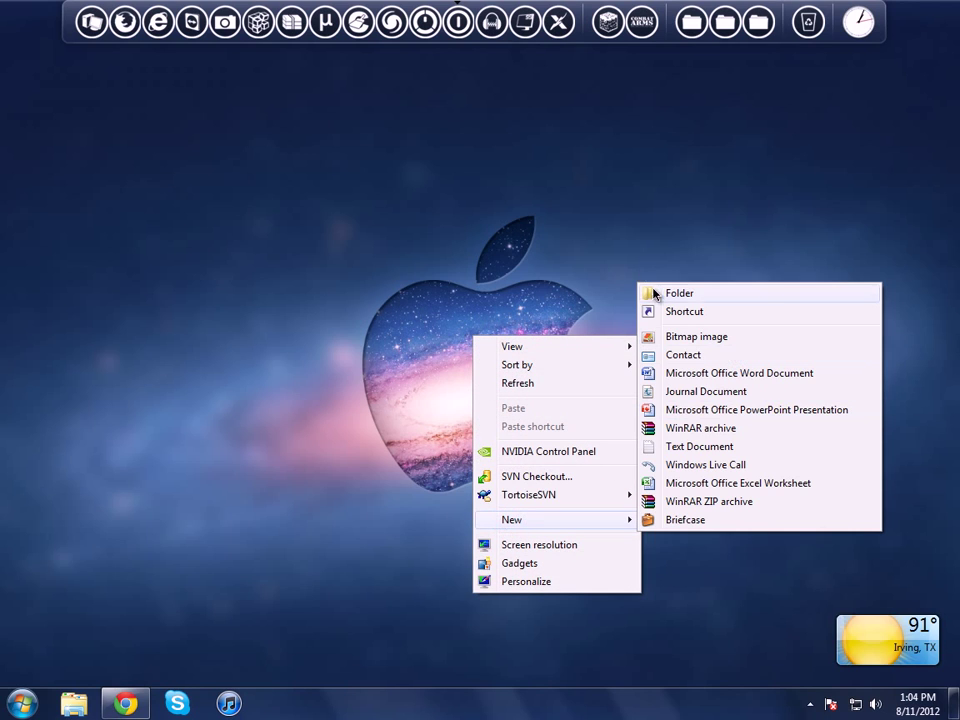
{"action": "left_click", "coordinate": [278, 357]}
{"action": "left_click", "coordinate": [71, 704]}
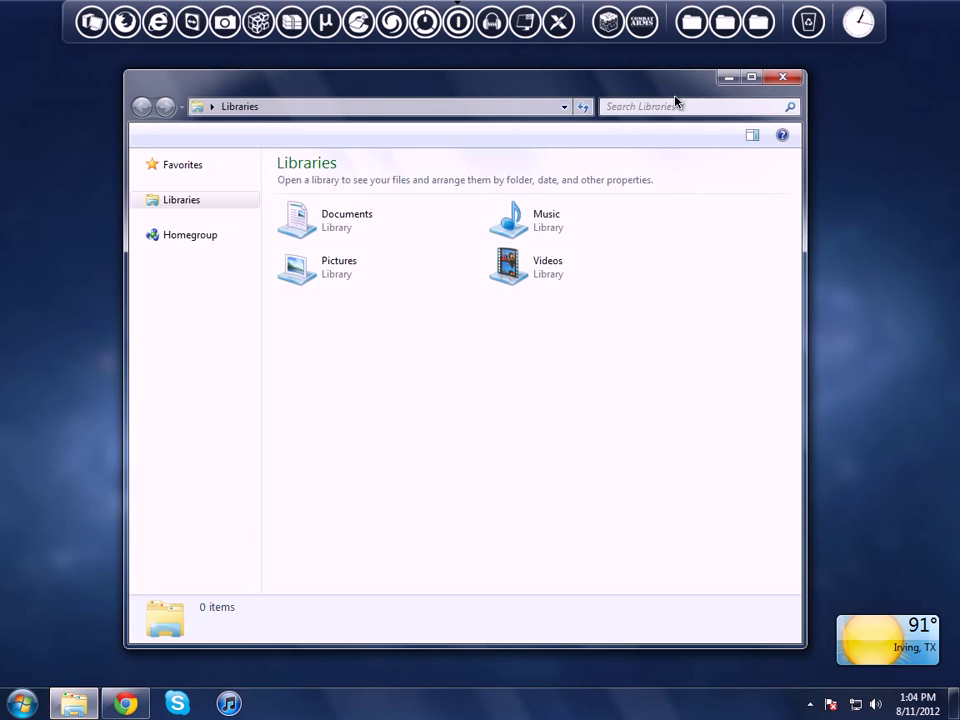
{"action": "left_click", "coordinate": [729, 78]}
{"action": "right_click", "coordinate": [517, 202]}
{"action": "left_click", "coordinate": [556, 206]}
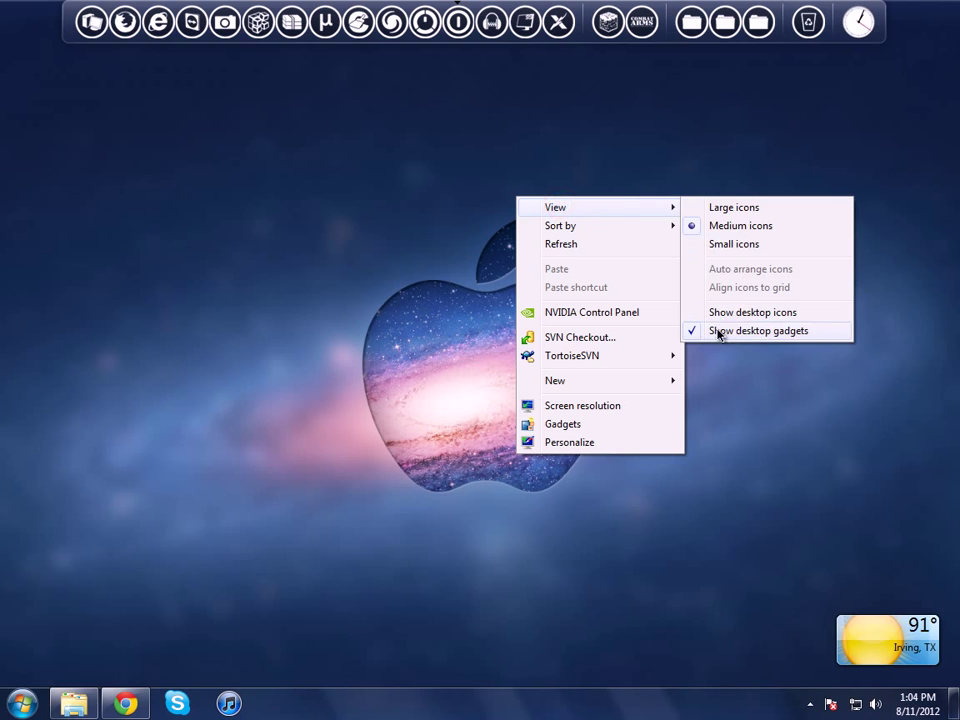
{"action": "left_click", "coordinate": [445, 297]}
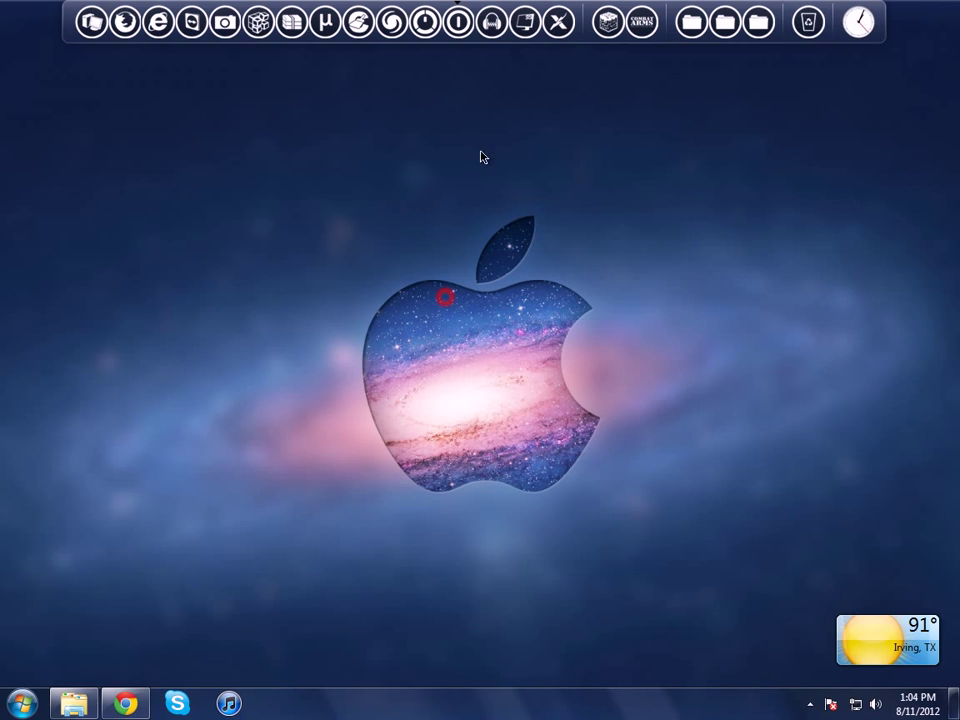
Step: Create a new folder named Server in Explorer's Desktop folder, then minimize the window
{"action": "left_click", "coordinate": [65, 700]}
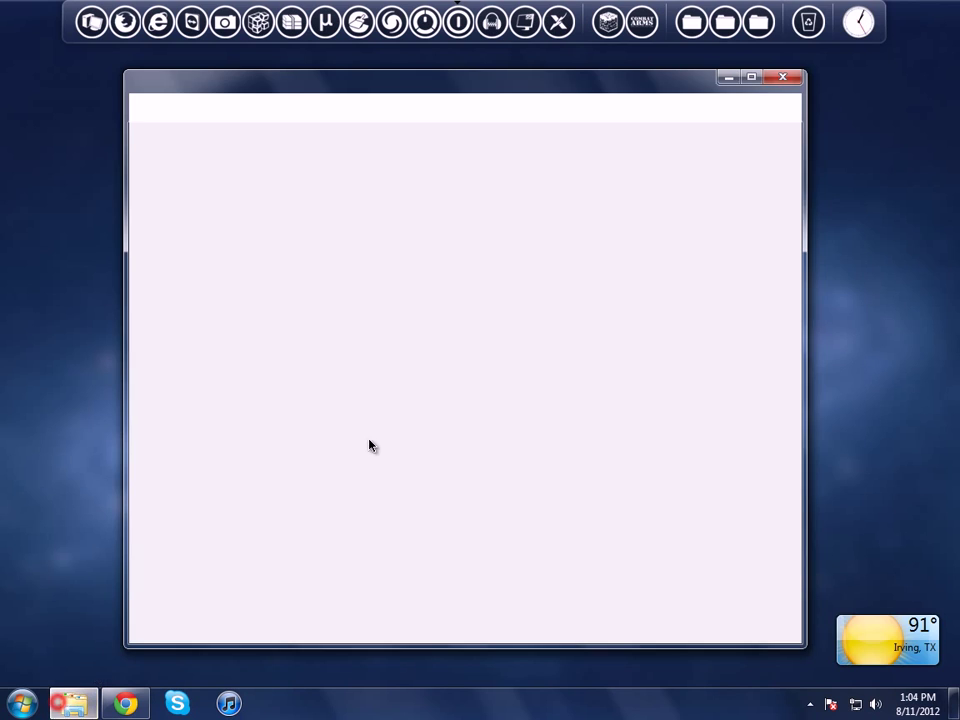
{"action": "left_click", "coordinate": [191, 237]}
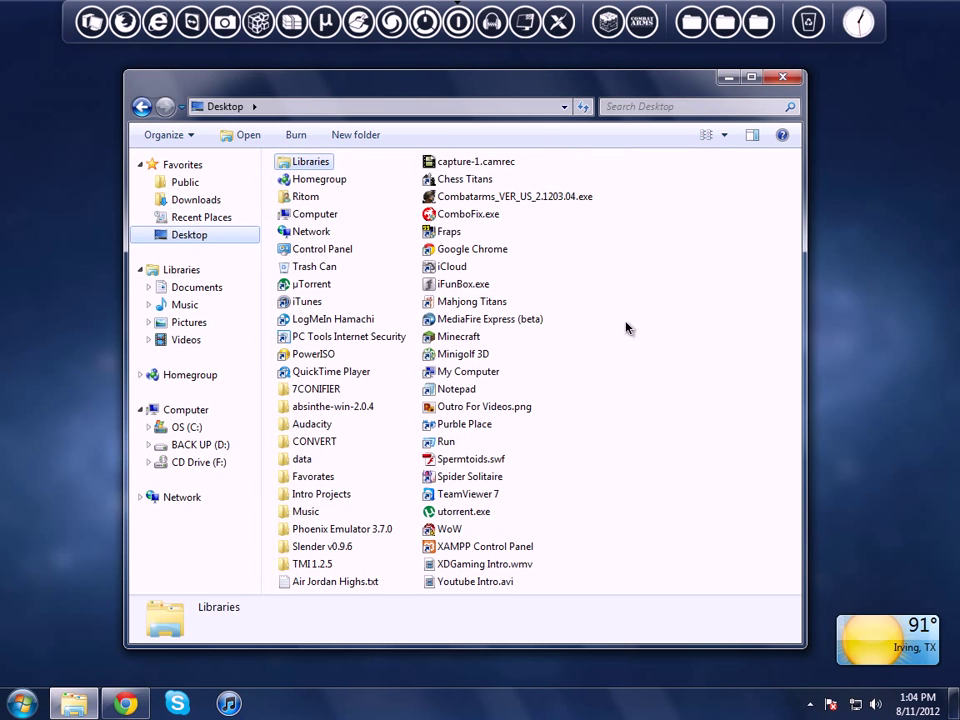
{"action": "right_click", "coordinate": [634, 291]}
{"action": "left_click", "coordinate": [672, 469]}
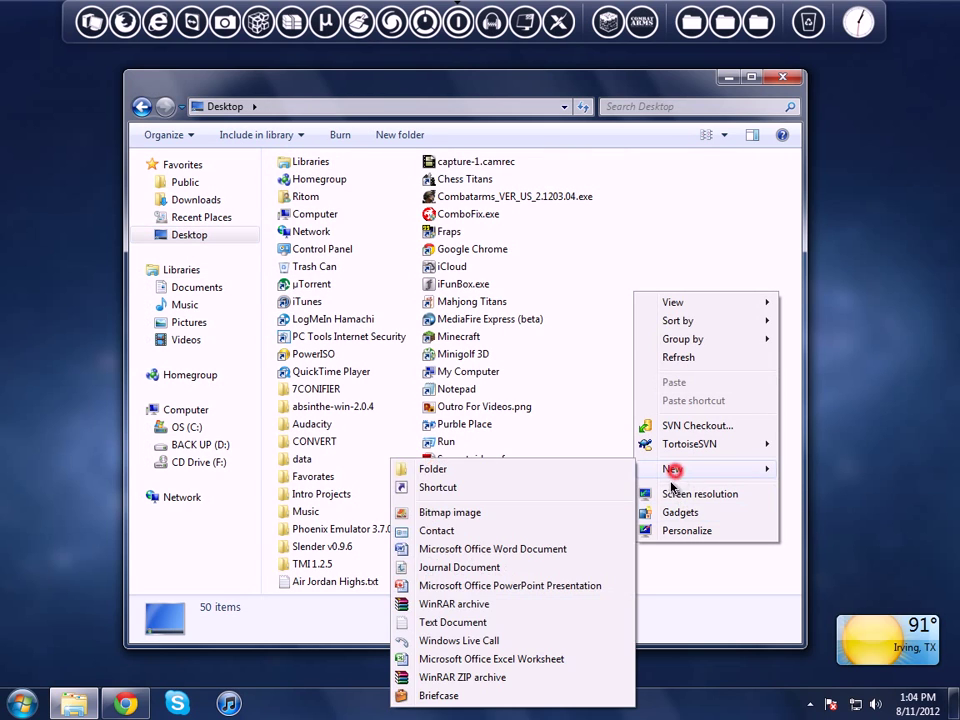
{"action": "left_click", "coordinate": [433, 469]}
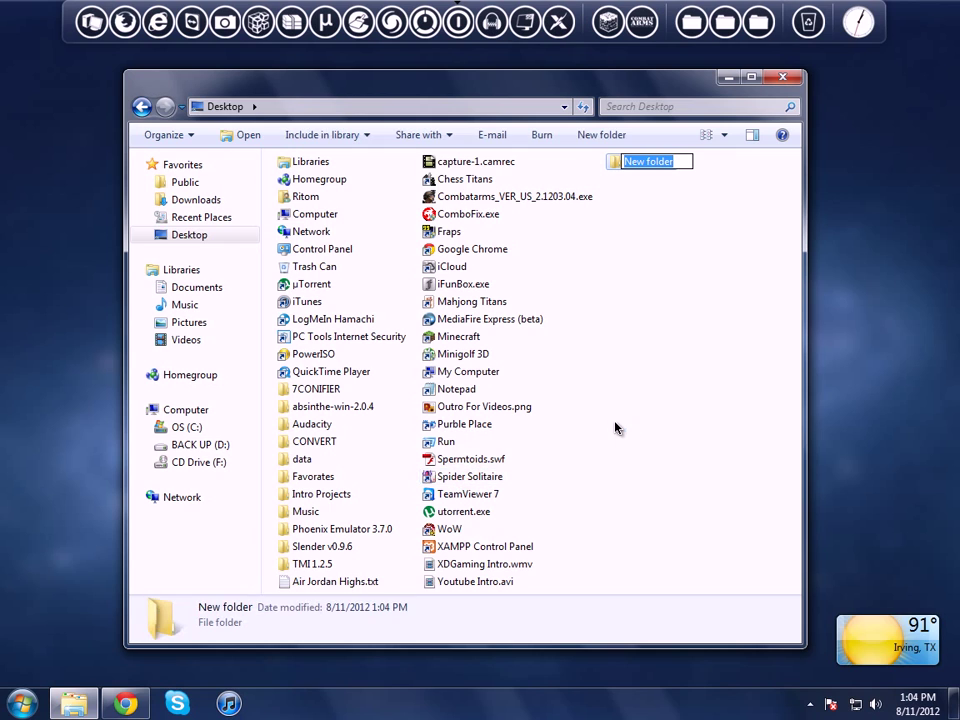
{"action": "type", "text": "Server"}
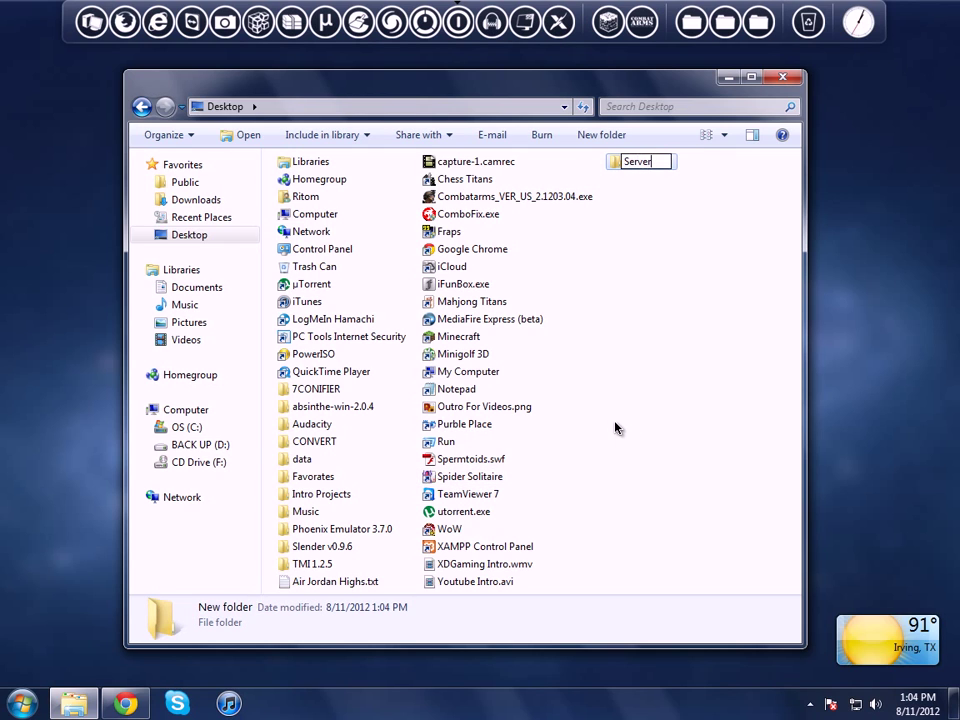
{"action": "key", "text": "Return"}
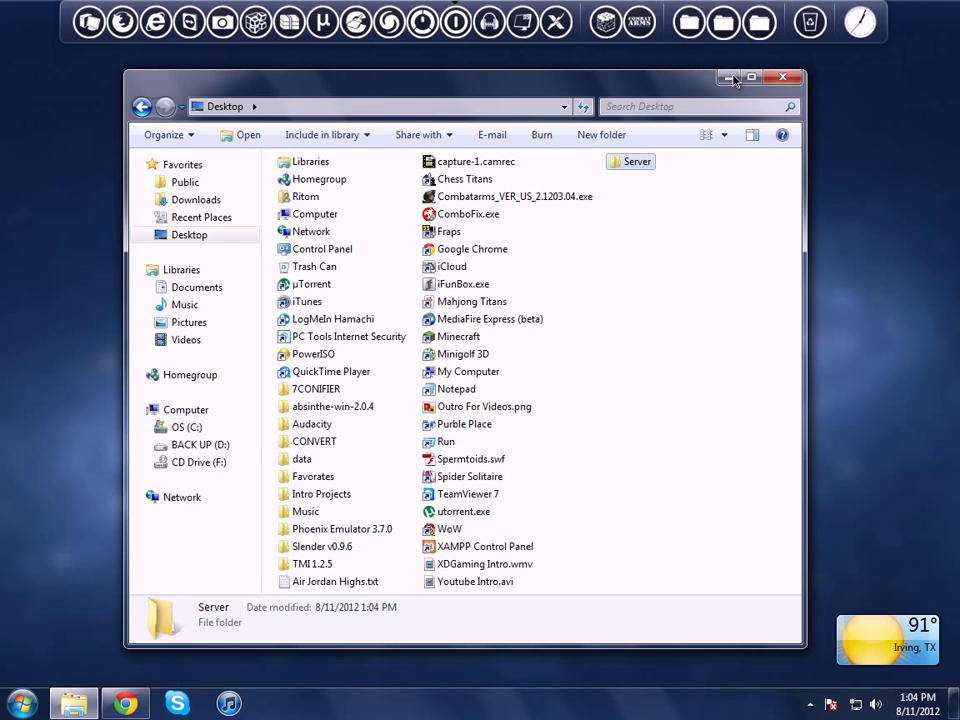
{"action": "left_click", "coordinate": [727, 79]}
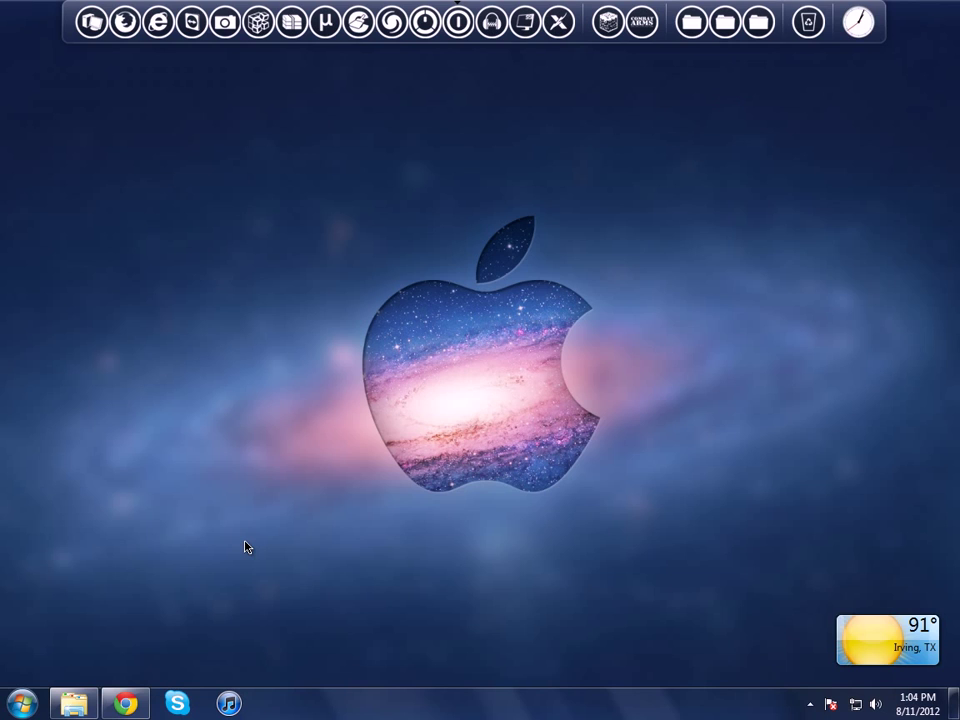
Step: Load minecraft.net/download in Chrome's address bar
{"action": "left_click", "coordinate": [125, 703]}
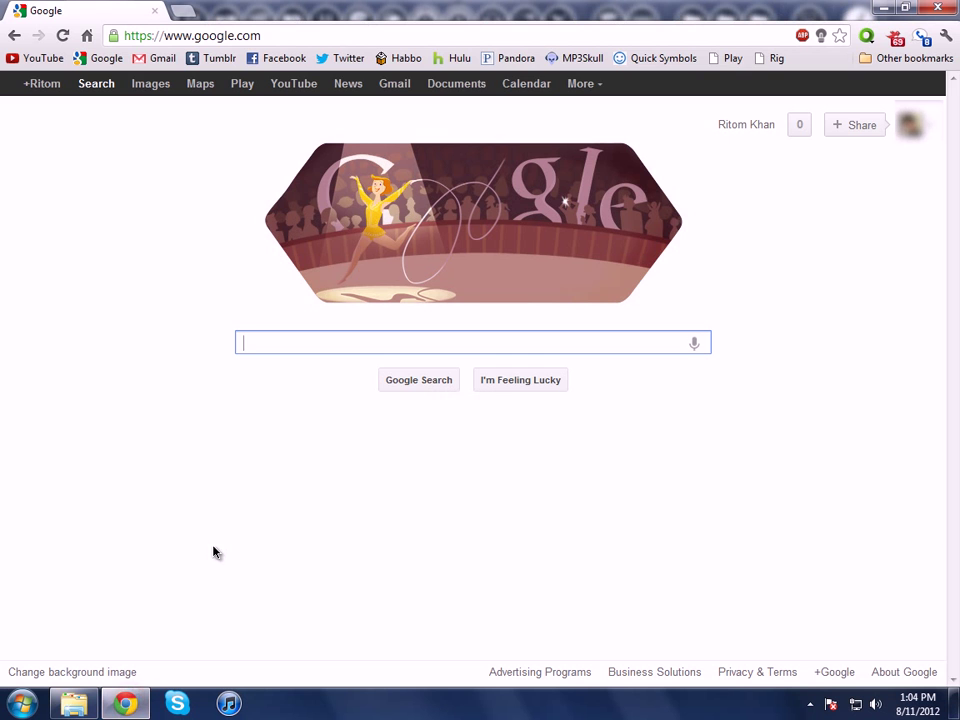
{"action": "left_click", "coordinate": [184, 35]}
{"action": "type", "text": "minecraft.mn"}
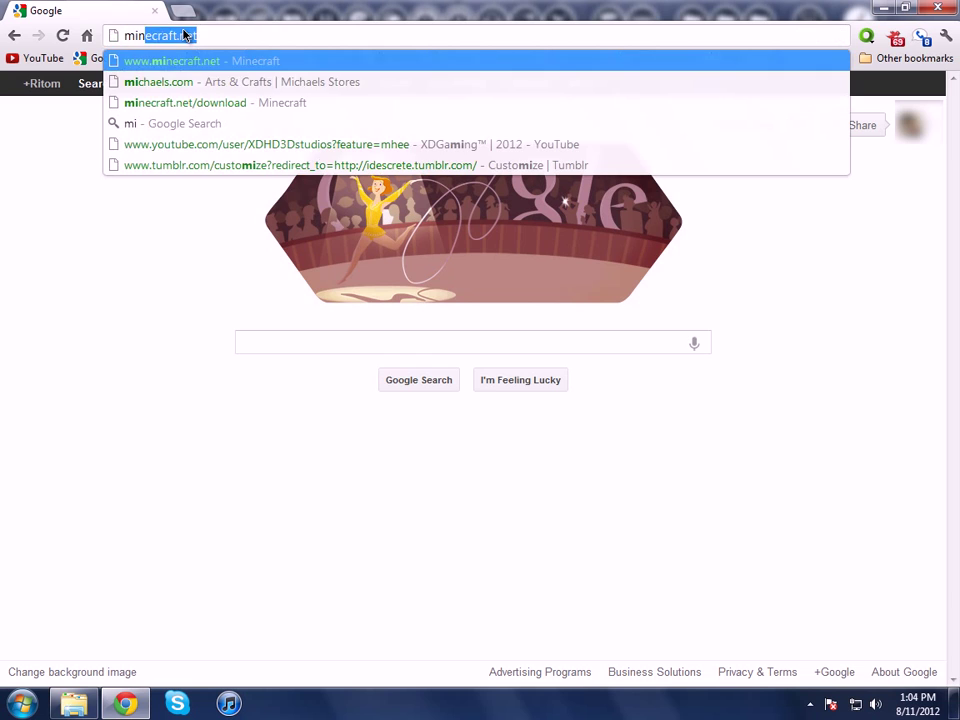
{"action": "key", "text": "BackSpace"}
{"action": "key", "text": "BackSpace"}
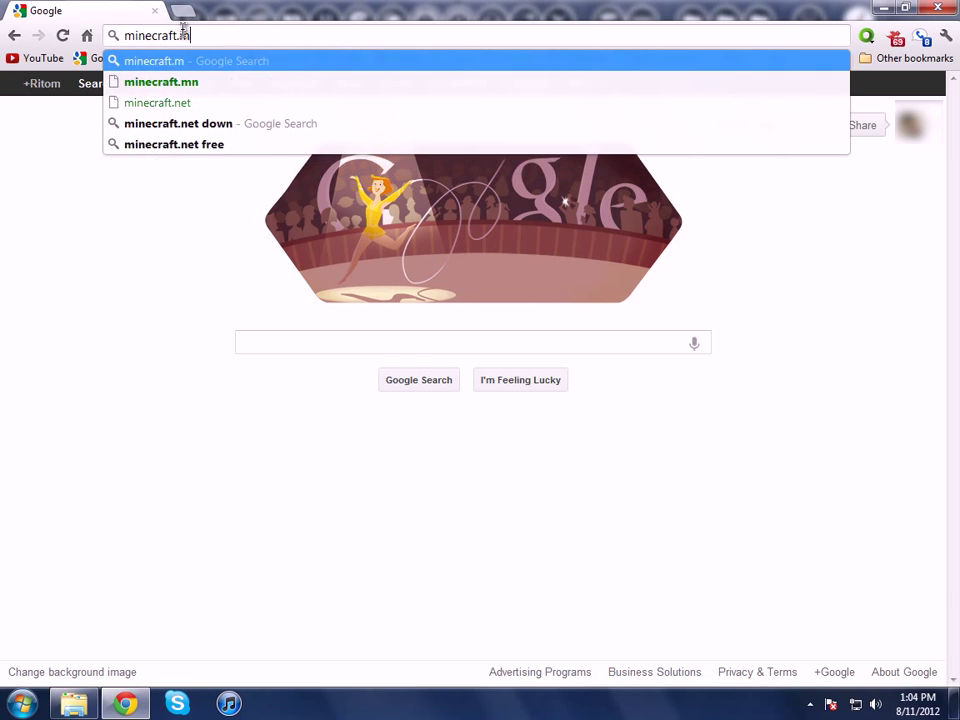
{"action": "type", "text": "net/download"}
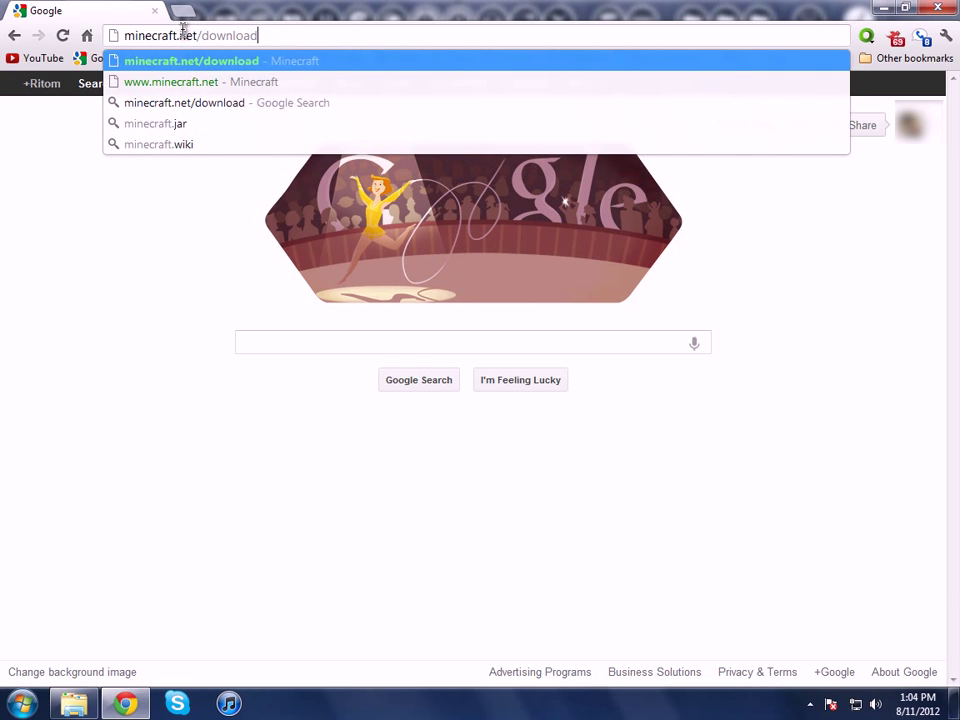
{"action": "key", "text": "Return"}
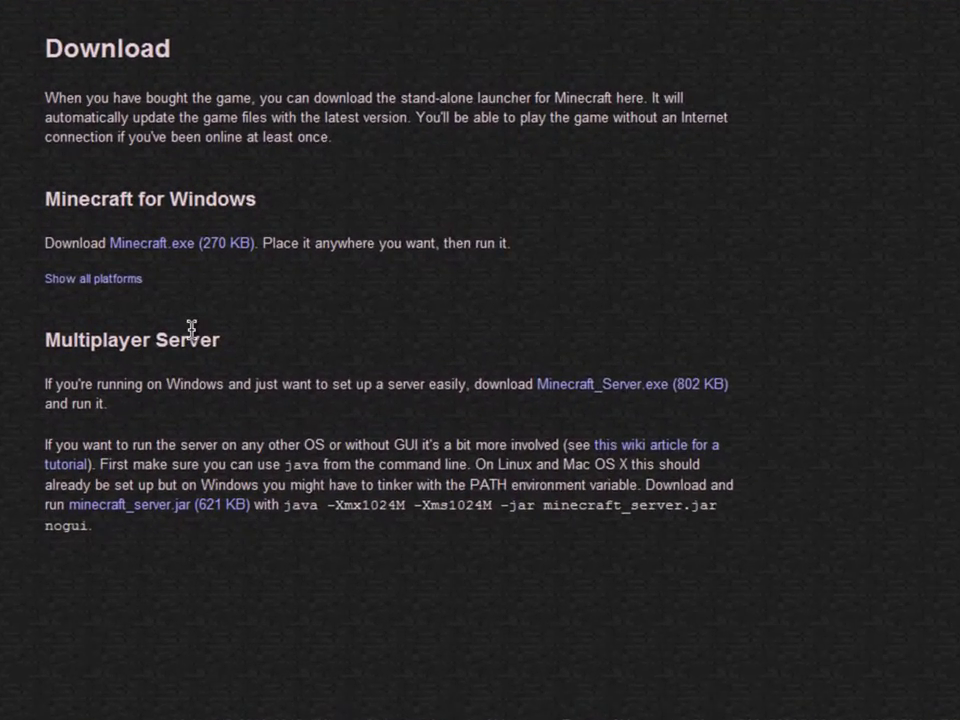
Step: Start downloading minecraft_server.jar from the Multiplayer Server section
{"action": "left_click_drag", "start_coordinate": [30, 293], "coordinate": [285, 284]}
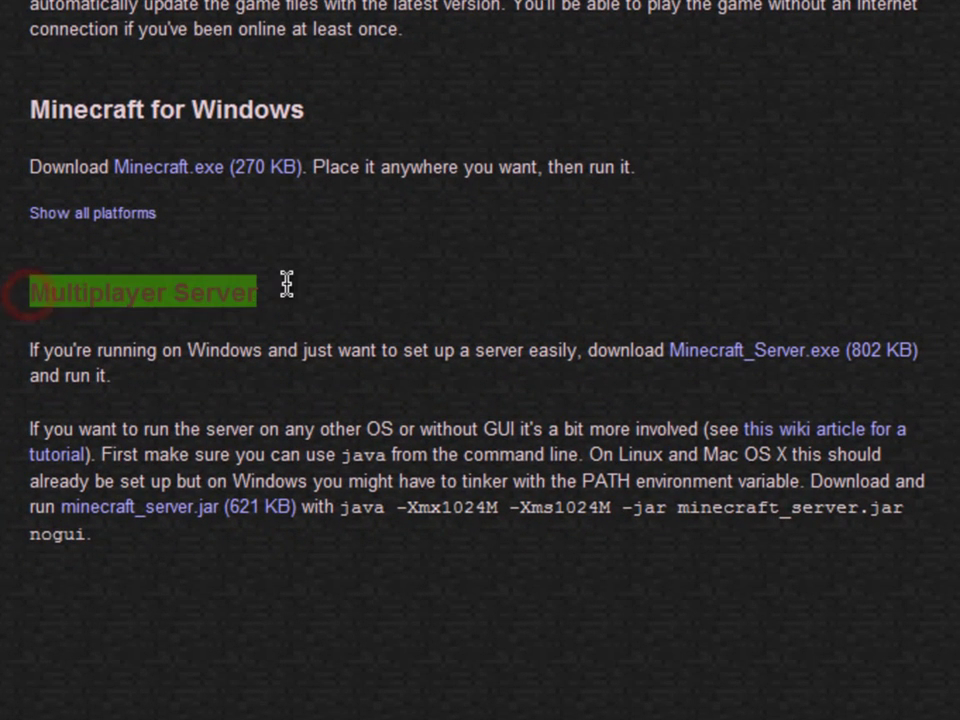
{"action": "left_click", "coordinate": [268, 328]}
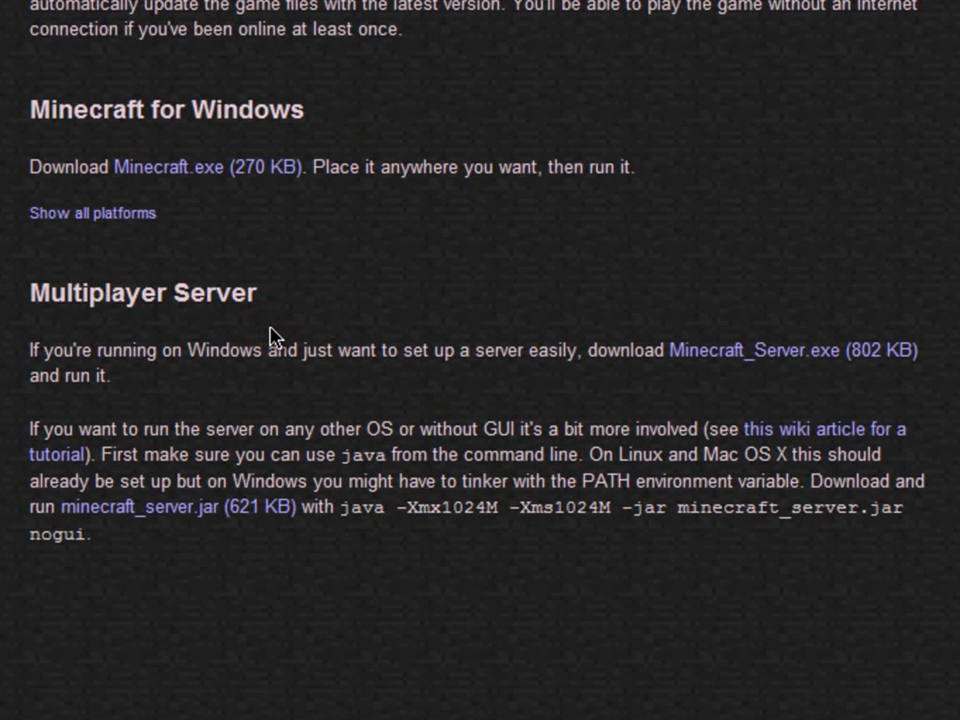
{"action": "left_click", "coordinate": [143, 511]}
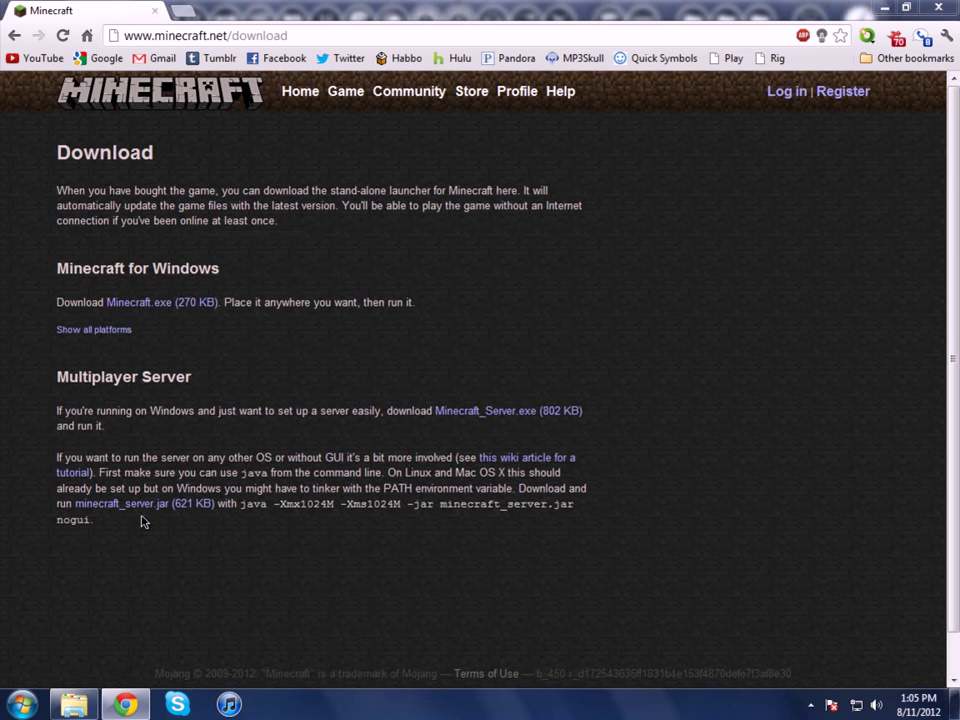
Step: Save minecraft_server.jar into Desktop\Server, then minimize Chrome
{"action": "left_click_drag", "start_coordinate": [184, 414], "coordinate": [180, 364]}
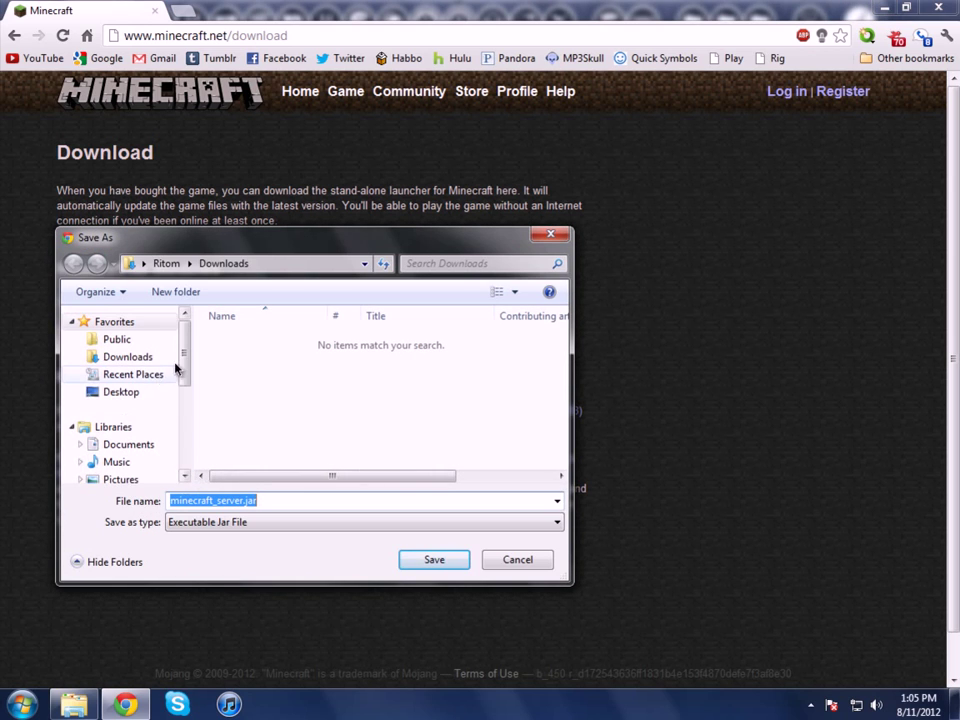
{"action": "left_click", "coordinate": [113, 393]}
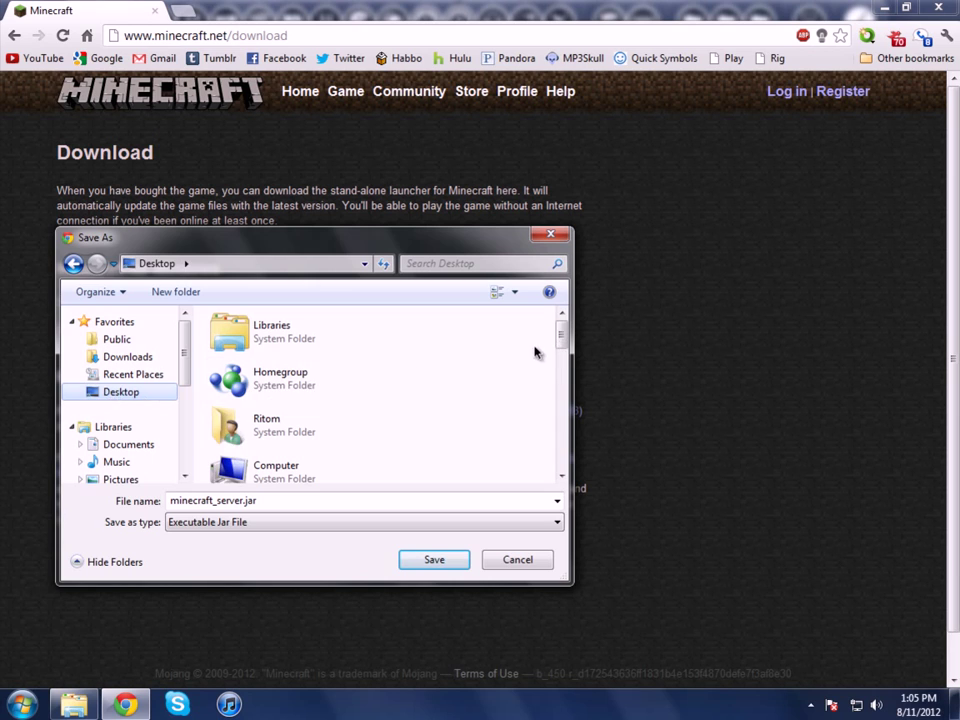
{"action": "left_click_drag", "start_coordinate": [561, 336], "coordinate": [556, 450]}
{"action": "left_click", "coordinate": [268, 369]}
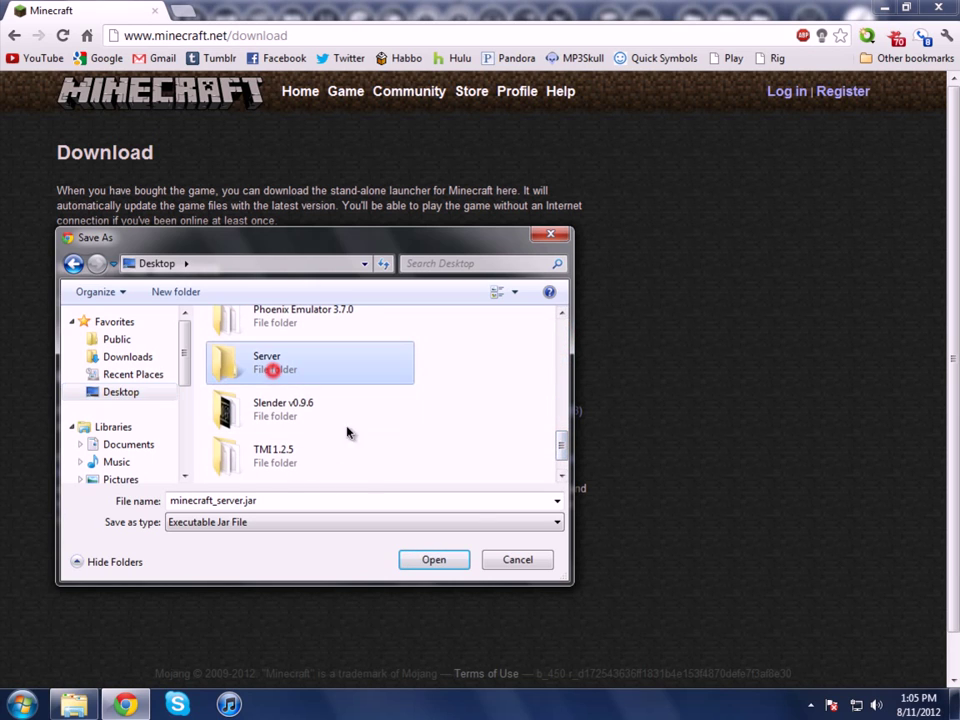
{"action": "left_click", "coordinate": [435, 560]}
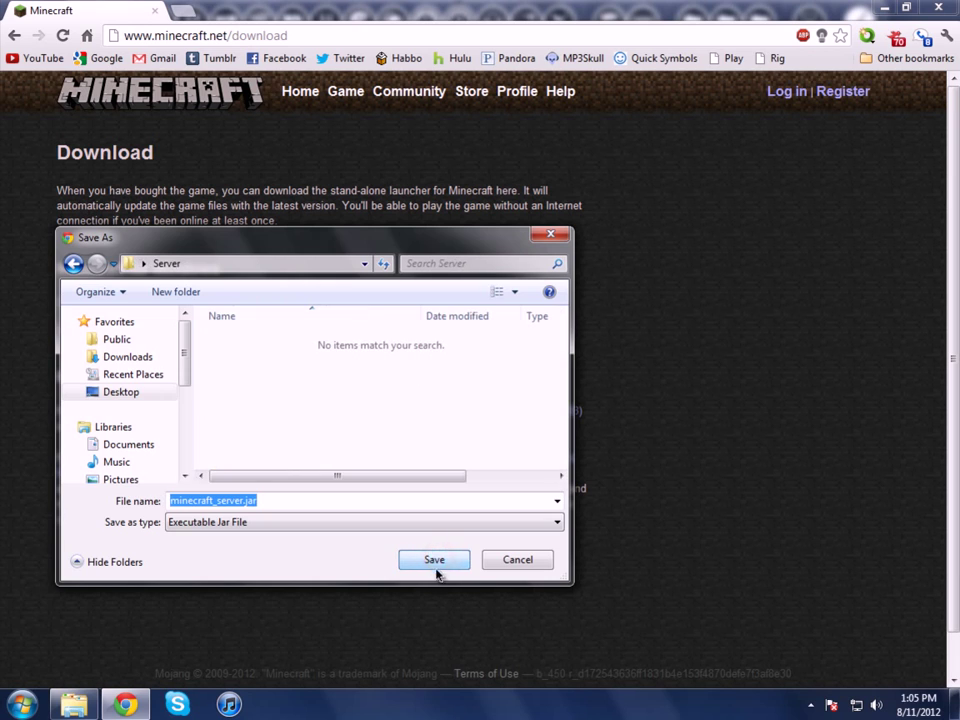
{"action": "left_click", "coordinate": [434, 560]}
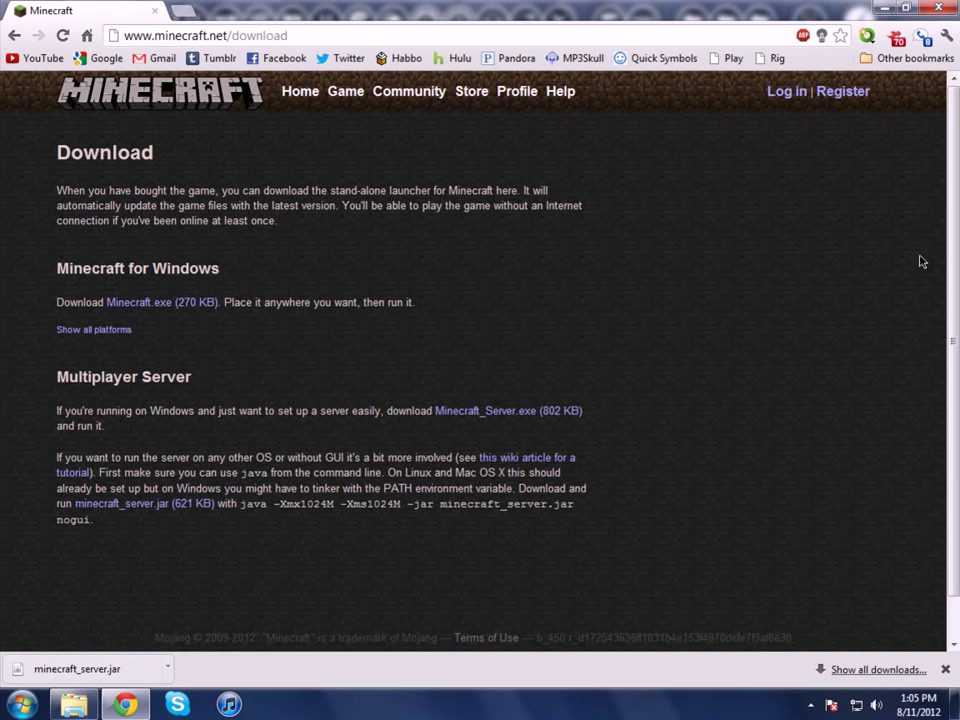
{"action": "left_click", "coordinate": [884, 7]}
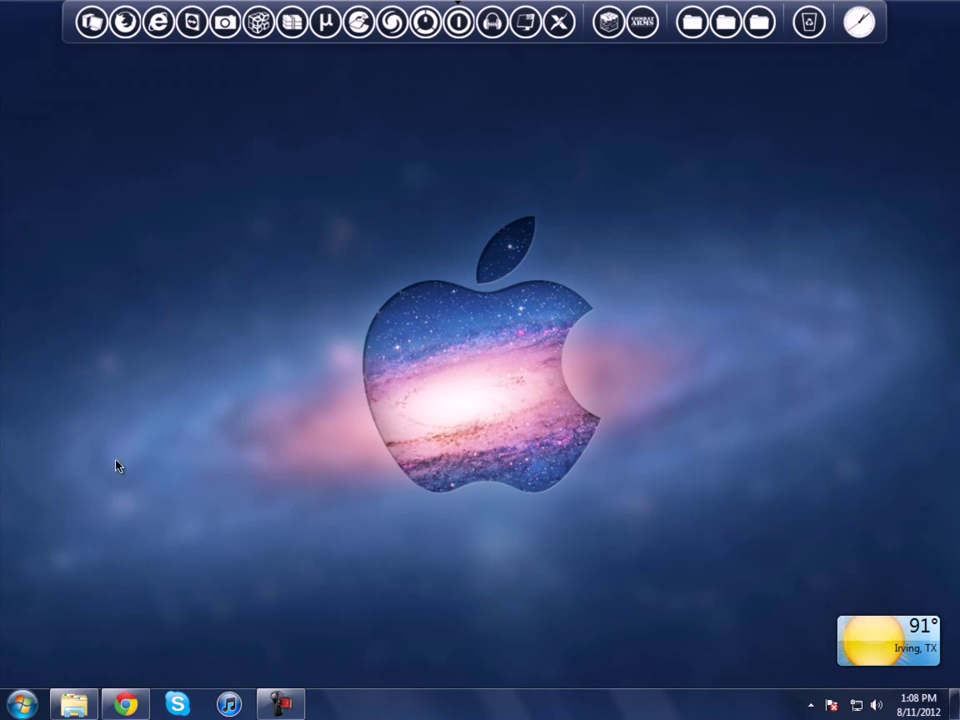
Step: Reopen the Server folder showing minecraft_server.jar, then launch a blank Notepad document
{"action": "left_click", "coordinate": [74, 704]}
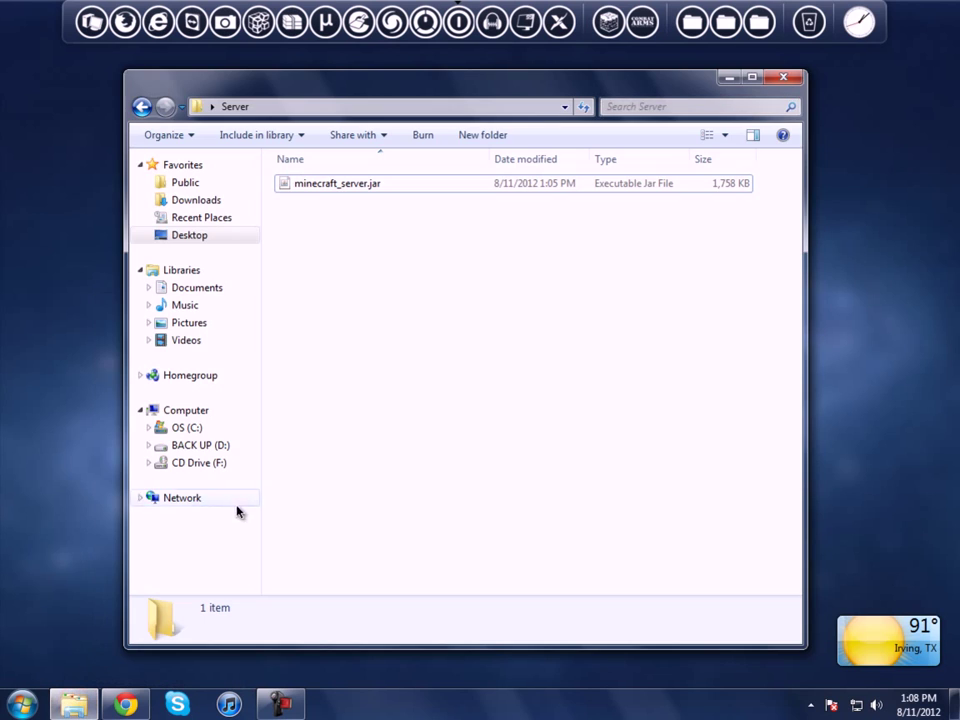
{"action": "left_click", "coordinate": [142, 107]}
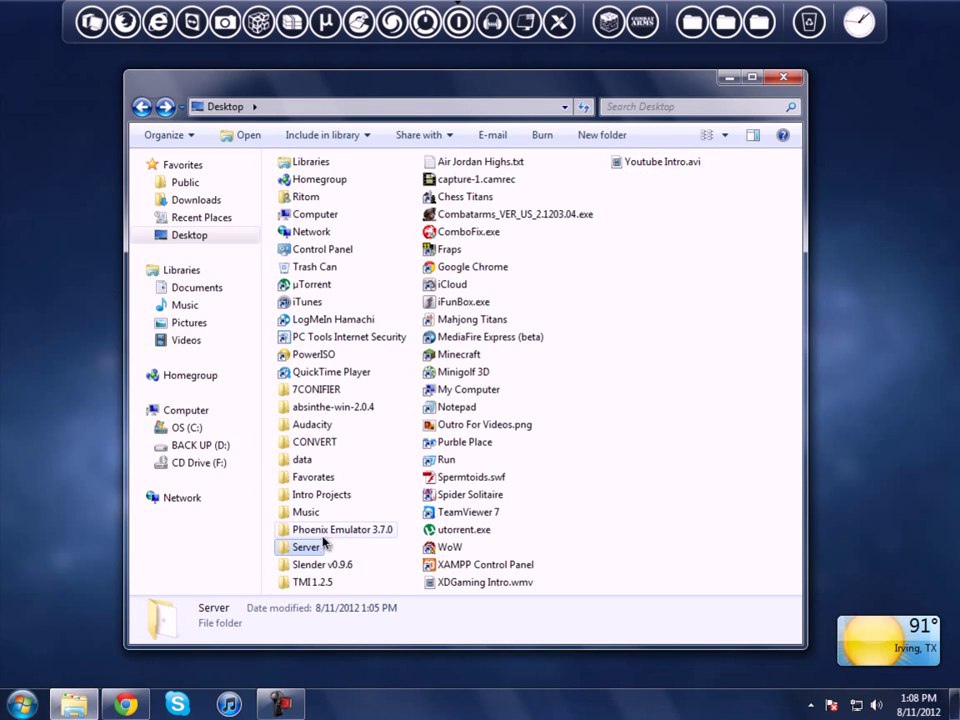
{"action": "double_click", "coordinate": [312, 549]}
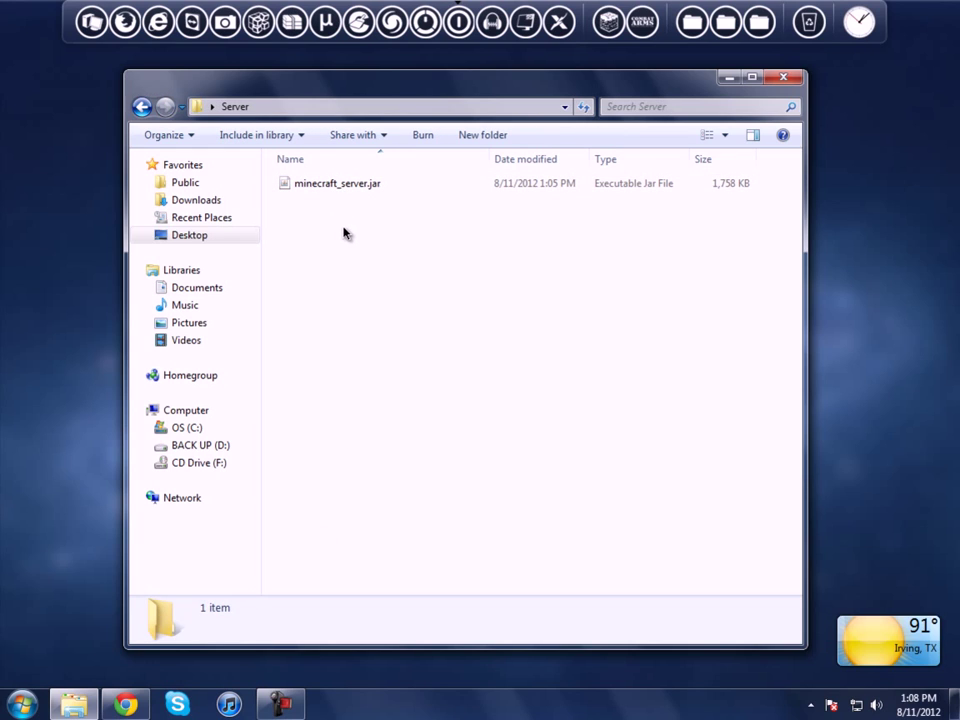
{"action": "key", "text": "super"}
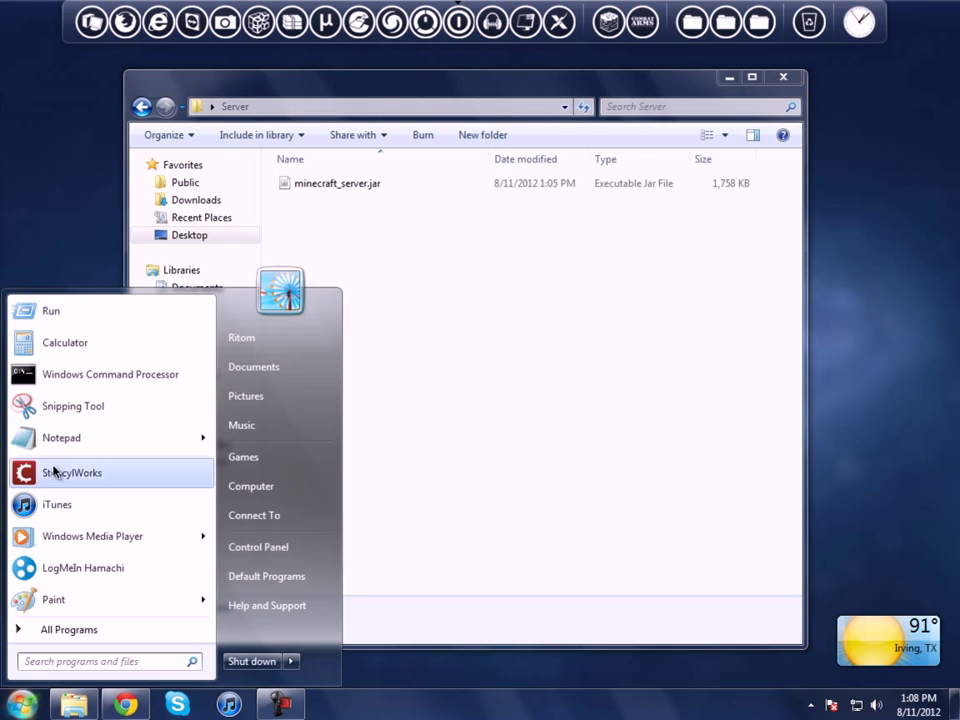
{"action": "left_click", "coordinate": [82, 445]}
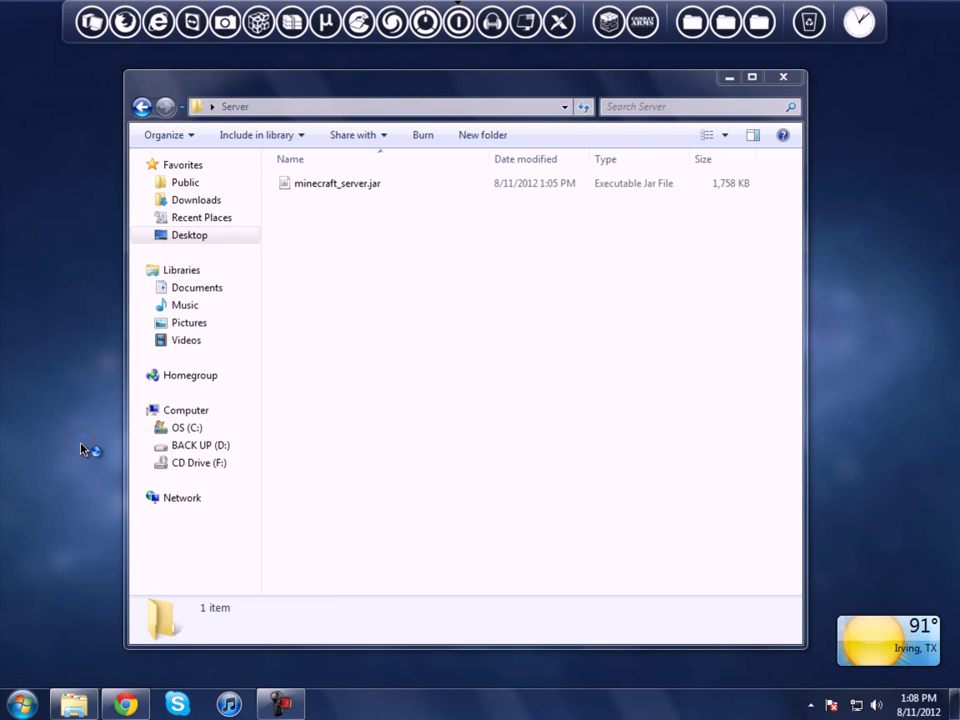
Step: Copy the 'java -Xmx1024M -Xms1024M -jar minecraft_server.jar' command from the minecraft.net page
{"action": "left_click_drag", "start_coordinate": [257, 61], "coordinate": [263, 100]}
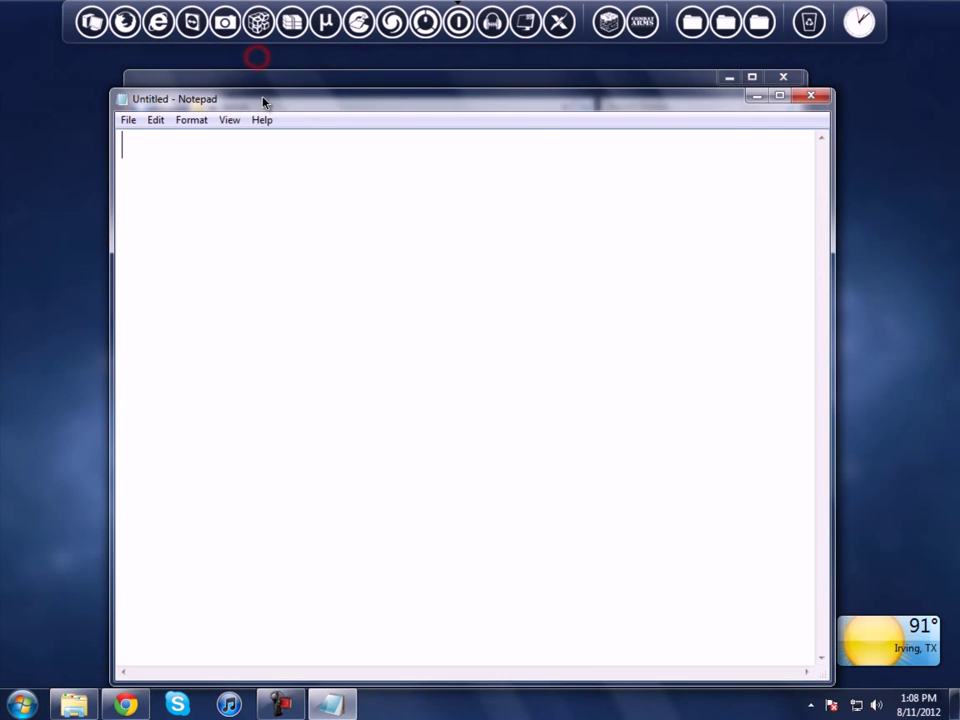
{"action": "left_click", "coordinate": [191, 163]}
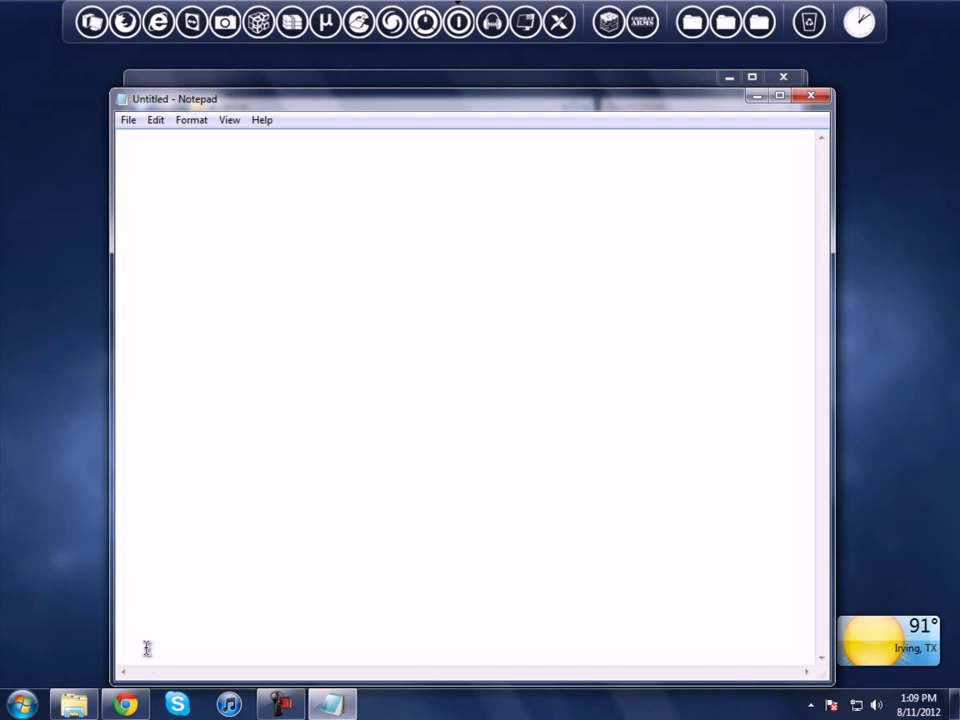
{"action": "left_click", "coordinate": [125, 704]}
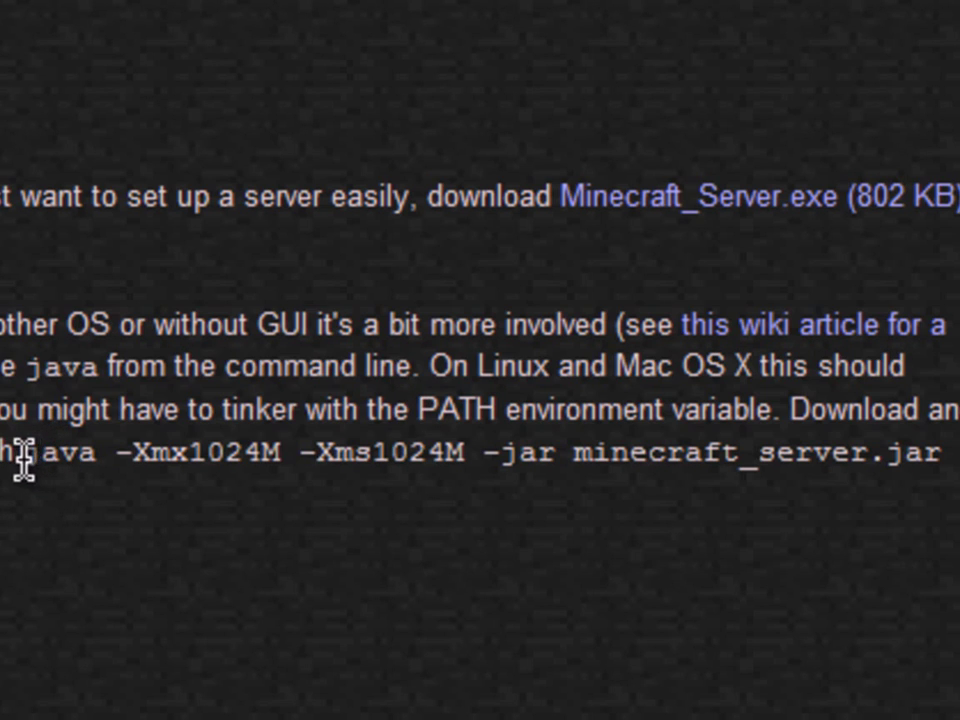
{"action": "left_click_drag", "start_coordinate": [26, 458], "coordinate": [952, 446]}
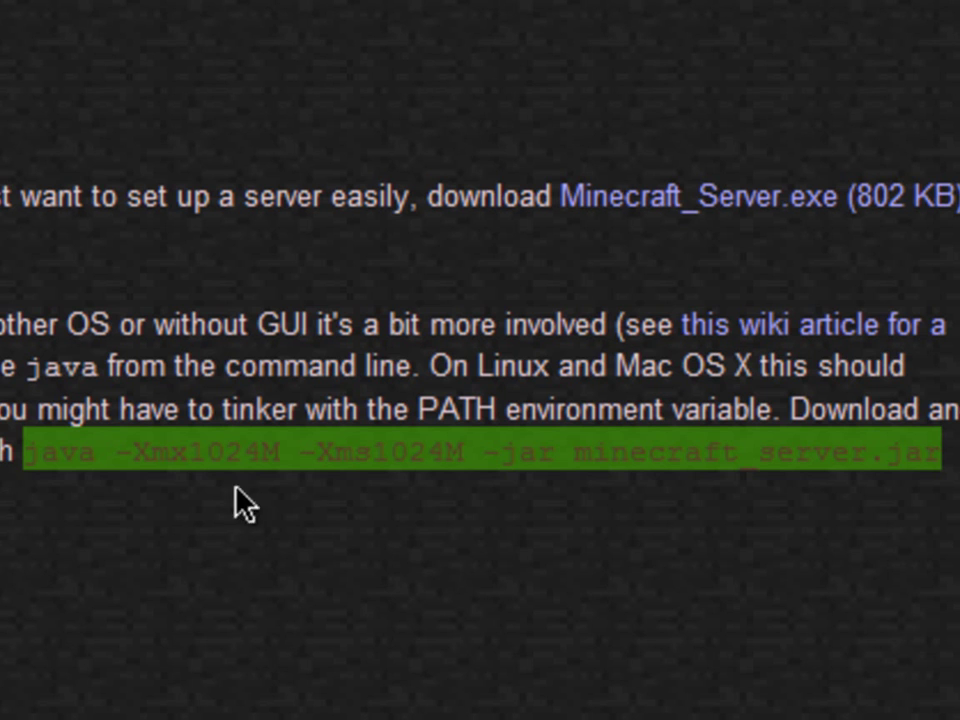
{"action": "right_click", "coordinate": [380, 465]}
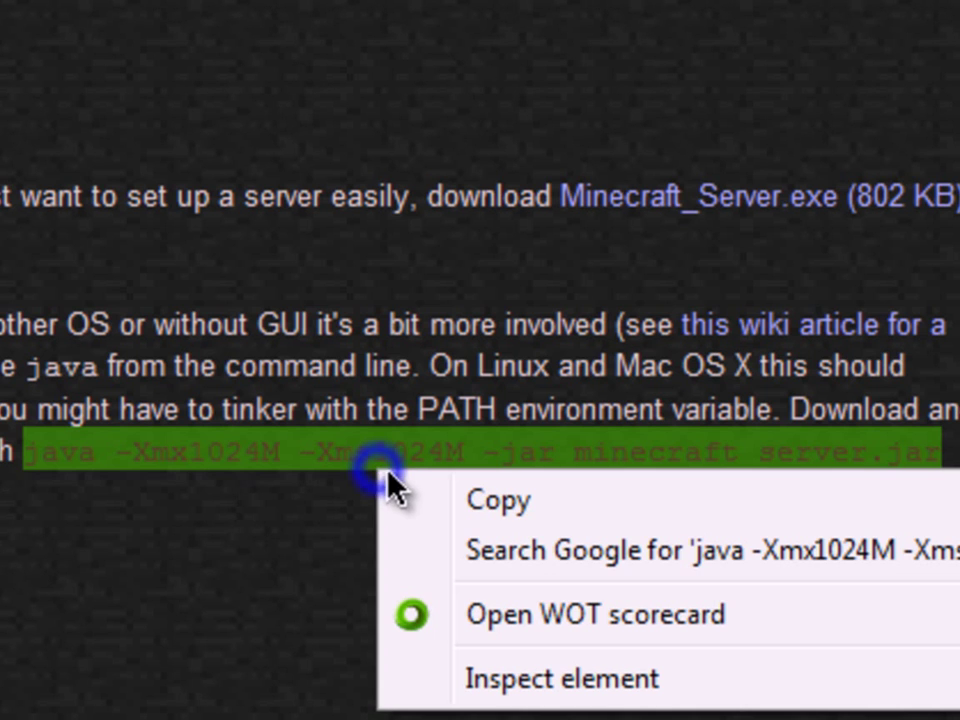
{"action": "left_click", "coordinate": [500, 500]}
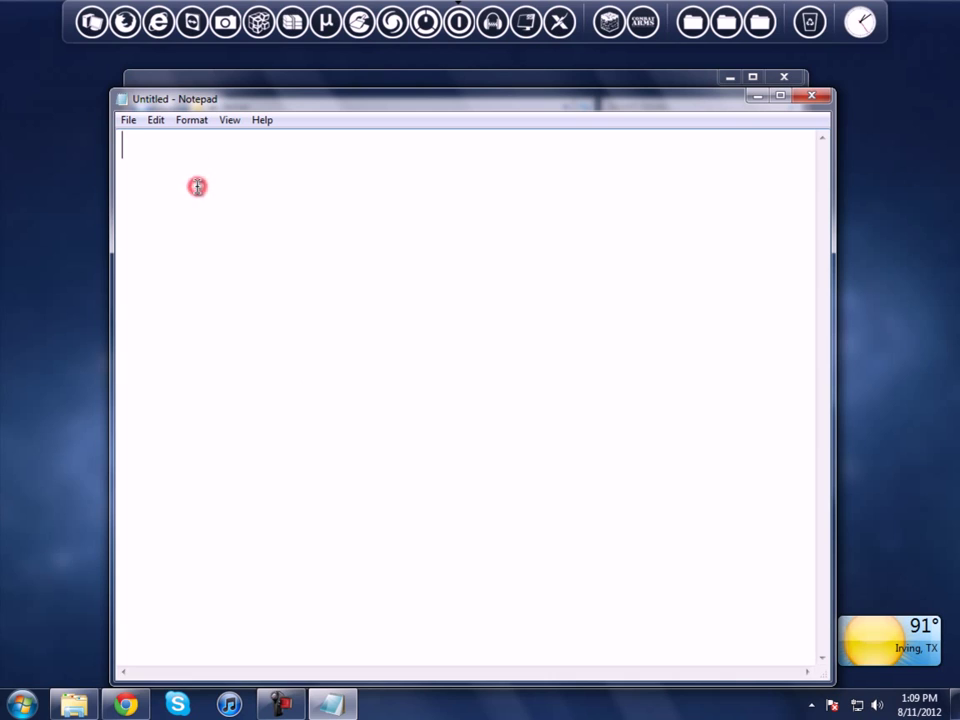
Step: Paste the java command and save it on the Desktop as startserver.bat with type All Files (*.*)
{"action": "key", "text": "ctrl+v"}
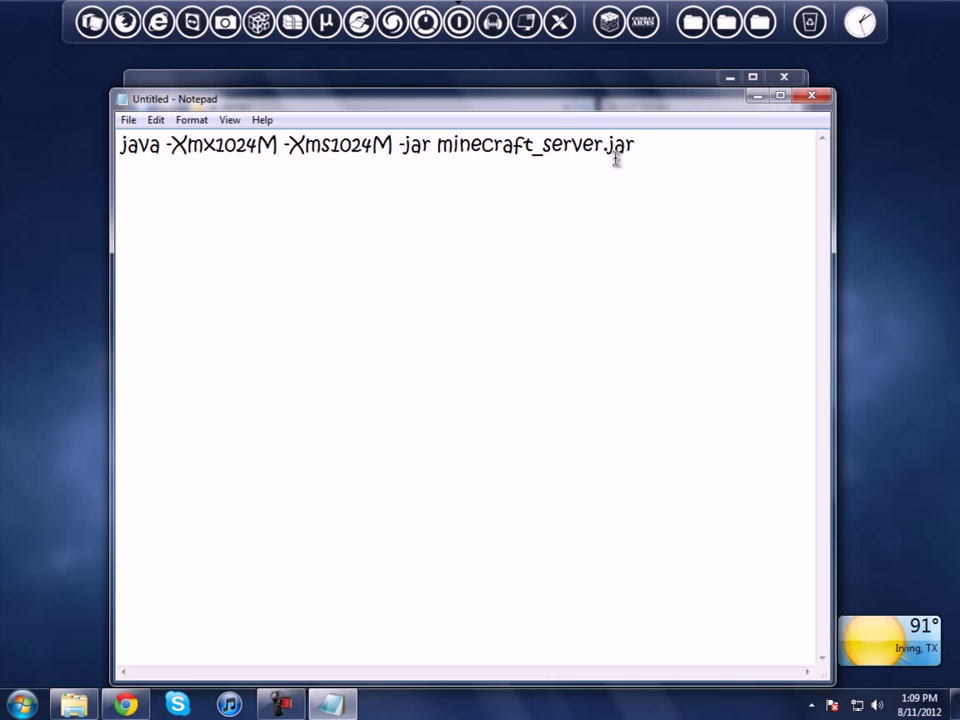
{"action": "left_click", "coordinate": [129, 120]}
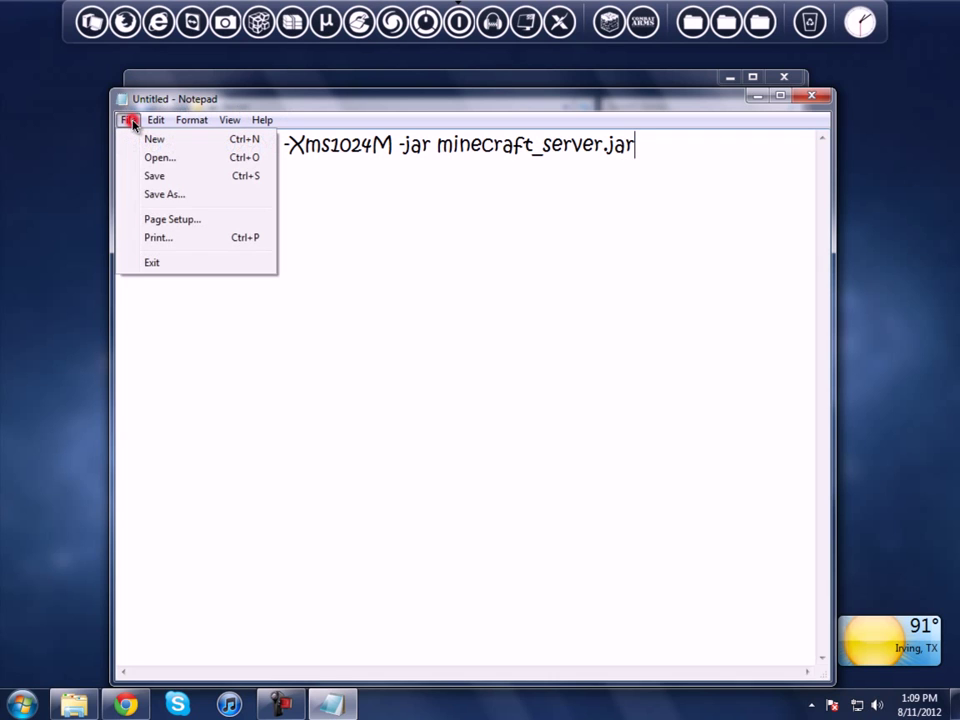
{"action": "left_click", "coordinate": [163, 195]}
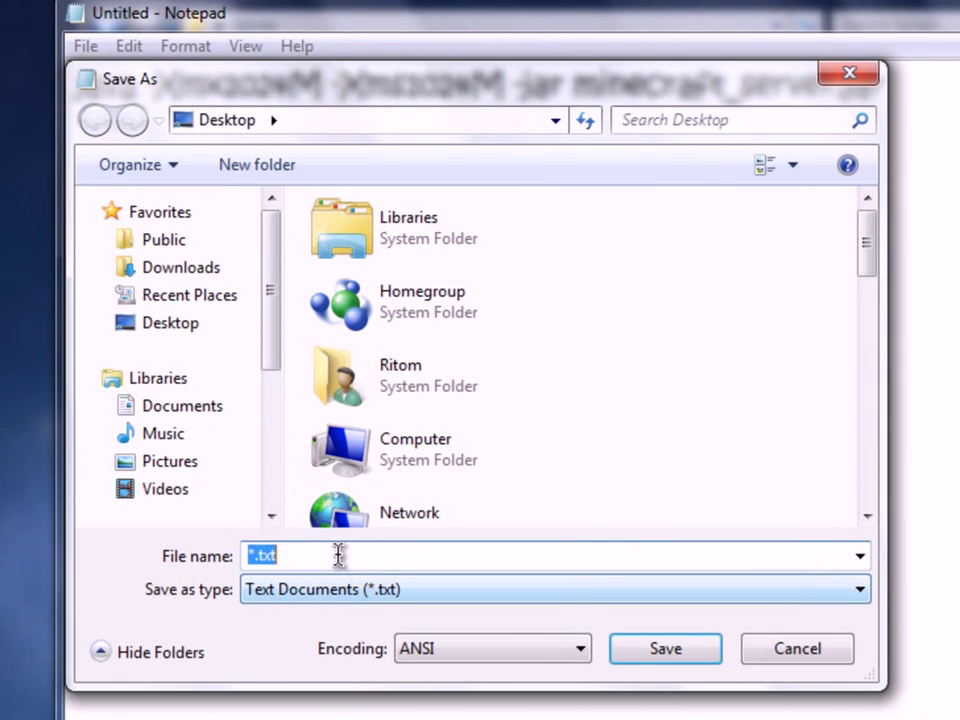
{"action": "type", "text": "startserver.bat"}
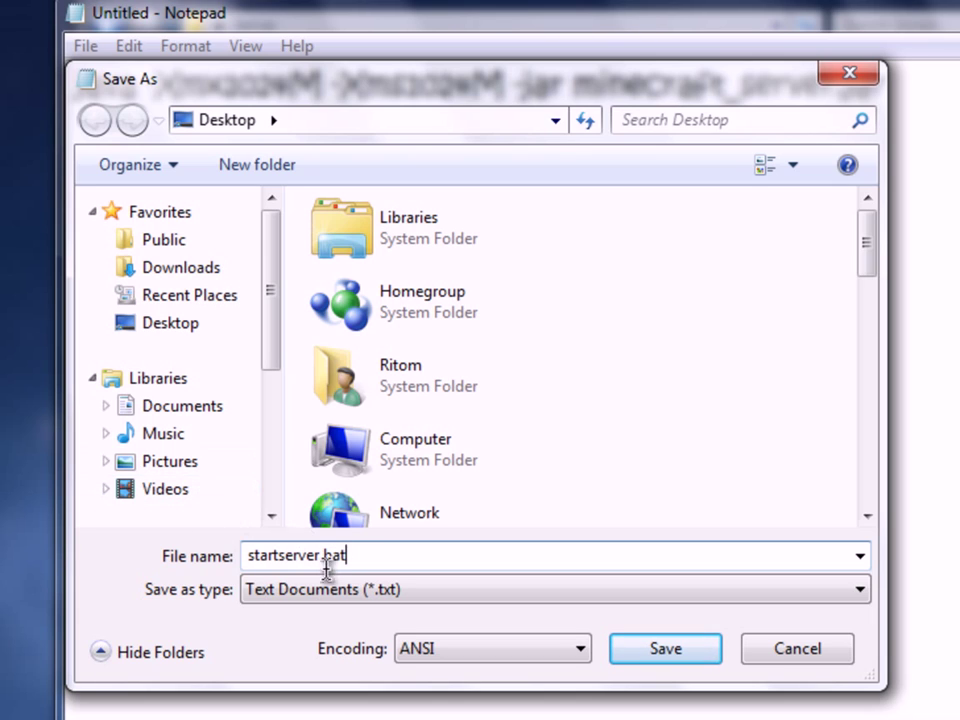
{"action": "left_click_drag", "start_coordinate": [347, 556], "coordinate": [325, 555]}
{"action": "left_click", "coordinate": [386, 557]}
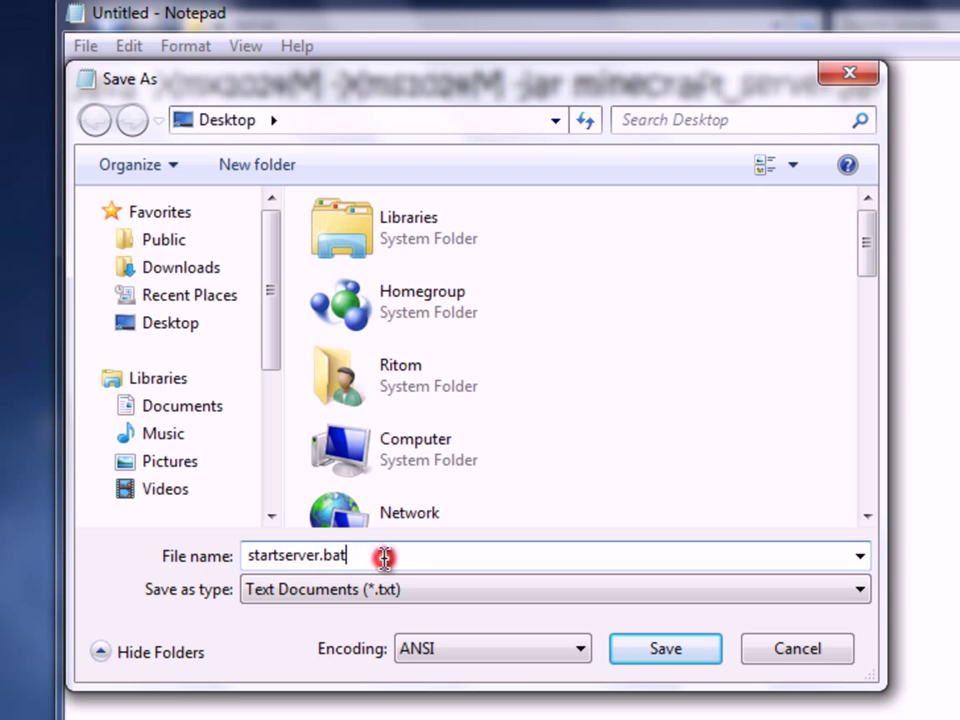
{"action": "left_click", "coordinate": [283, 598]}
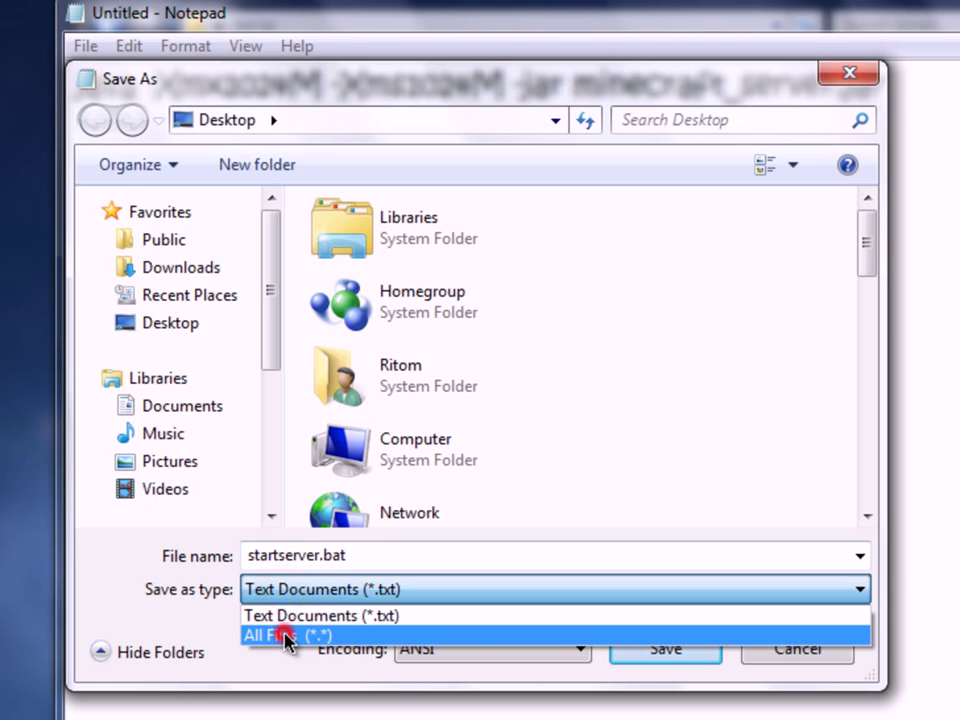
{"action": "left_click", "coordinate": [285, 634]}
{"action": "left_click", "coordinate": [660, 650]}
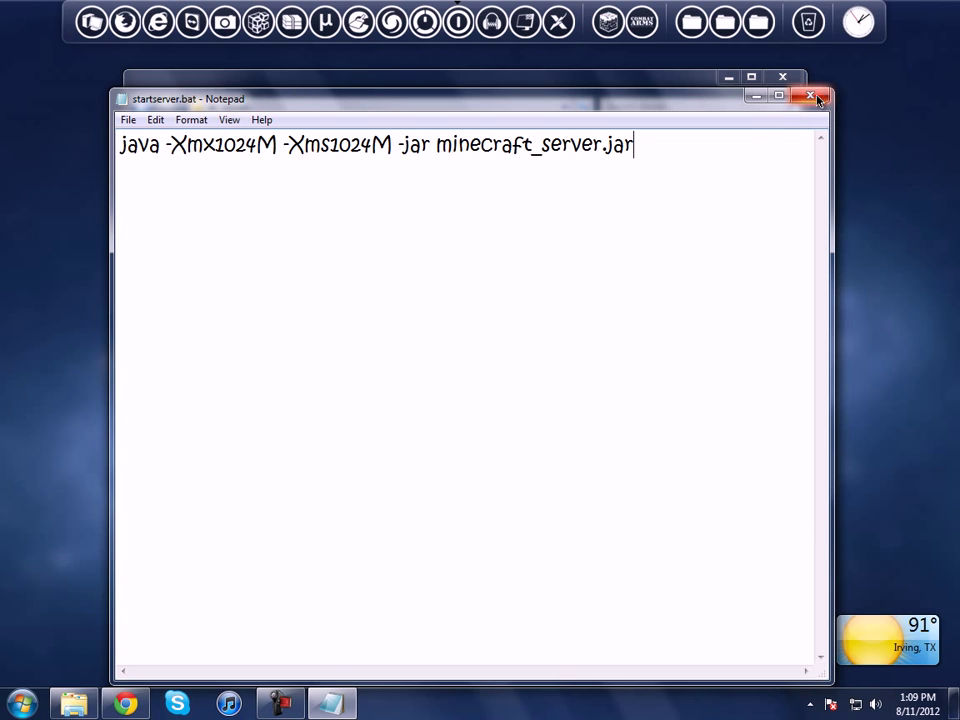
Step: Close Notepad and search the Start menu for startserver
{"action": "left_click", "coordinate": [811, 95]}
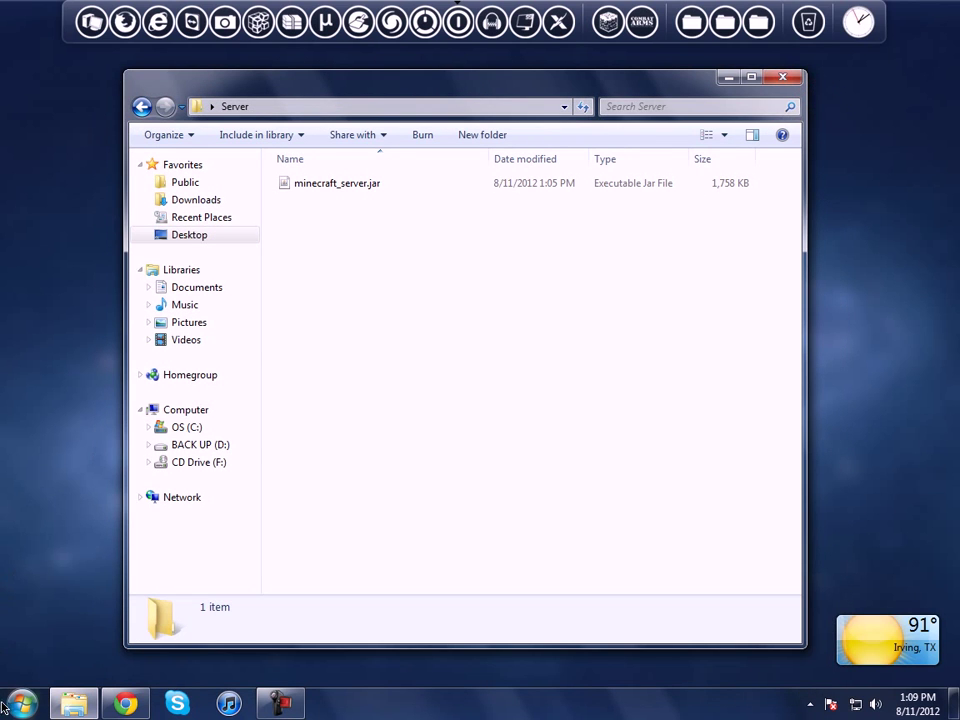
{"action": "left_click", "coordinate": [22, 703]}
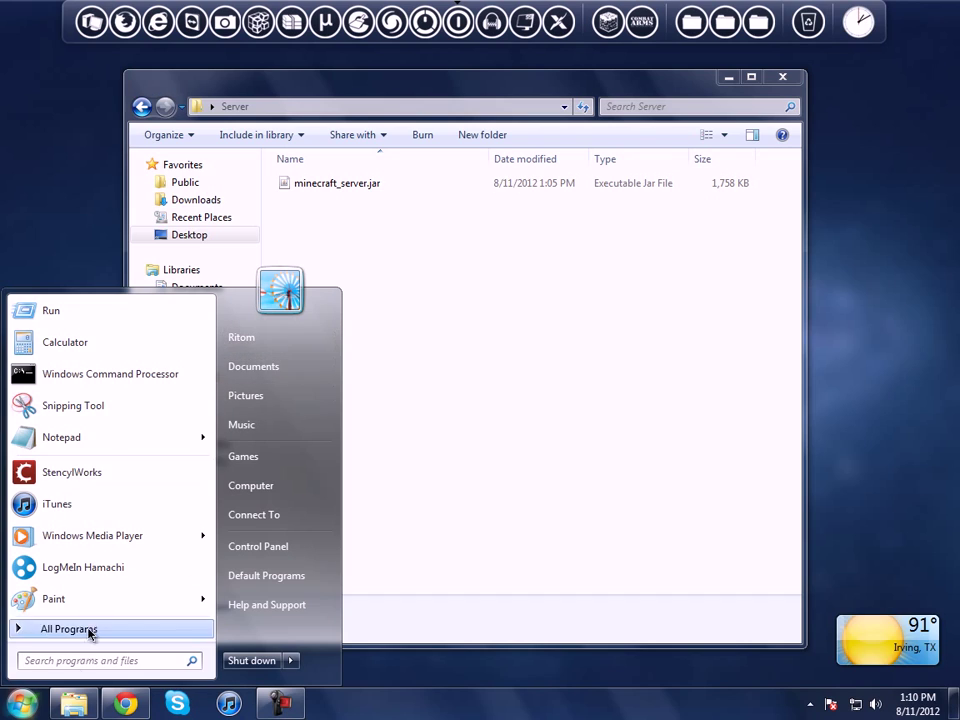
{"action": "left_click", "coordinate": [84, 660]}
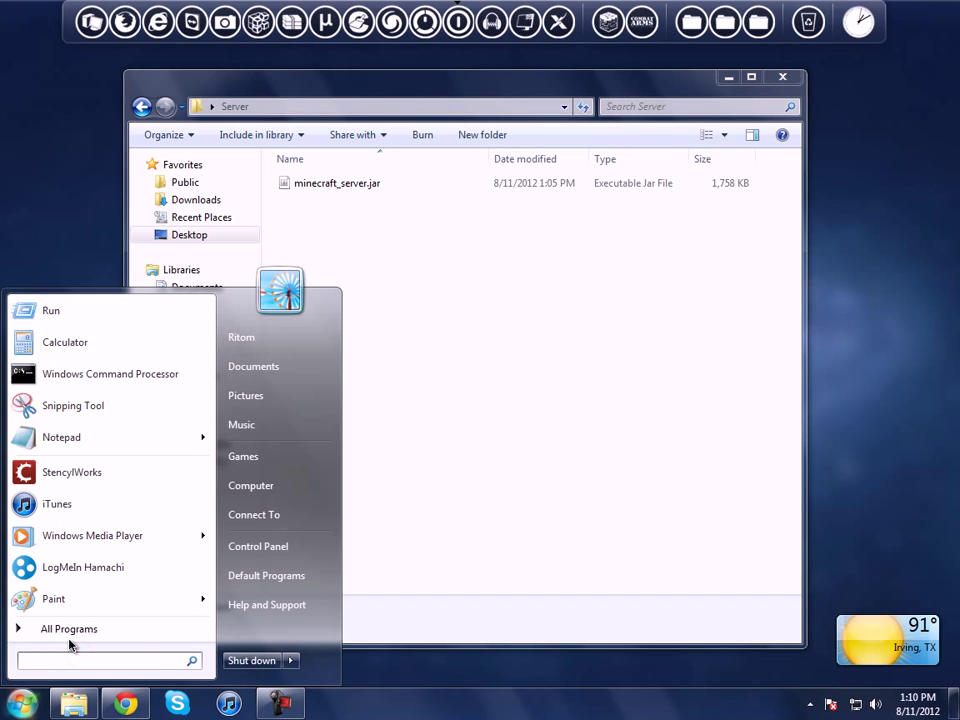
{"action": "type", "text": "startserver"}
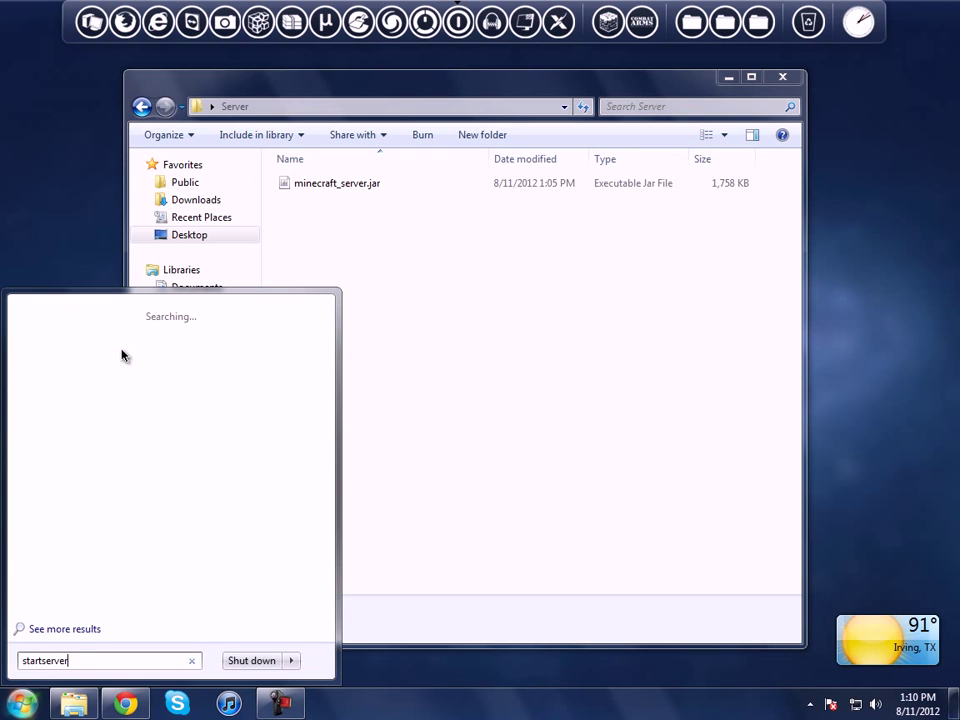
Step: Drag startserver.bat from the Desktop into the Server folder and open that folder
{"action": "left_click", "coordinate": [190, 235]}
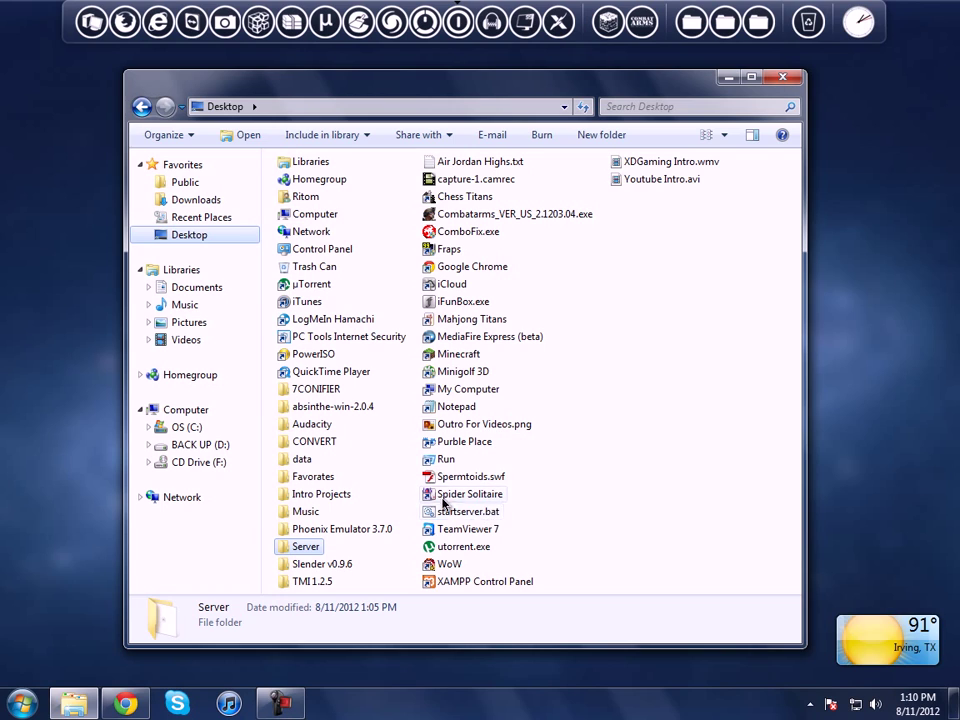
{"action": "left_click", "coordinate": [456, 514]}
{"action": "left_click_drag", "start_coordinate": [458, 516], "coordinate": [324, 550]}
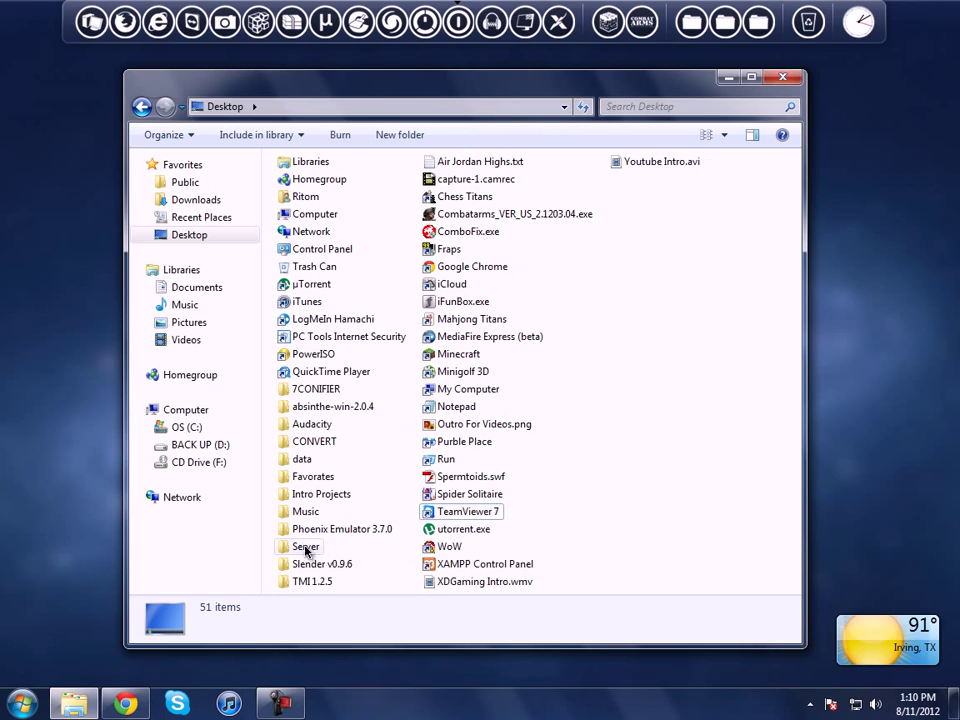
{"action": "double_click", "coordinate": [305, 549]}
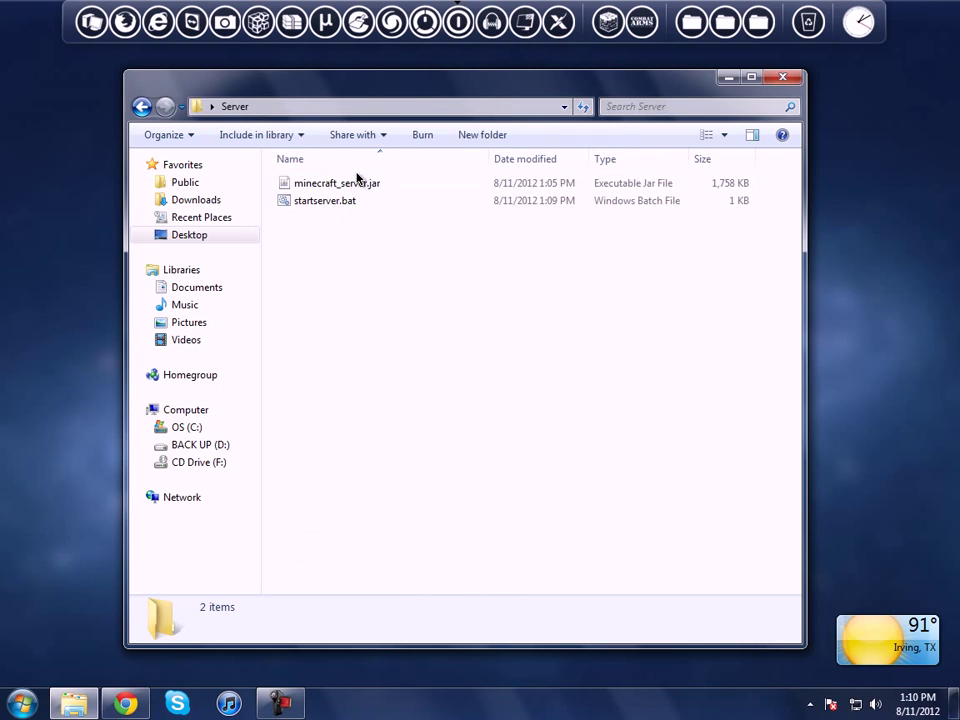
{"action": "left_click", "coordinate": [345, 202]}
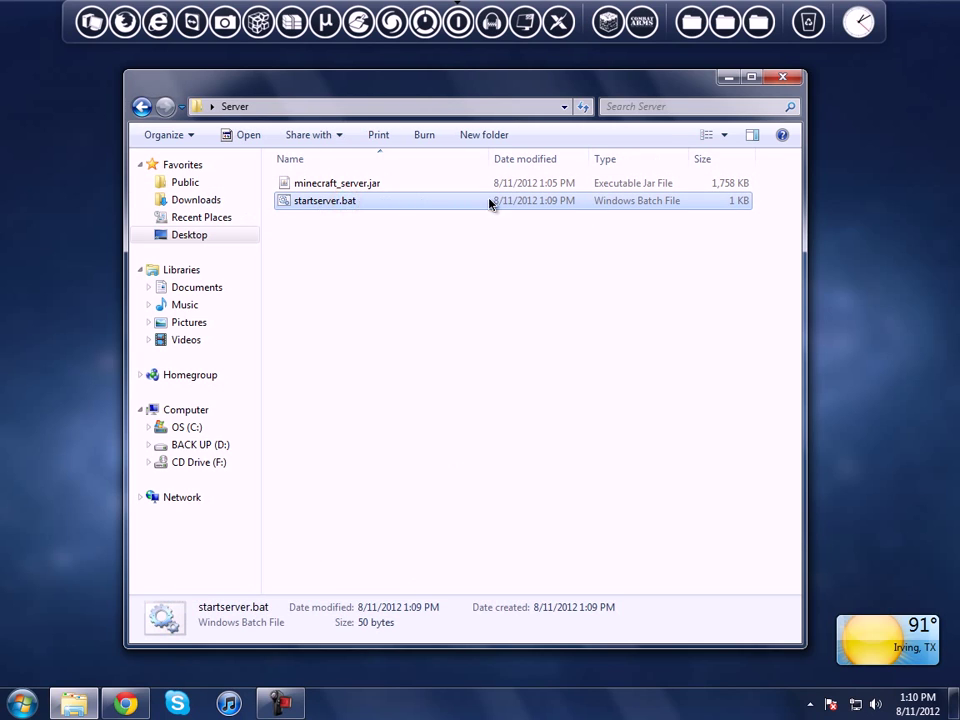
Step: Run startserver.bat, enter 'stop' in the server console, and close the server window
{"action": "double_click", "coordinate": [330, 210]}
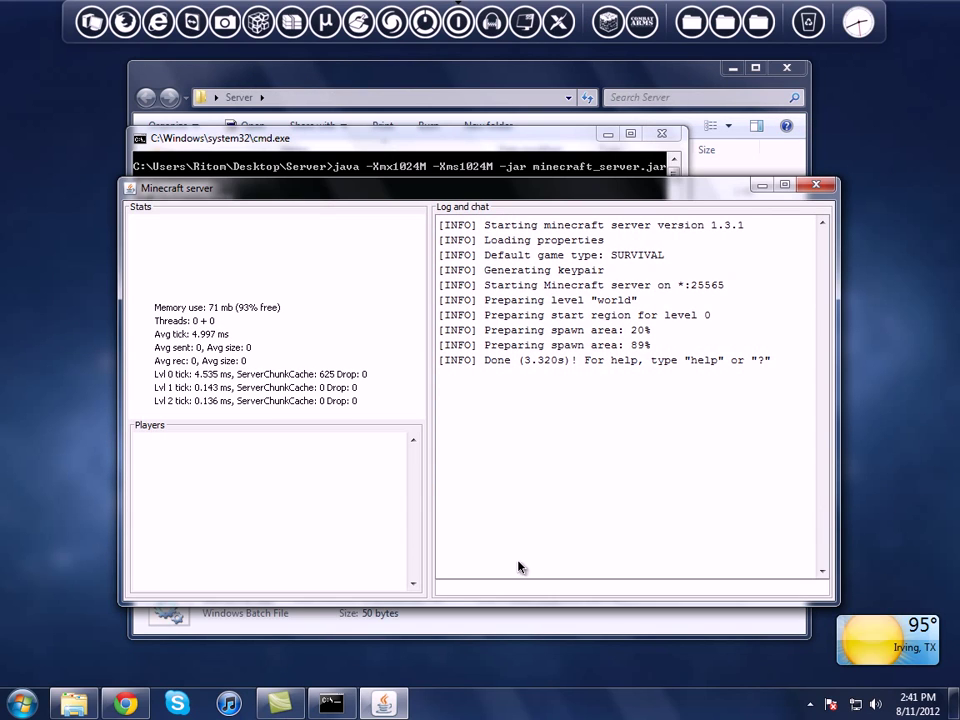
{"action": "left_click", "coordinate": [447, 587]}
{"action": "type", "text": "stop"}
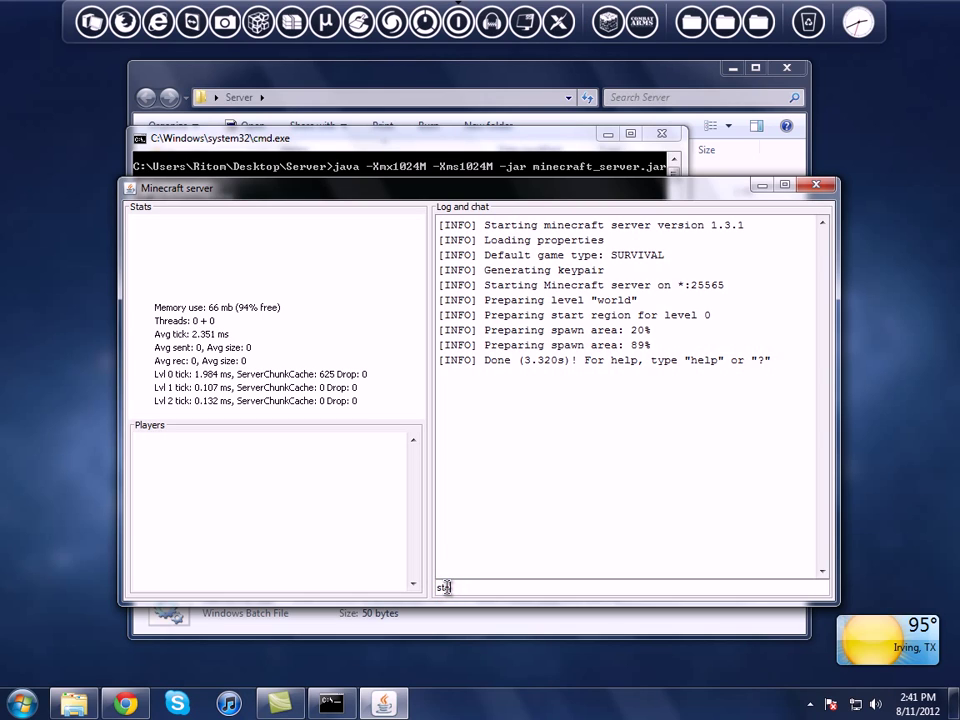
{"action": "key", "text": "Return"}
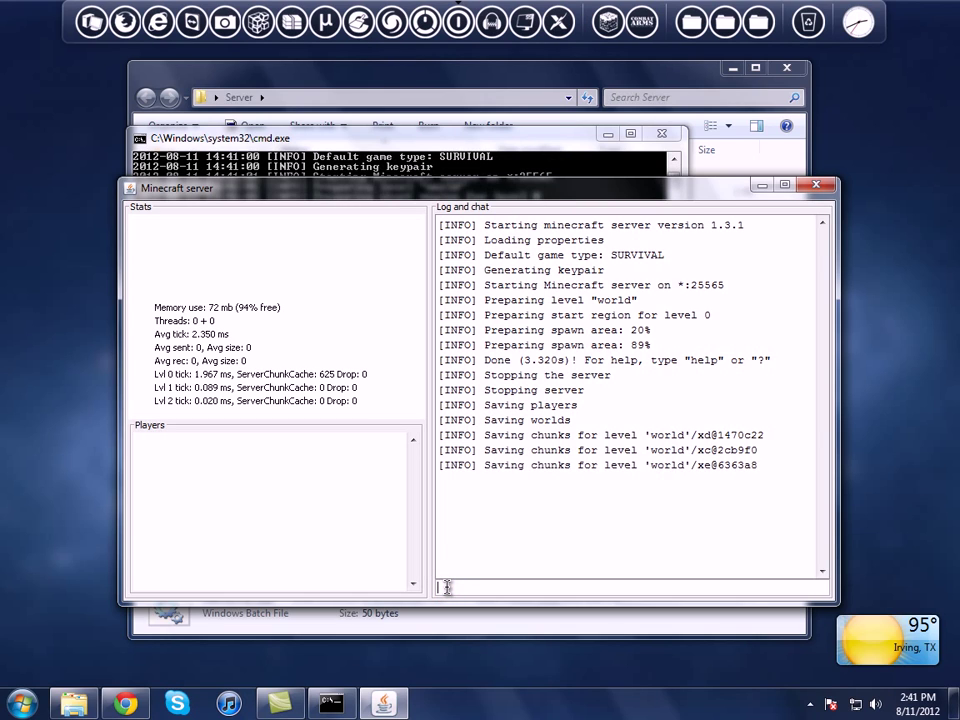
{"action": "left_click", "coordinate": [820, 193]}
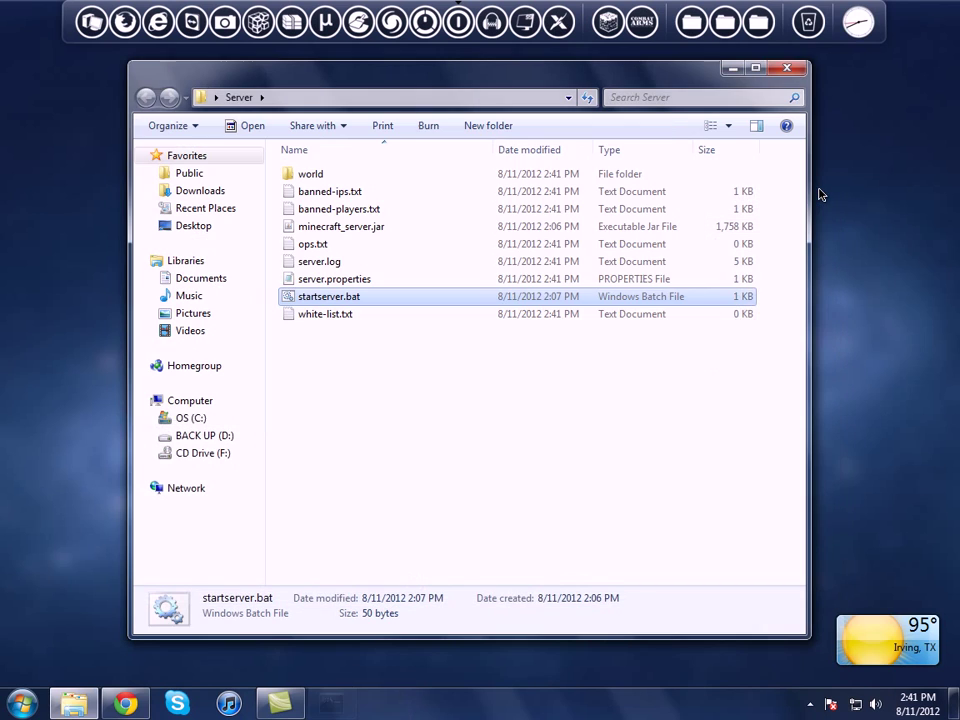
{"action": "left_click_drag", "start_coordinate": [385, 365], "coordinate": [253, 233]}
{"action": "left_click", "coordinate": [368, 354]}
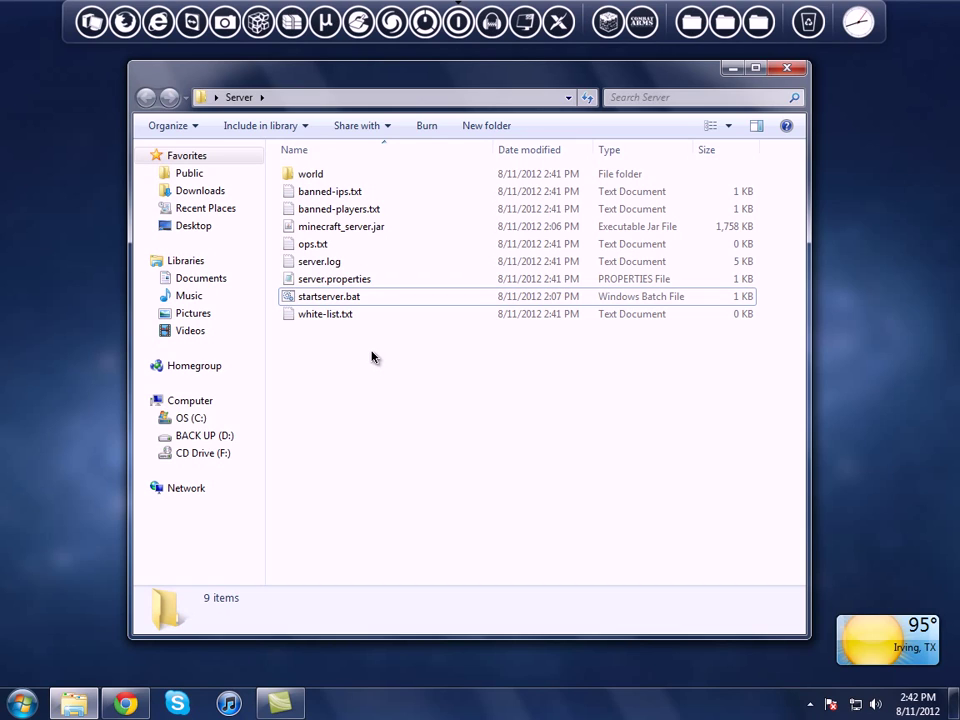
Step: Search Google for 'logmein hamachi' in Chrome
{"action": "left_click", "coordinate": [124, 703]}
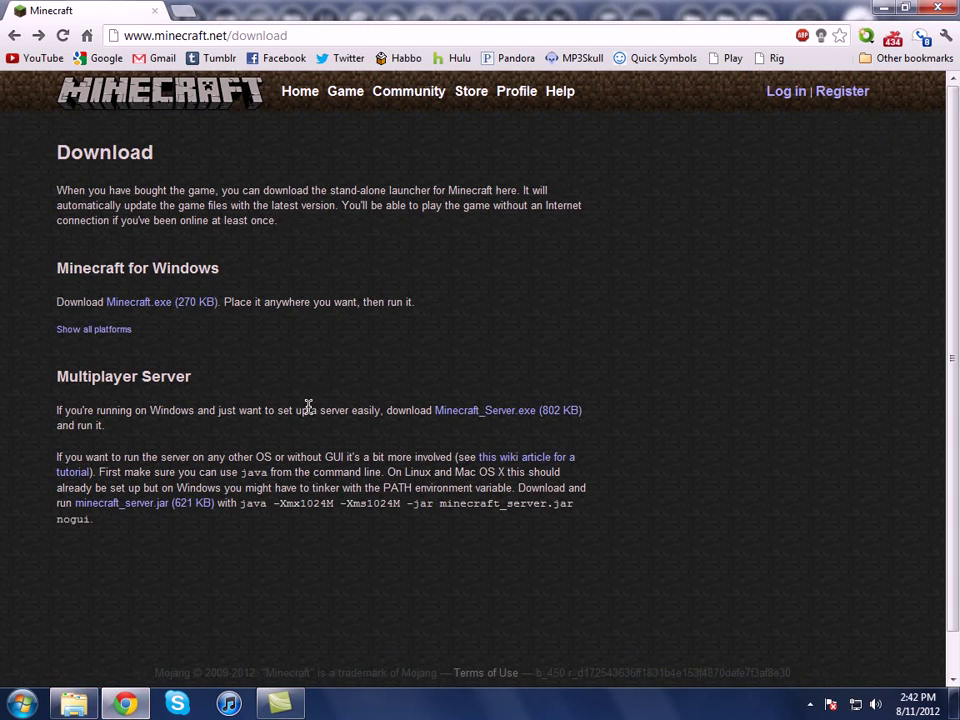
{"action": "left_click", "coordinate": [110, 58]}
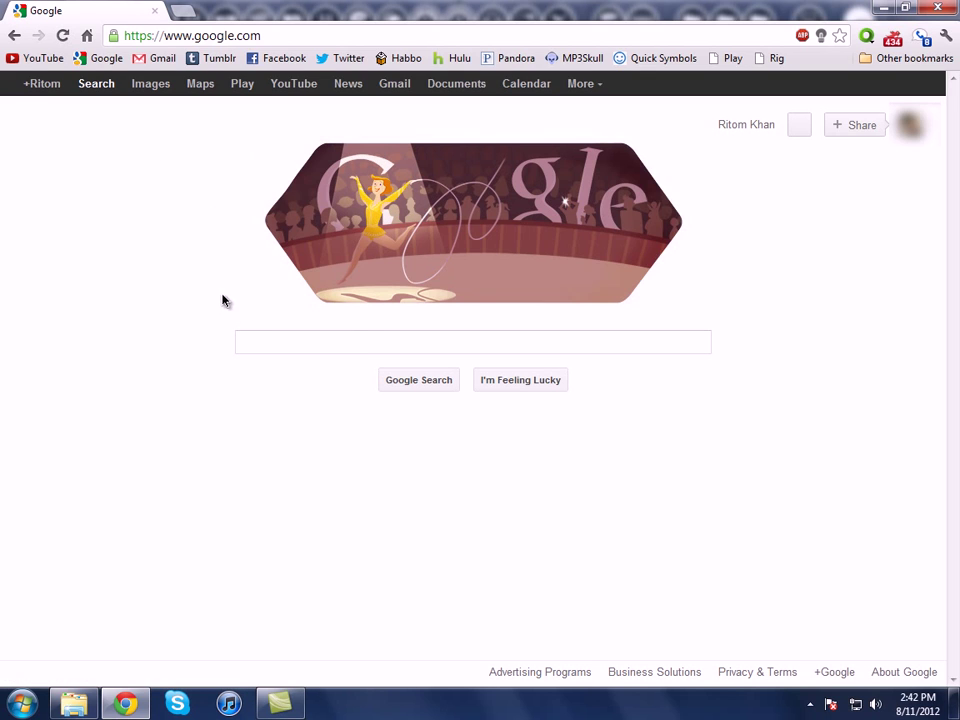
{"action": "left_click", "coordinate": [324, 352]}
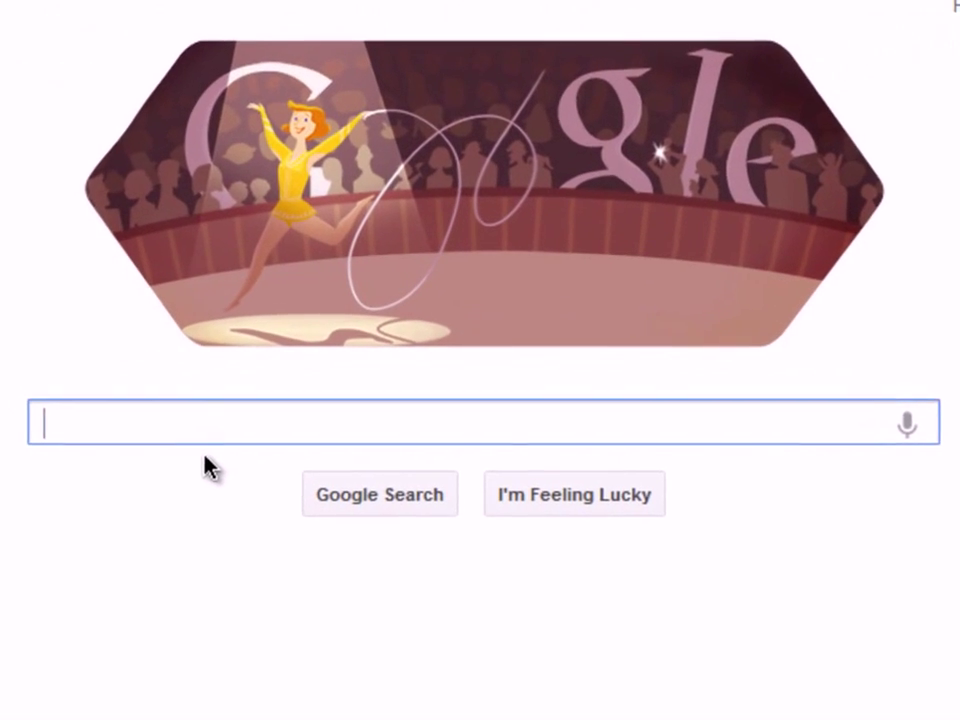
{"action": "type", "text": "a"}
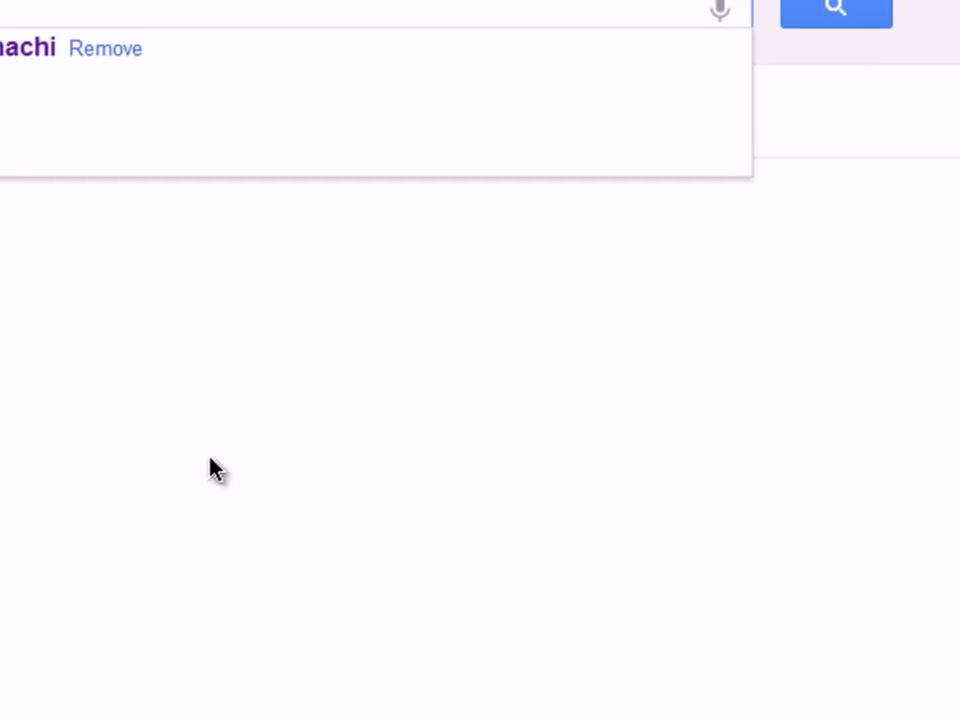
{"action": "type", "text": "ogmein hamach"}
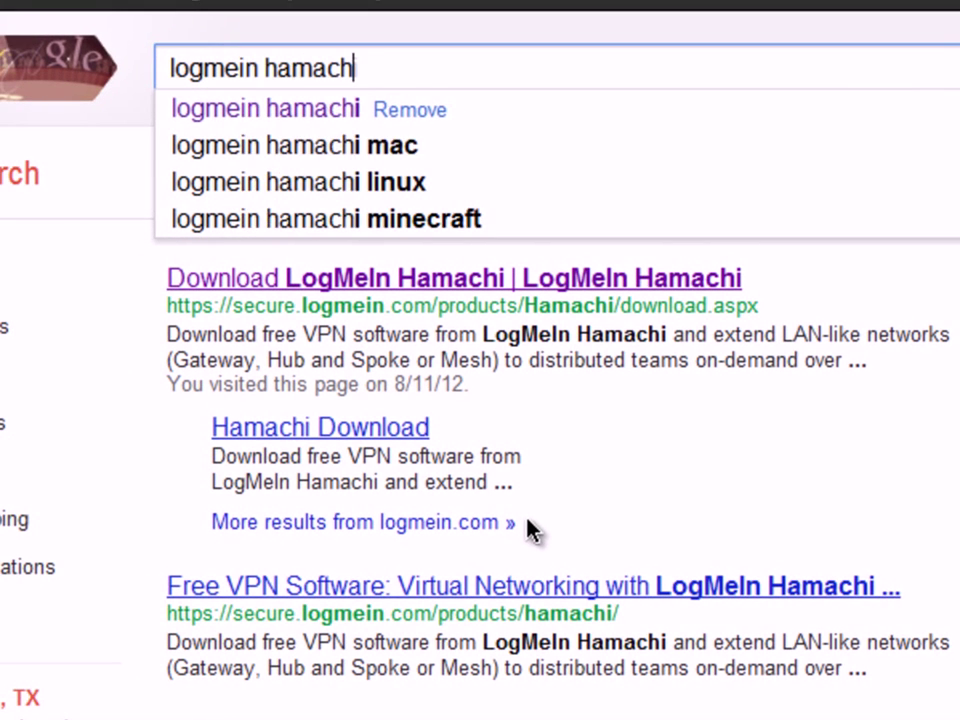
{"action": "type", "text": "i"}
{"action": "key", "text": "Return"}
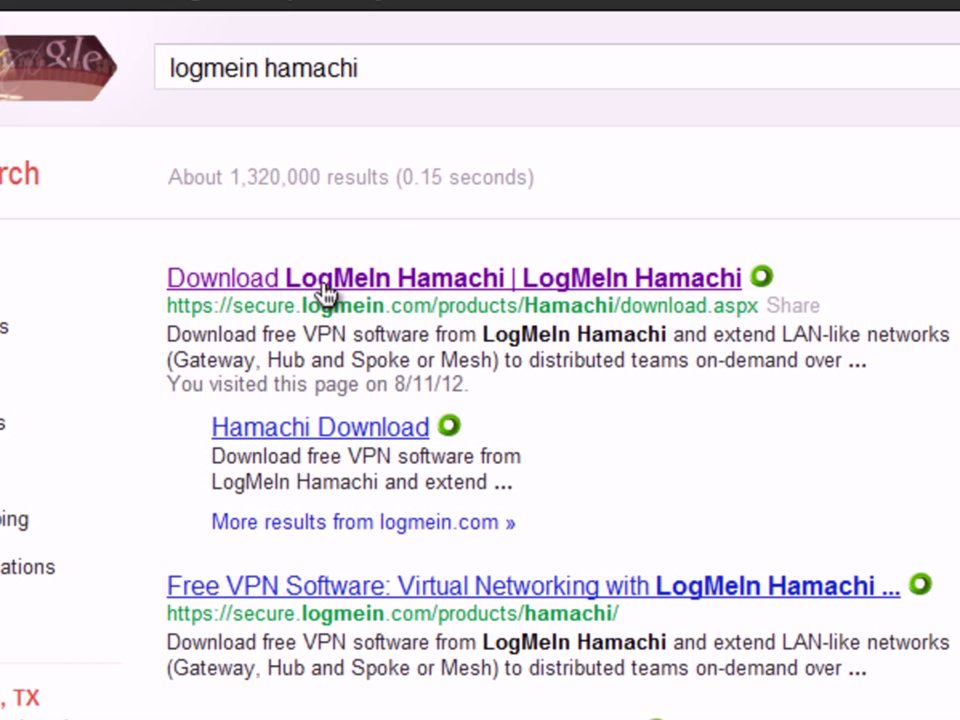
Step: Open the Download LogMeIn Hamachi page, accept the Conditions of Use, and minimize Chrome
{"action": "left_click", "coordinate": [324, 285]}
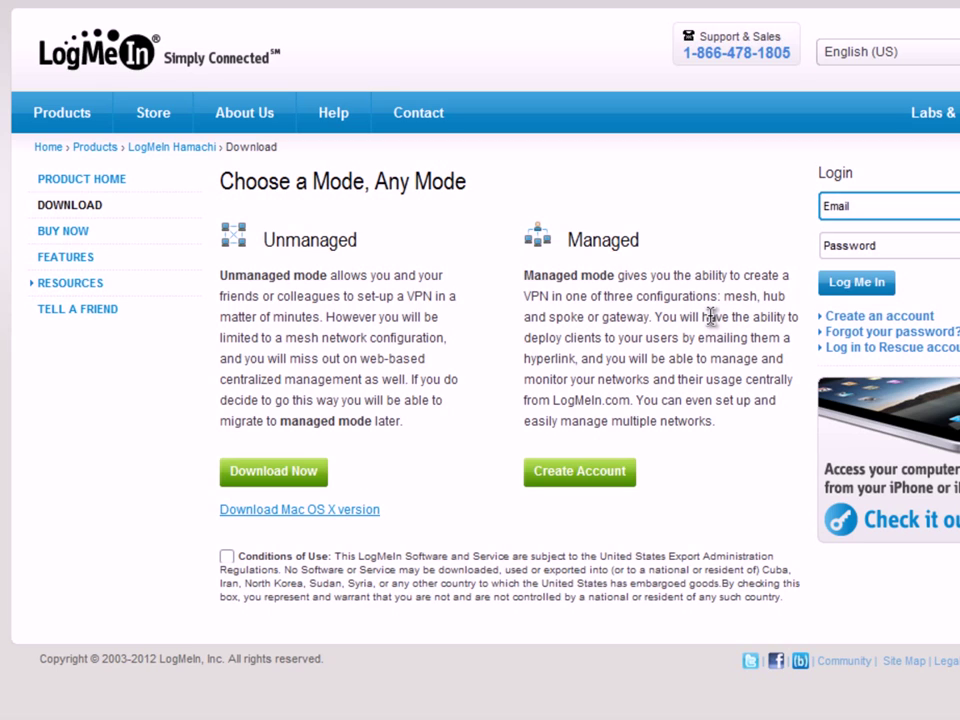
{"action": "left_click", "coordinate": [227, 557]}
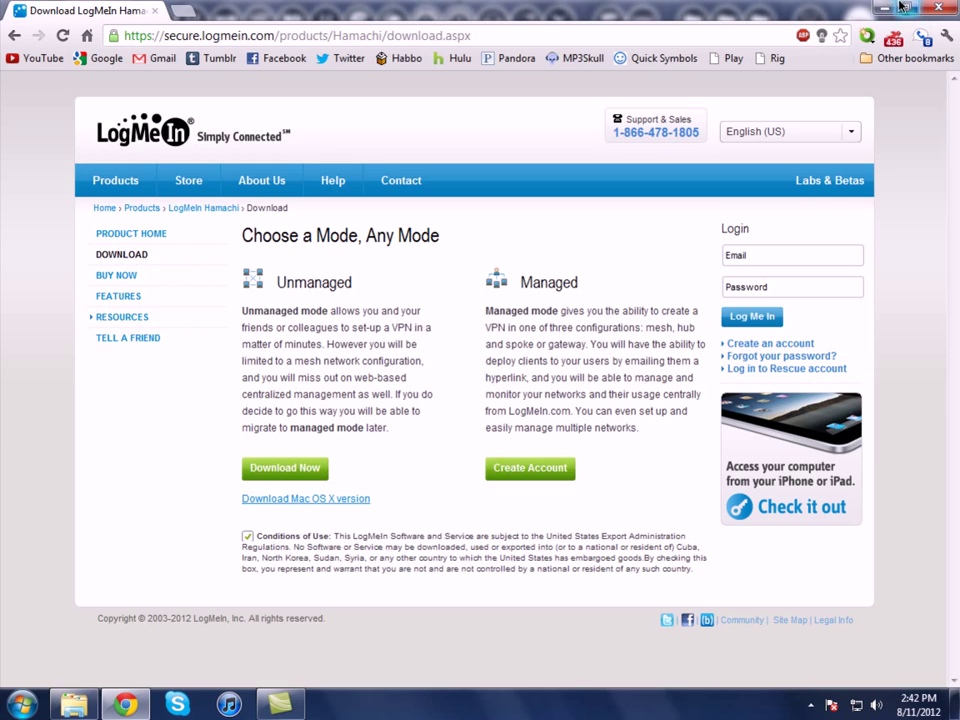
{"action": "left_click", "coordinate": [886, 8]}
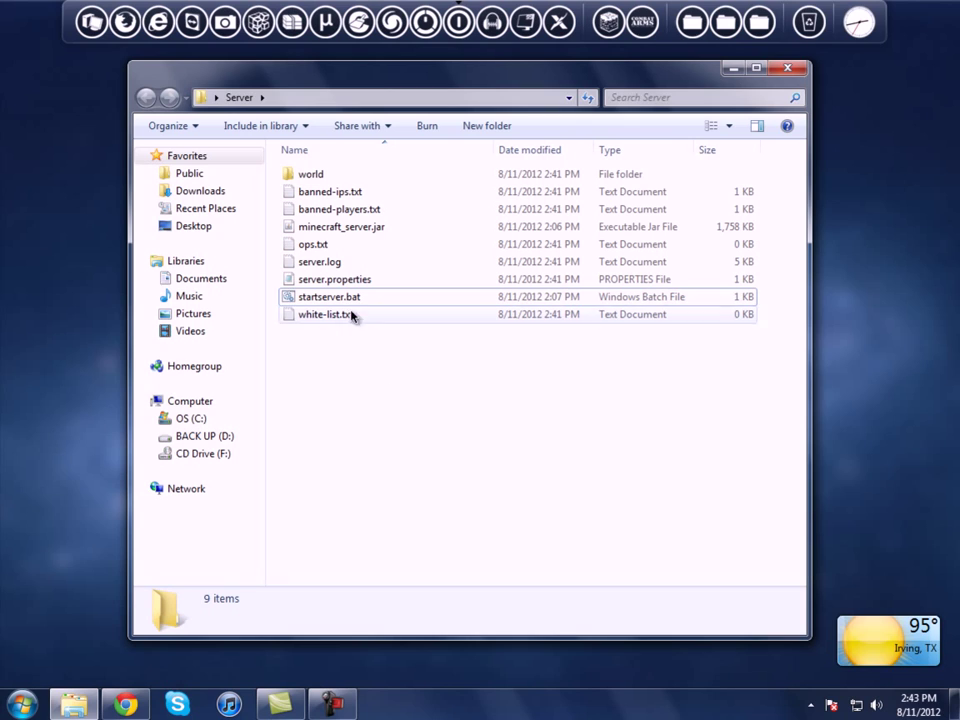
Step: Try Open with on server.properties, then cancel the program chooser
{"action": "left_click", "coordinate": [305, 279]}
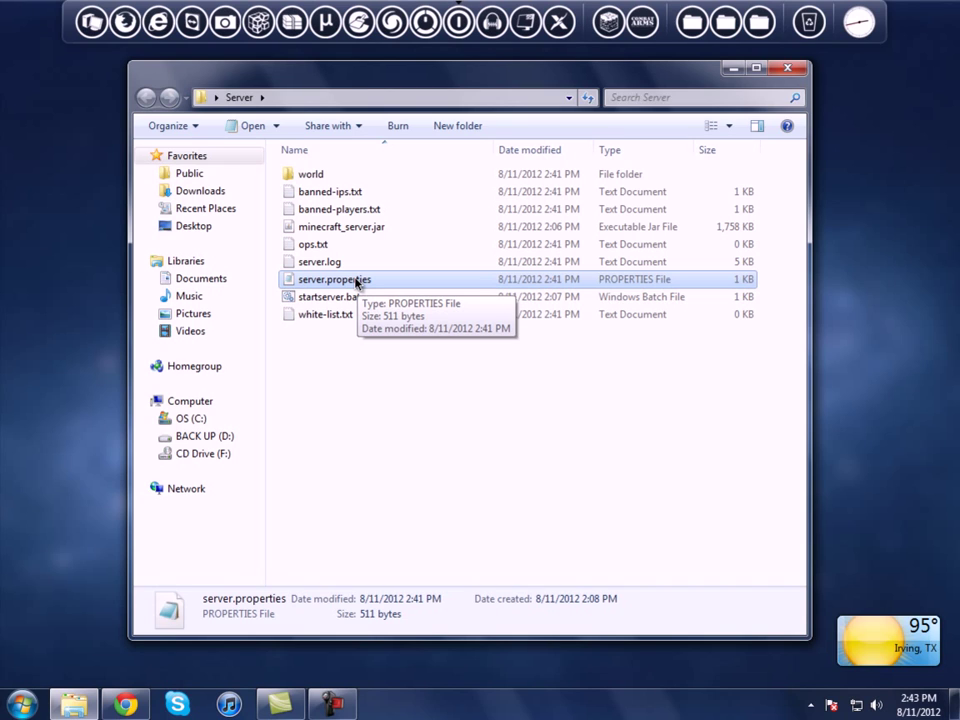
{"action": "right_click", "coordinate": [358, 280]}
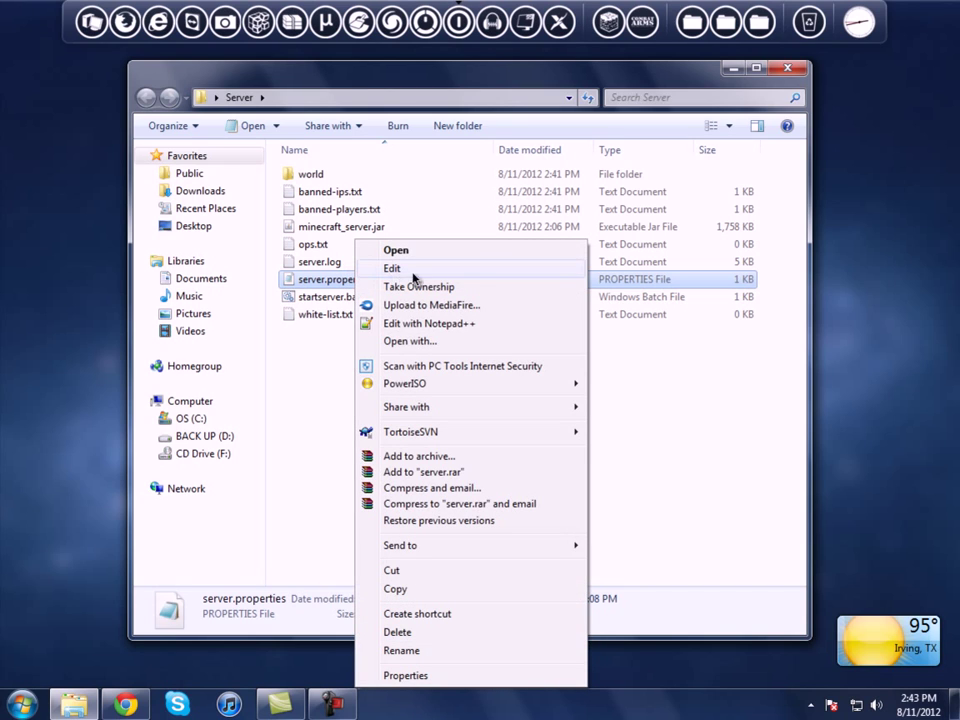
{"action": "left_click", "coordinate": [396, 342]}
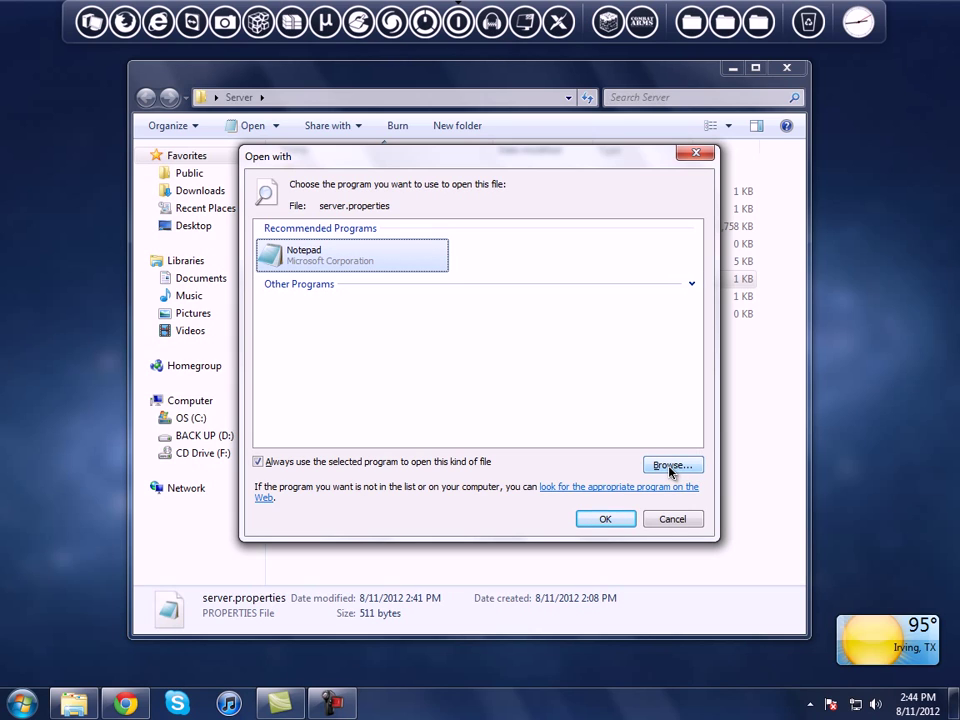
{"action": "left_click", "coordinate": [670, 520]}
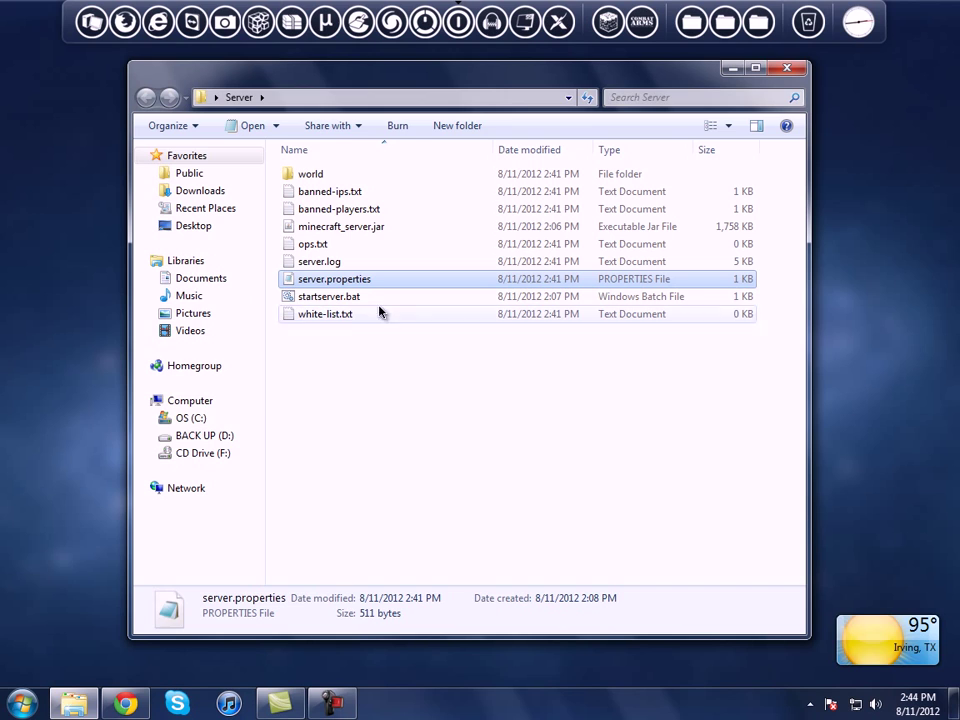
Step: Open server.properties for editing
{"action": "double_click", "coordinate": [347, 281]}
{"action": "right_click", "coordinate": [347, 282]}
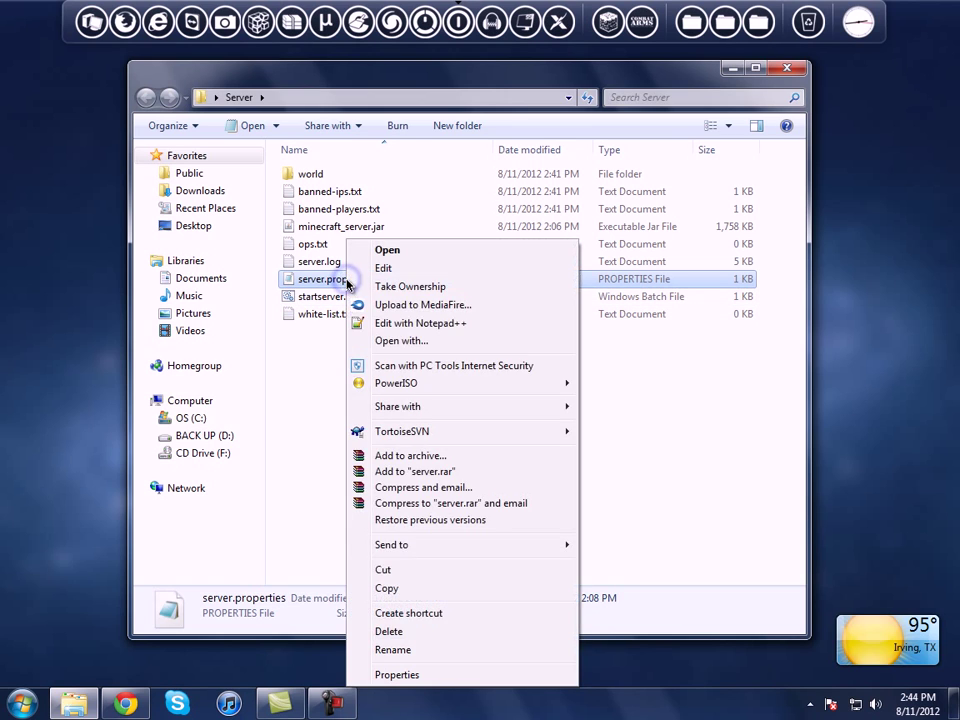
{"action": "left_click", "coordinate": [313, 358]}
{"action": "left_click", "coordinate": [311, 358]}
{"action": "left_click", "coordinate": [312, 272]}
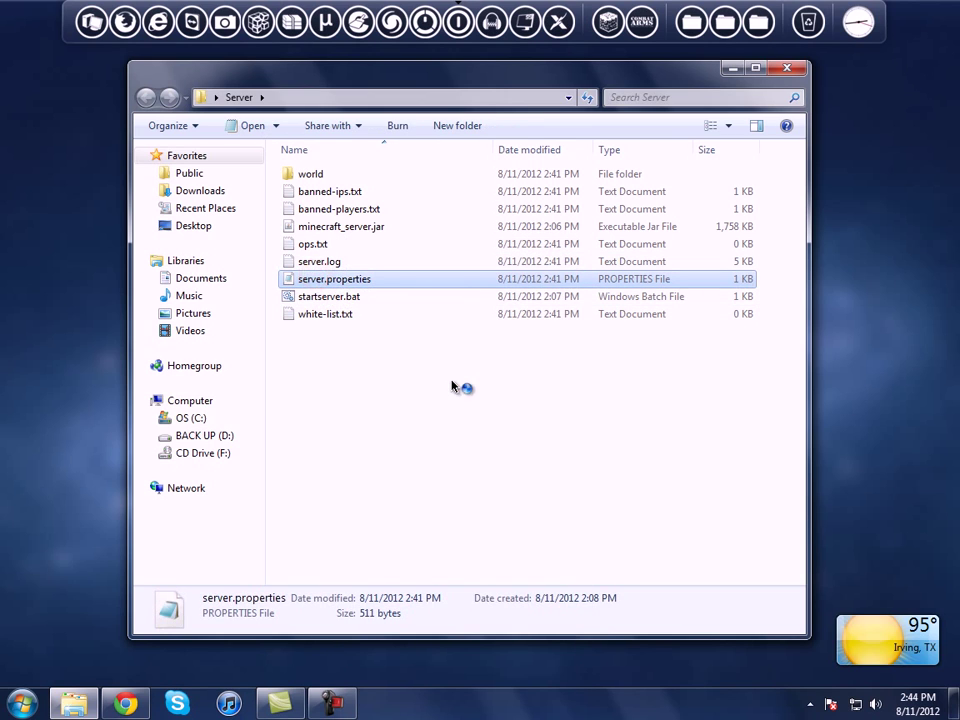
Step: Leave allow-nether set to true in server.properties after briefly typing false
{"action": "left_click_drag", "start_coordinate": [303, 60], "coordinate": [270, 62]}
{"action": "scroll", "coordinate": [355, 236], "scroll_direction": "down", "scroll_amount": 3}
{"action": "scroll", "coordinate": [355, 236], "scroll_direction": "up", "scroll_amount": 3}
{"action": "scroll", "coordinate": [355, 236], "scroll_direction": "down", "scroll_amount": 3}
{"action": "scroll", "coordinate": [355, 236], "scroll_direction": "up", "scroll_amount": 3}
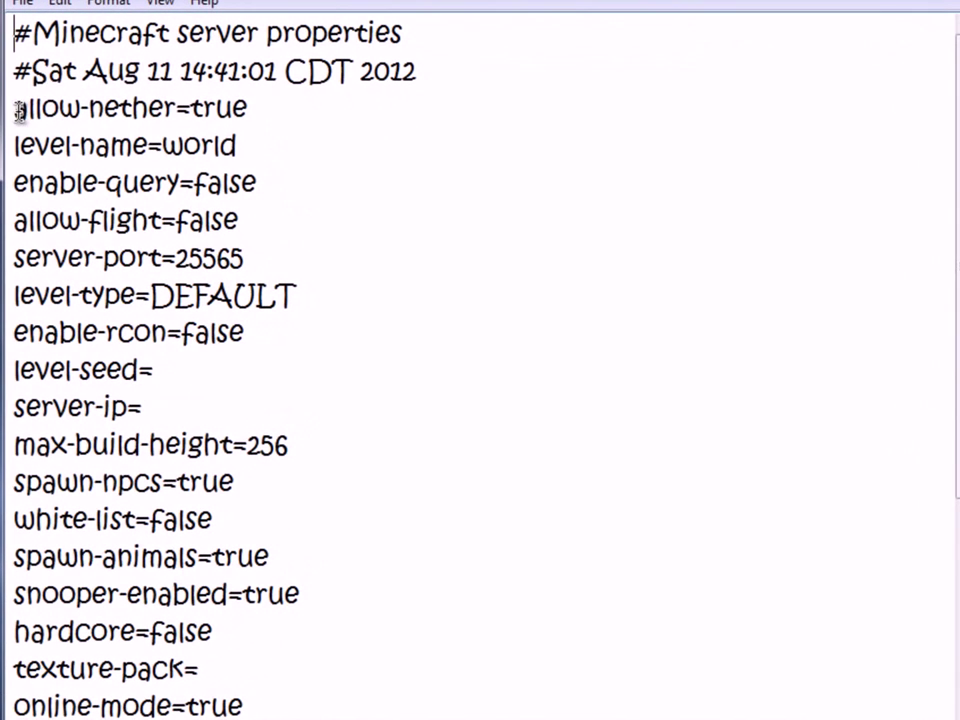
{"action": "left_click_drag", "start_coordinate": [145, 164], "coordinate": [373, 168]}
{"action": "left_click", "coordinate": [306, 113]}
{"action": "left_click_drag", "start_coordinate": [336, 103], "coordinate": [195, 107]}
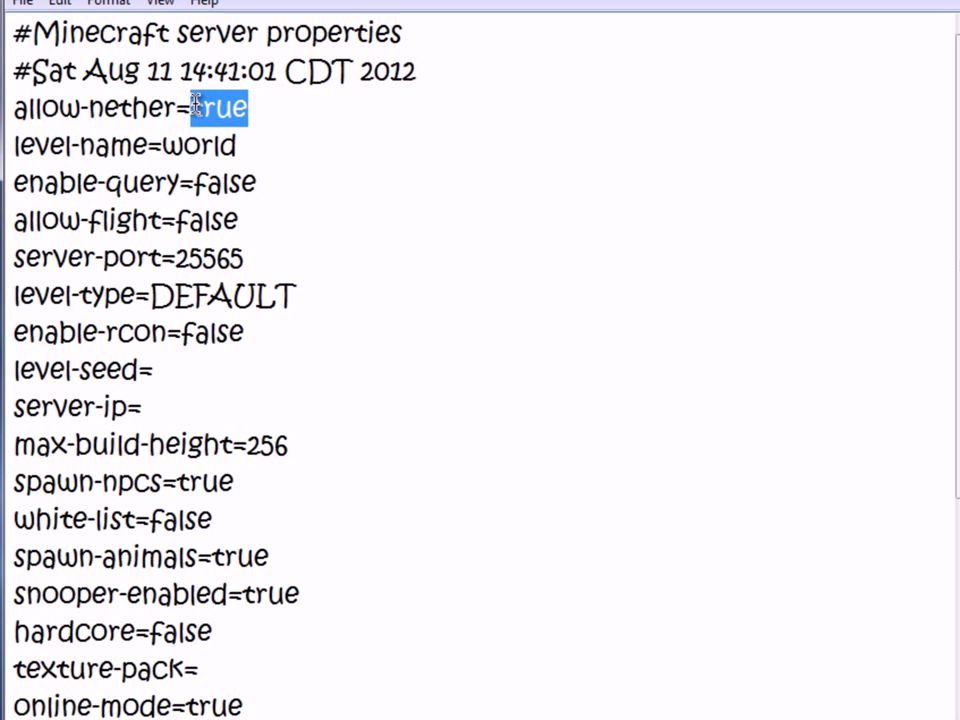
{"action": "type", "text": "false"}
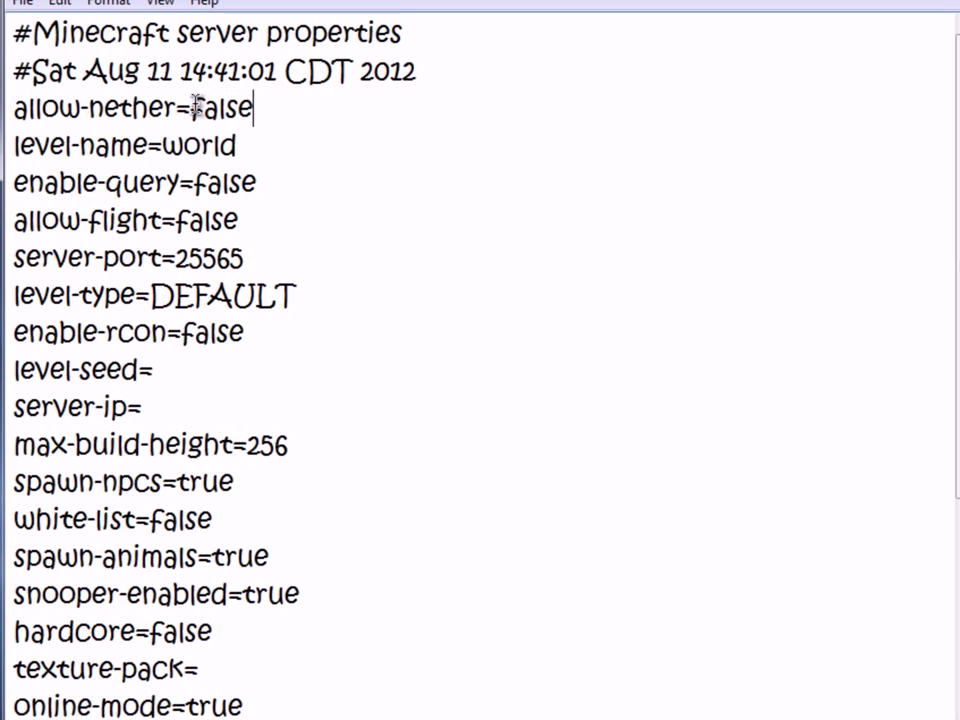
{"action": "key", "text": "BackSpace"}
{"action": "key", "text": "BackSpace"}
{"action": "key", "text": "BackSpace"}
{"action": "key", "text": "BackSpace"}
{"action": "key", "text": "BackSpace"}
{"action": "type", "text": "true"}
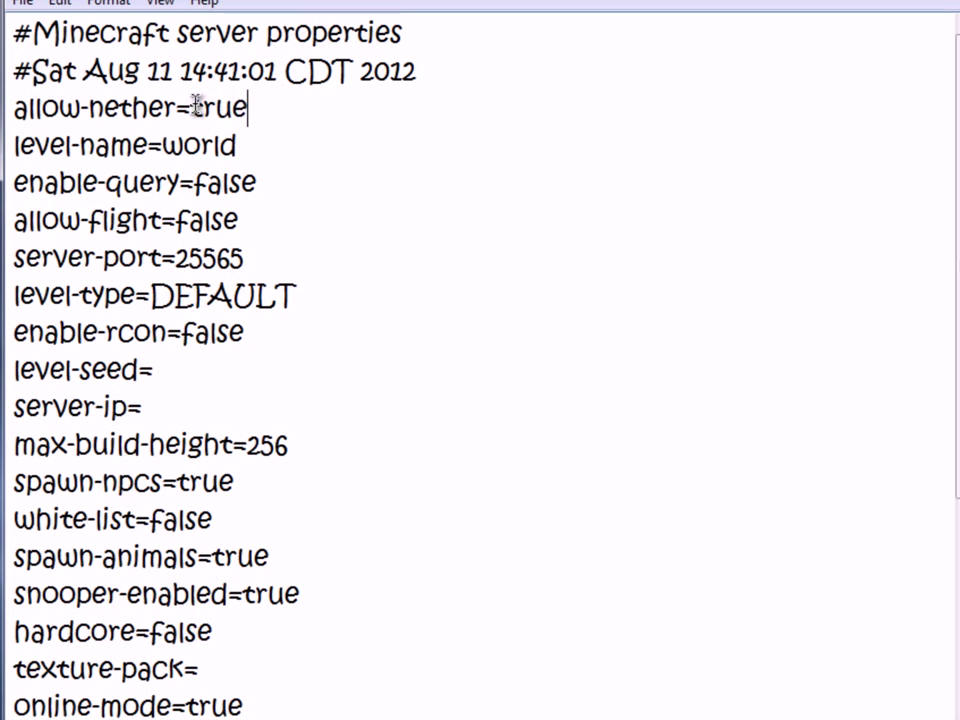
Step: Replace the level-name value world with YouTube Test
{"action": "left_click", "coordinate": [266, 146]}
{"action": "left_click_drag", "start_coordinate": [266, 146], "coordinate": [167, 143]}
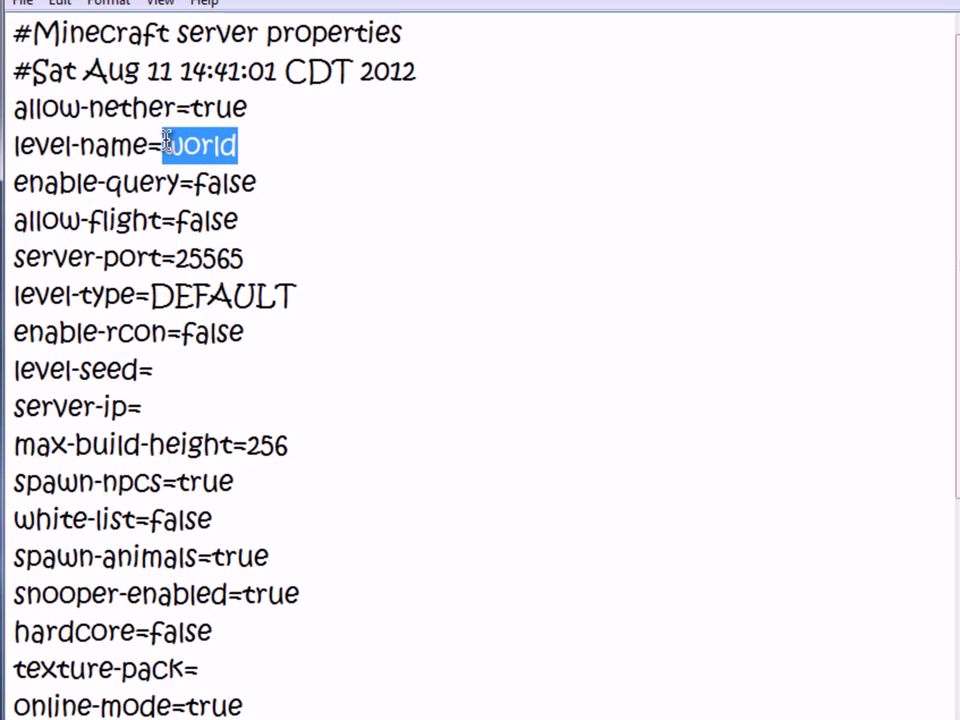
{"action": "type", "text": "YouTube"}
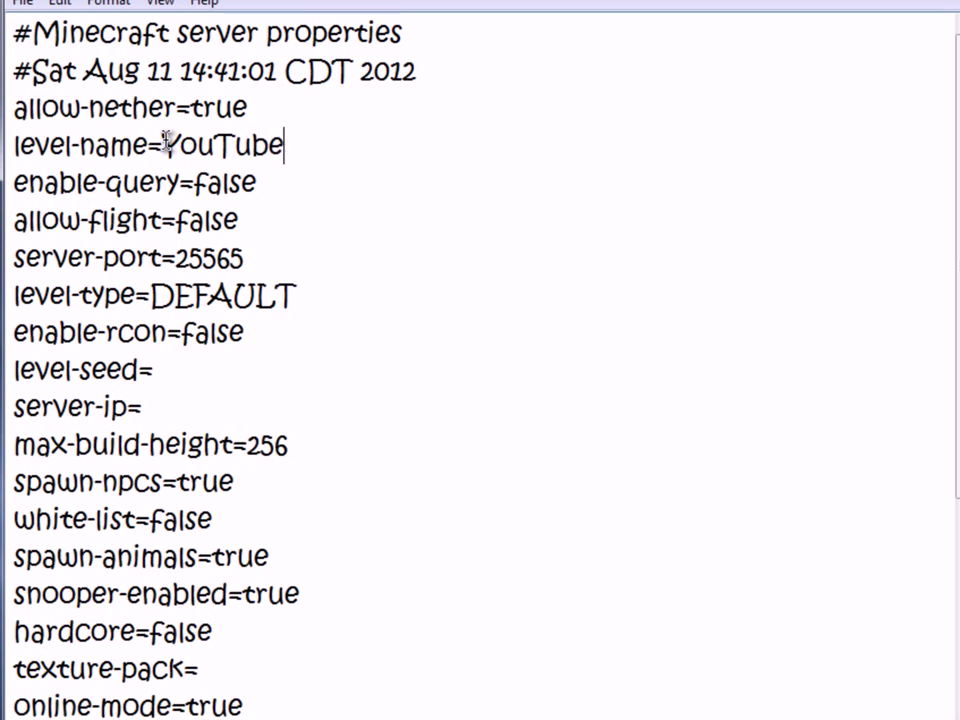
{"action": "type", "text": " Test"}
Step: Review enable-query, allow-flight, server-port 25565, level-type, enable-rcon, level-seed and empty server-ip
{"action": "left_click", "coordinate": [175, 184]}
{"action": "left_click", "coordinate": [160, 221]}
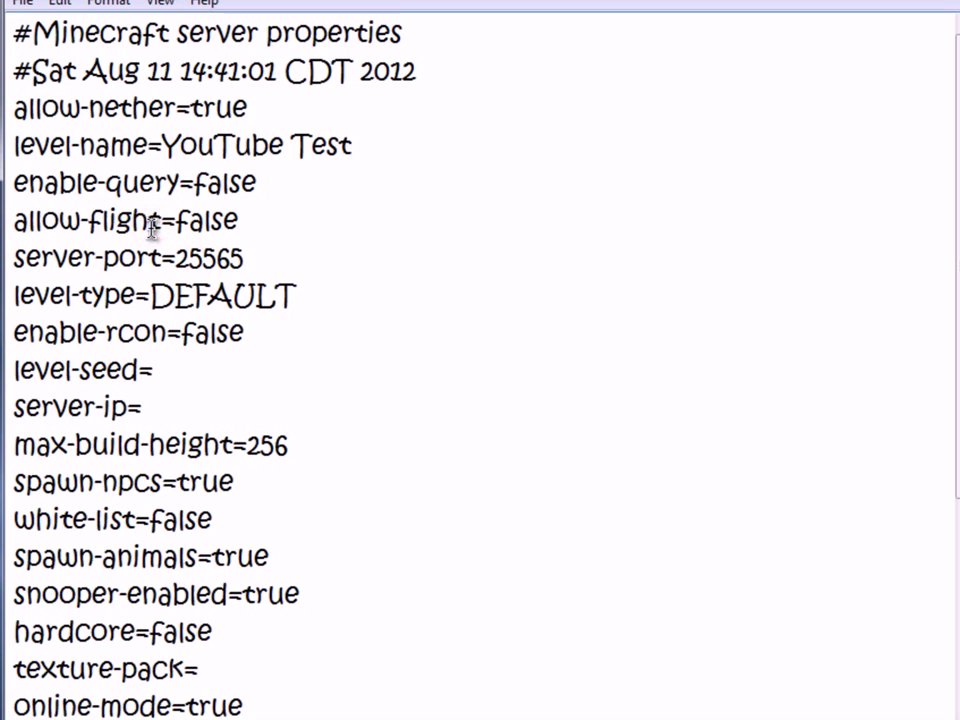
{"action": "left_click", "coordinate": [246, 260]}
{"action": "mouse_move", "coordinate": [174, 258]}
{"action": "left_mouse_down"}
{"action": "mouse_move", "coordinate": [203, 258]}
{"action": "mouse_move", "coordinate": [174, 258]}
{"action": "left_mouse_up"}
{"action": "left_click", "coordinate": [250, 258]}
{"action": "left_click", "coordinate": [151, 297]}
{"action": "left_click", "coordinate": [205, 338]}
{"action": "scroll", "coordinate": [204, 334], "scroll_direction": "down", "scroll_amount": 1}
{"action": "left_click", "coordinate": [160, 259]}
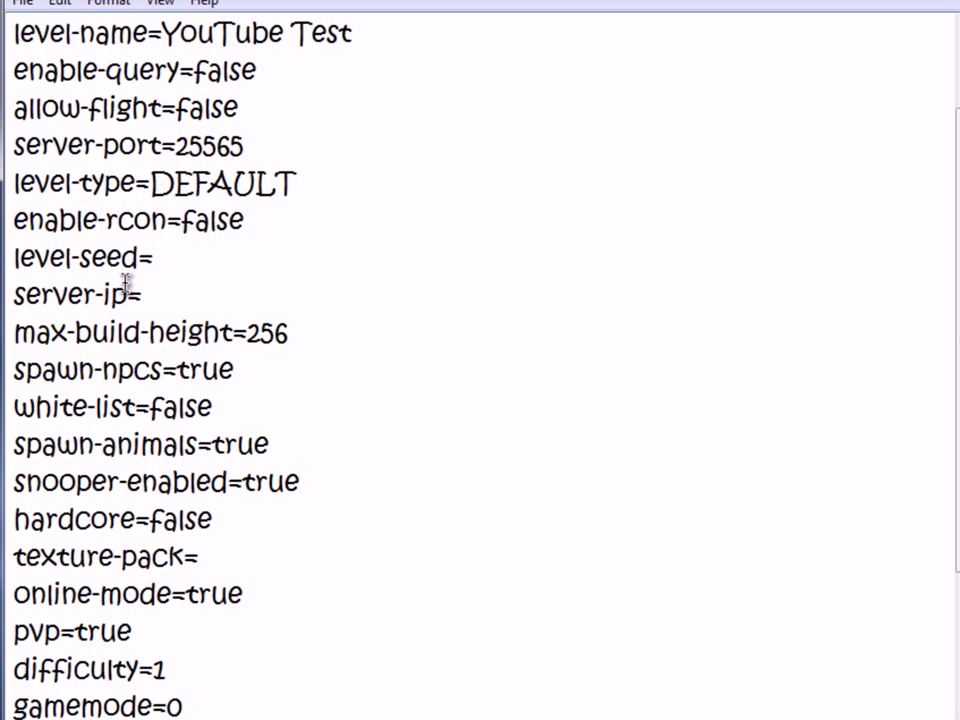
{"action": "left_click", "coordinate": [150, 298]}
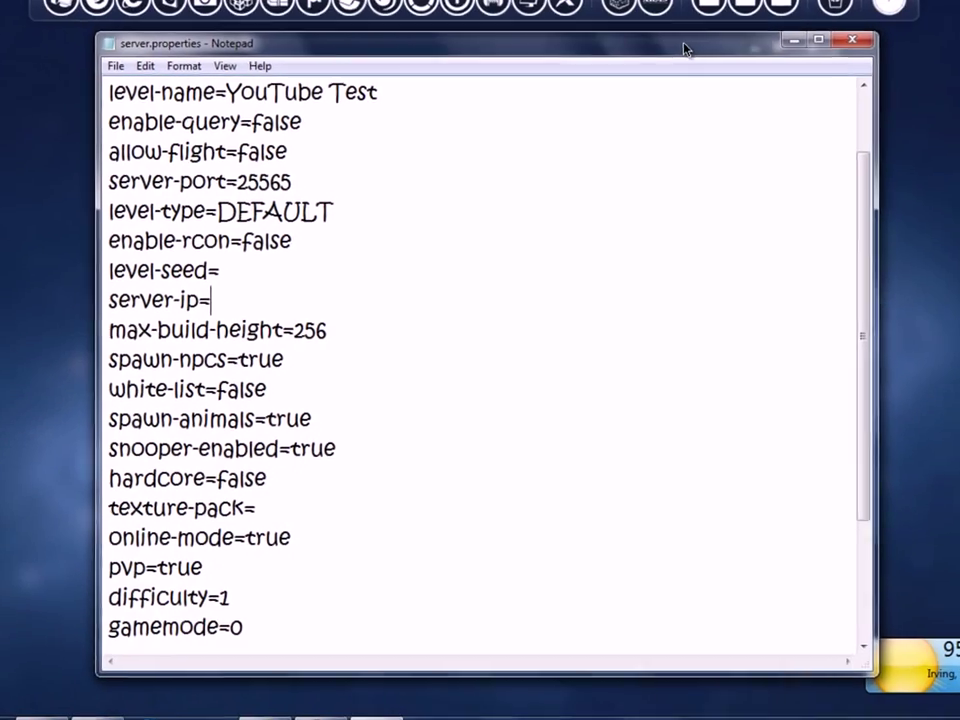
Step: Clear the desktop and launch LogMeIn Hamachi, bringing its window to the front
{"action": "left_click_drag", "start_coordinate": [698, 49], "coordinate": [0, 0]}
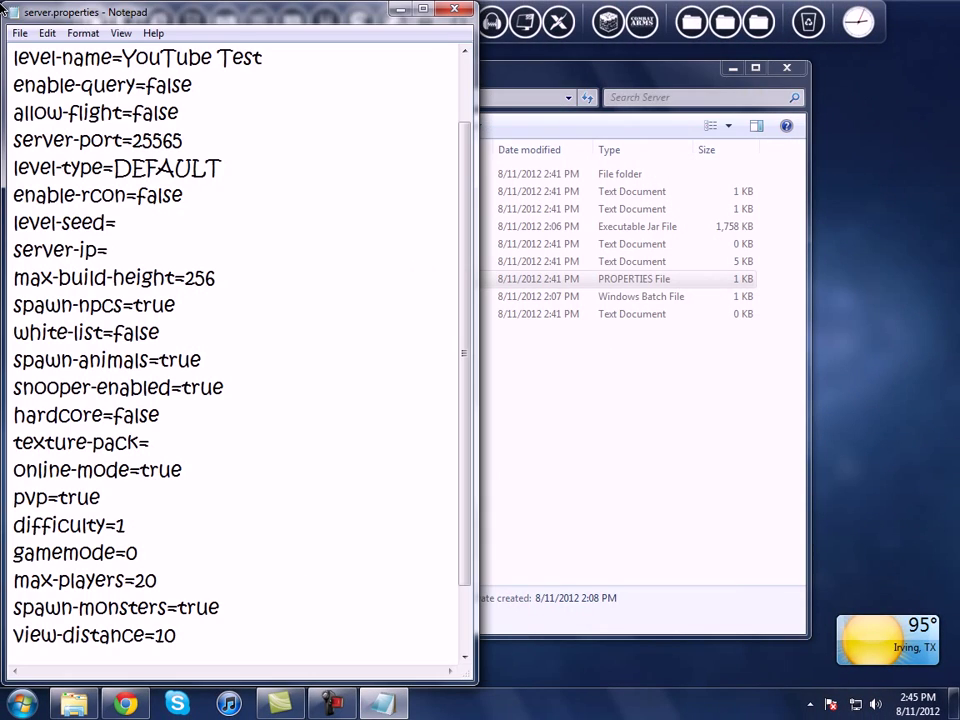
{"action": "key", "text": "super+Home"}
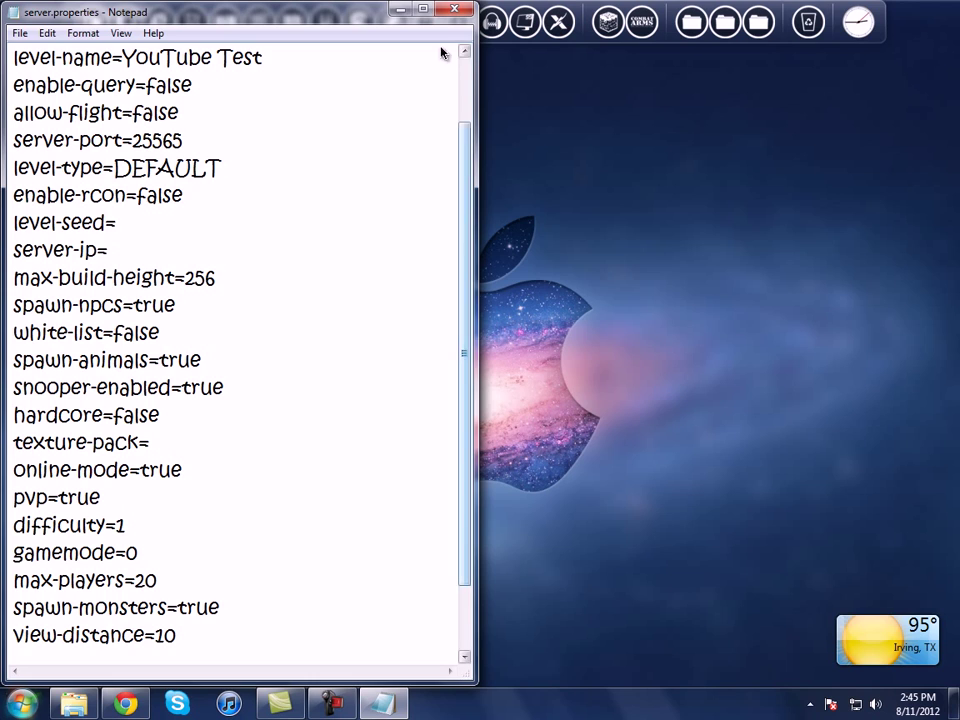
{"action": "left_click", "coordinate": [397, 12]}
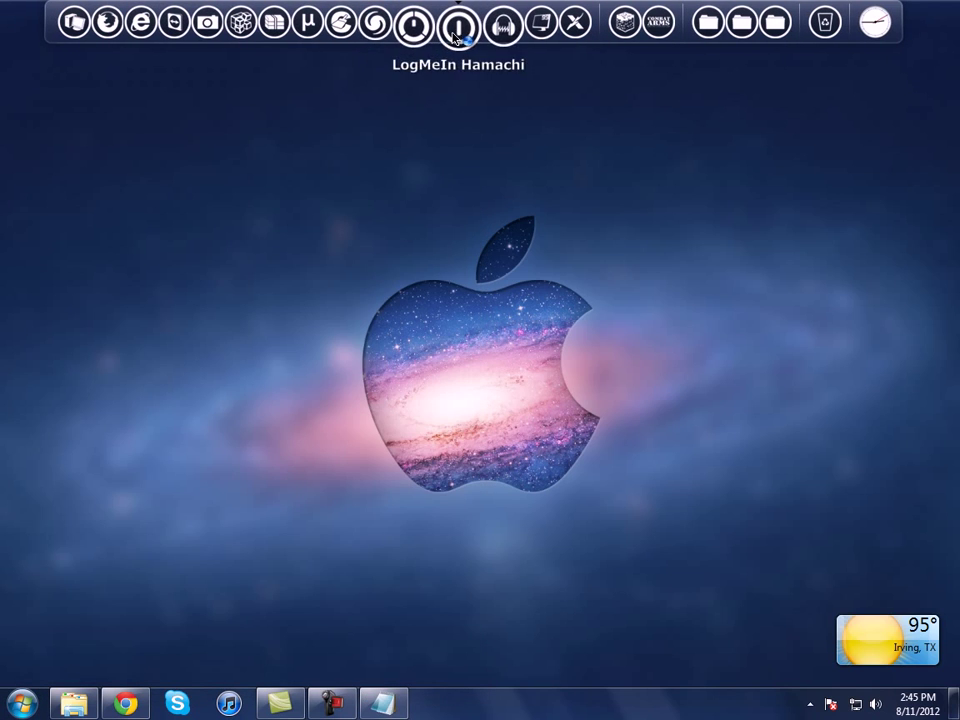
{"action": "left_click", "coordinate": [457, 22]}
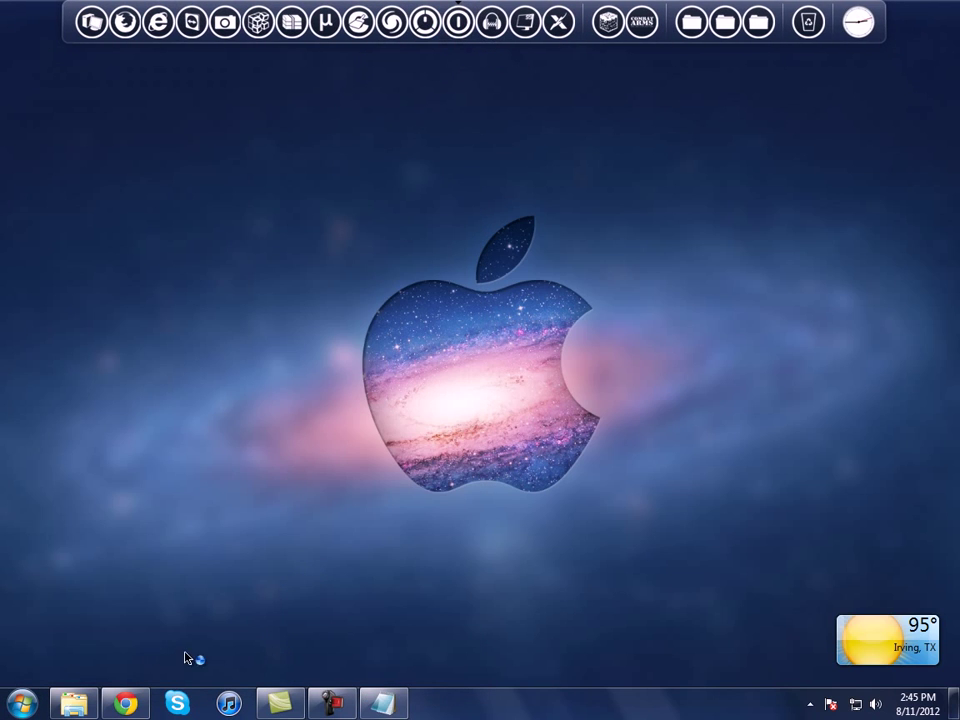
{"action": "left_click", "coordinate": [87, 704]}
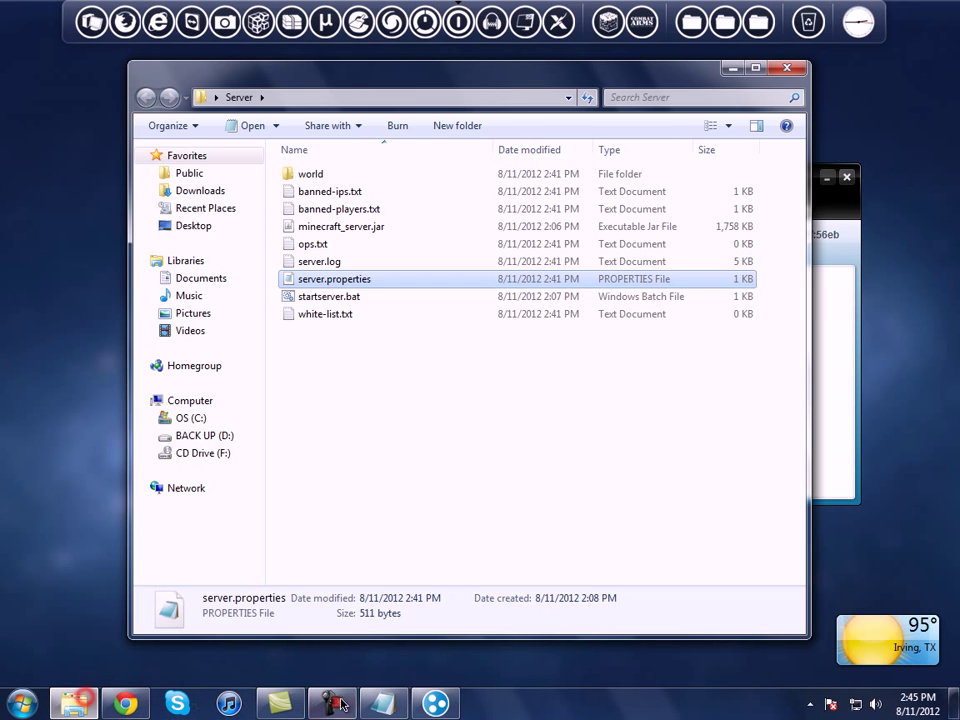
{"action": "left_click", "coordinate": [76, 704]}
{"action": "left_click", "coordinate": [385, 704]}
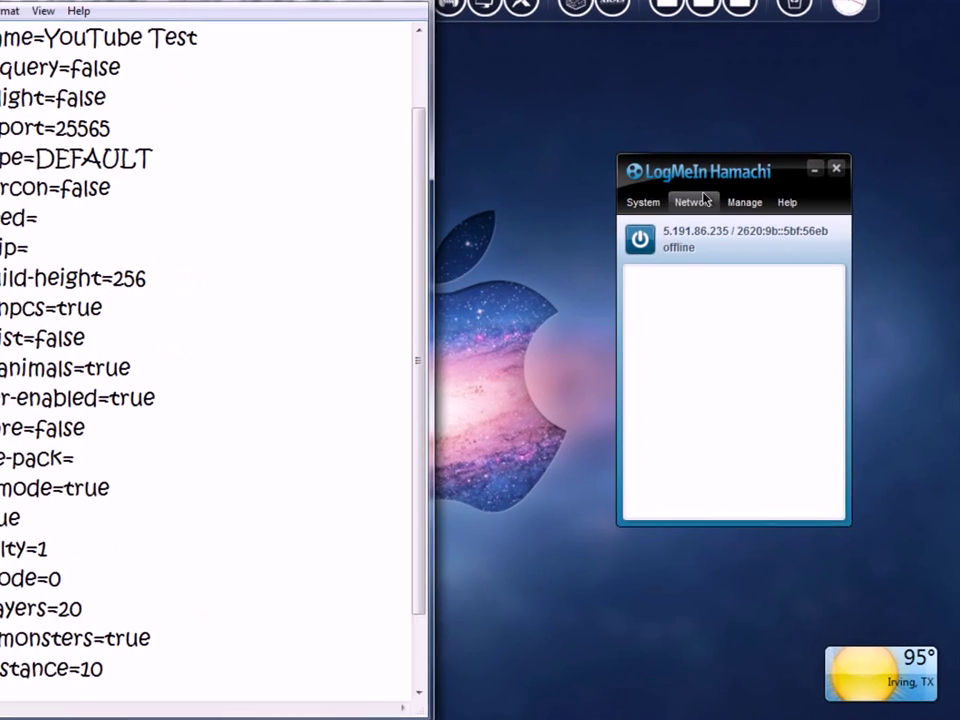
{"action": "left_click", "coordinate": [742, 182]}
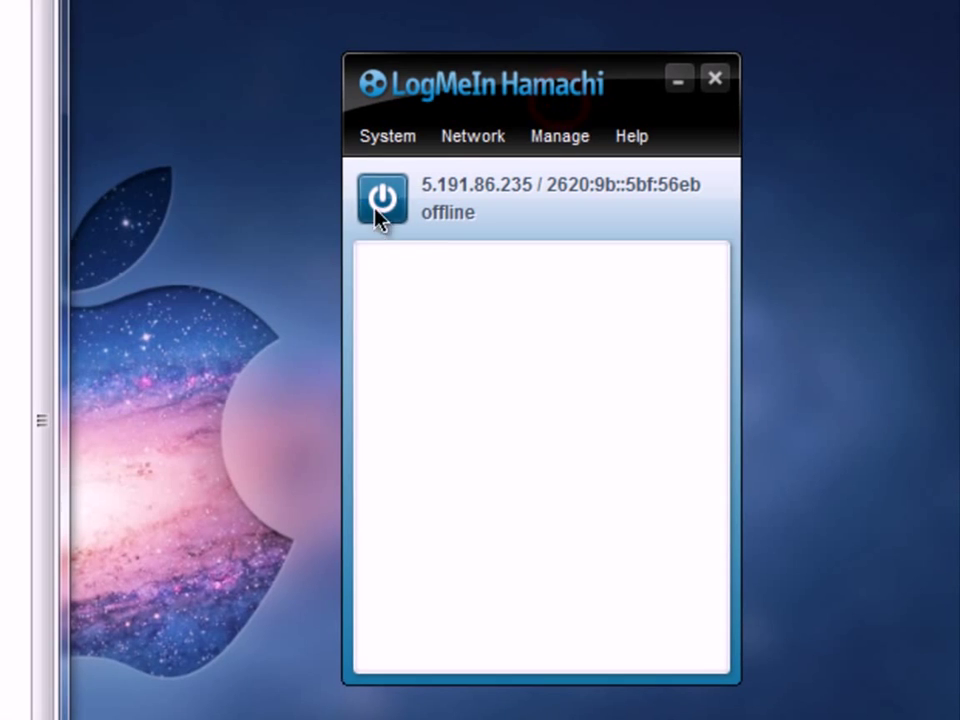
Step: Power Hamachi on and open its Network menu
{"action": "left_click", "coordinate": [393, 210]}
{"action": "left_click", "coordinate": [386, 204]}
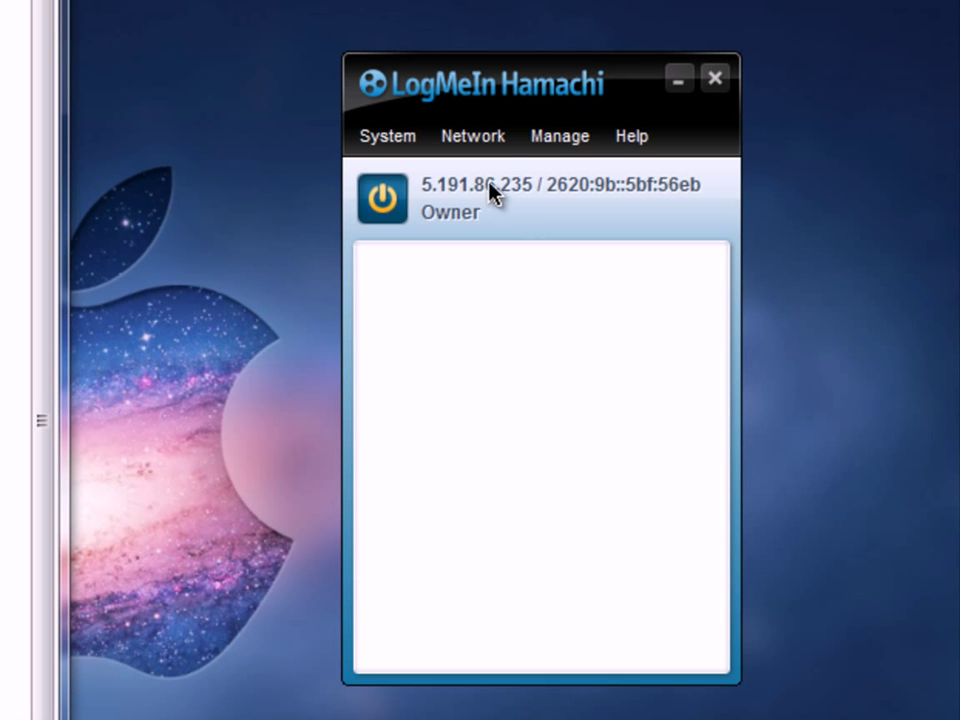
{"action": "left_click", "coordinate": [478, 148]}
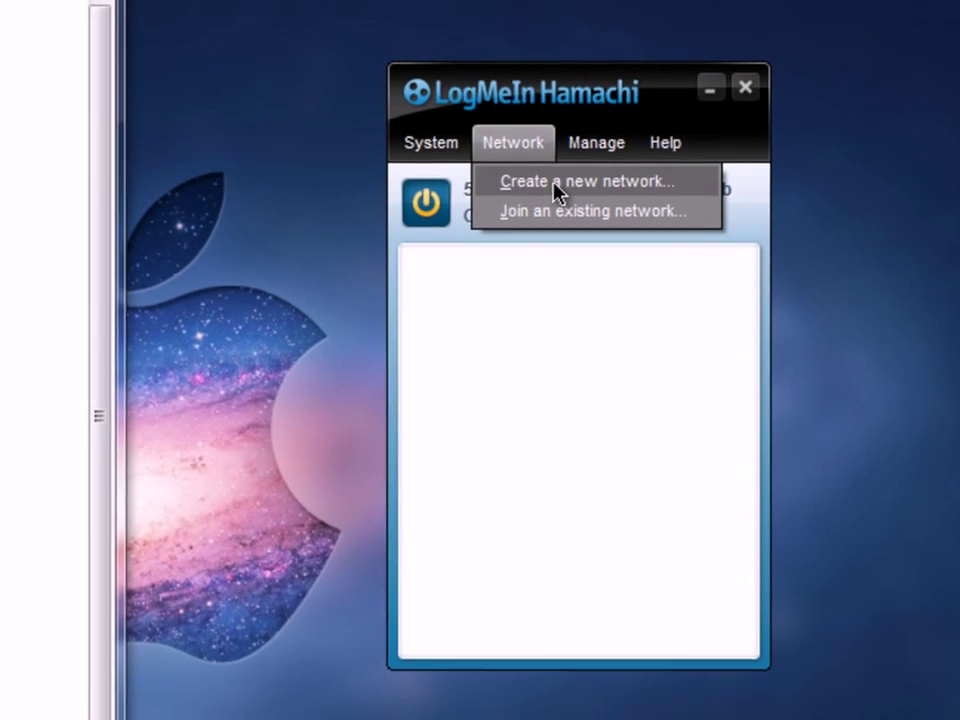
Step: Create the Hamachi network mcservertest150 protected by a network password
{"action": "left_click", "coordinate": [514, 180]}
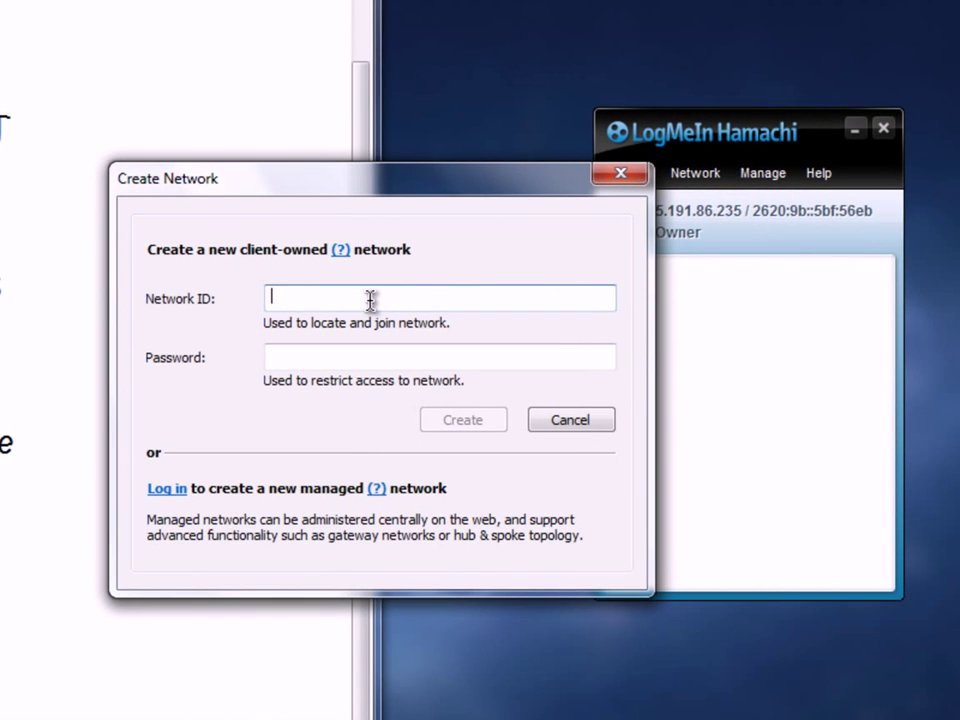
{"action": "type", "text": "mcservertest150"}
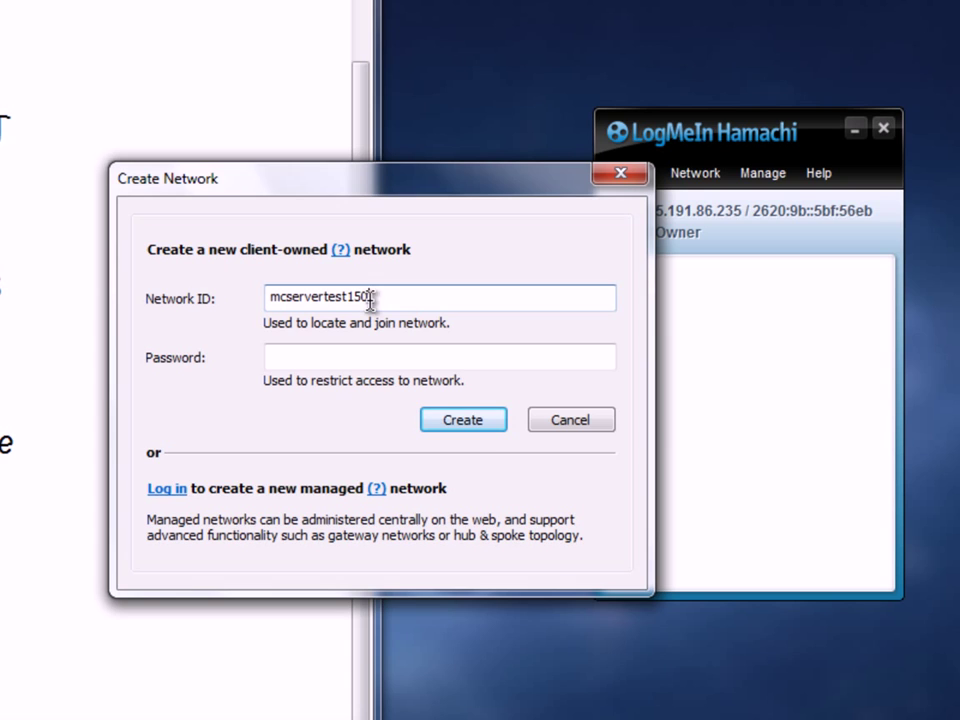
{"action": "left_click", "coordinate": [345, 357]}
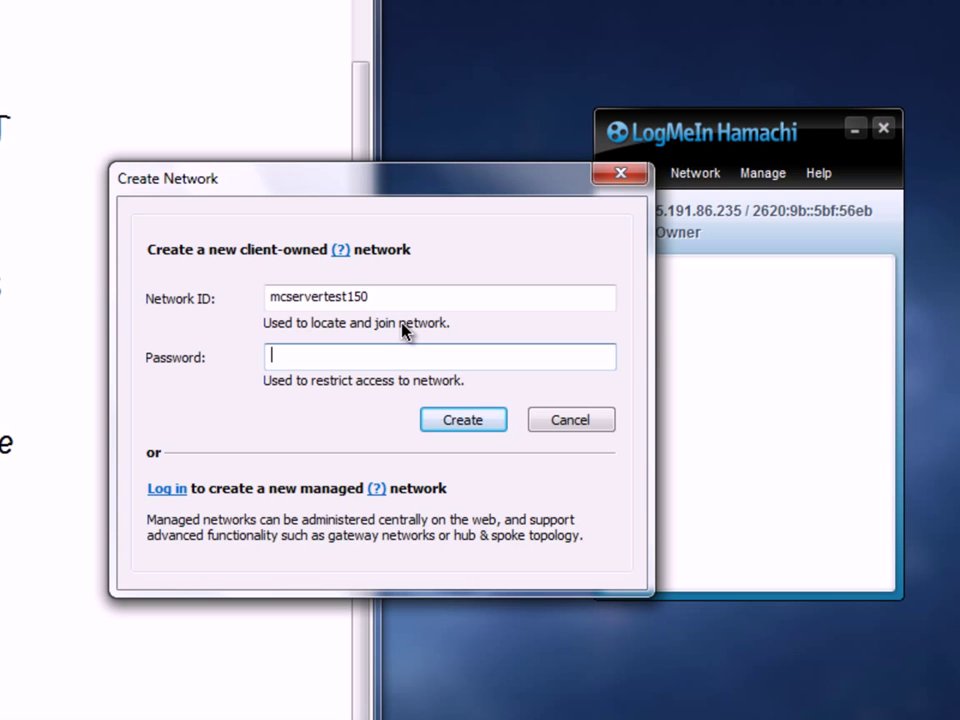
{"action": "type", "text": "123"}
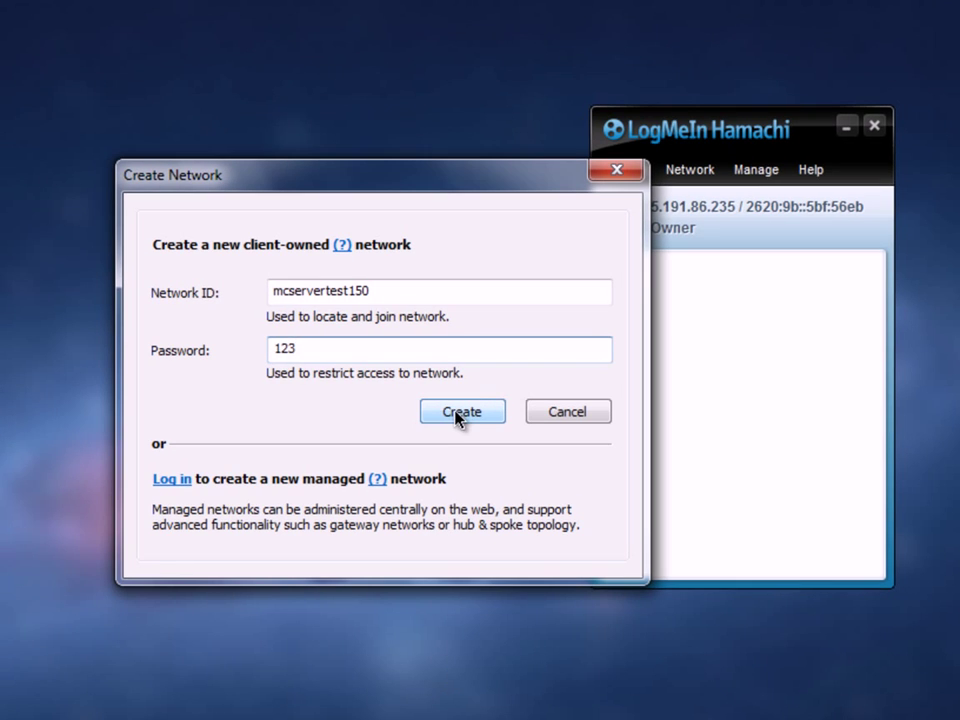
{"action": "left_click", "coordinate": [458, 413]}
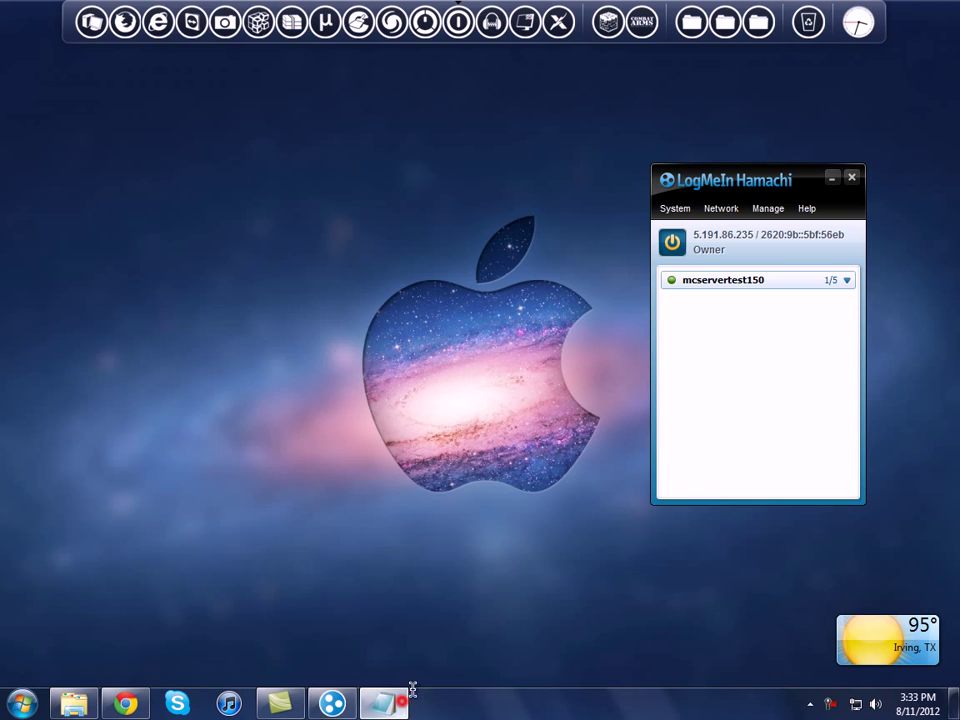
Step: Copy Hamachi's IPv4 address 5.191.86.235 and paste it after server-ip= in server.properties
{"action": "left_click", "coordinate": [400, 701]}
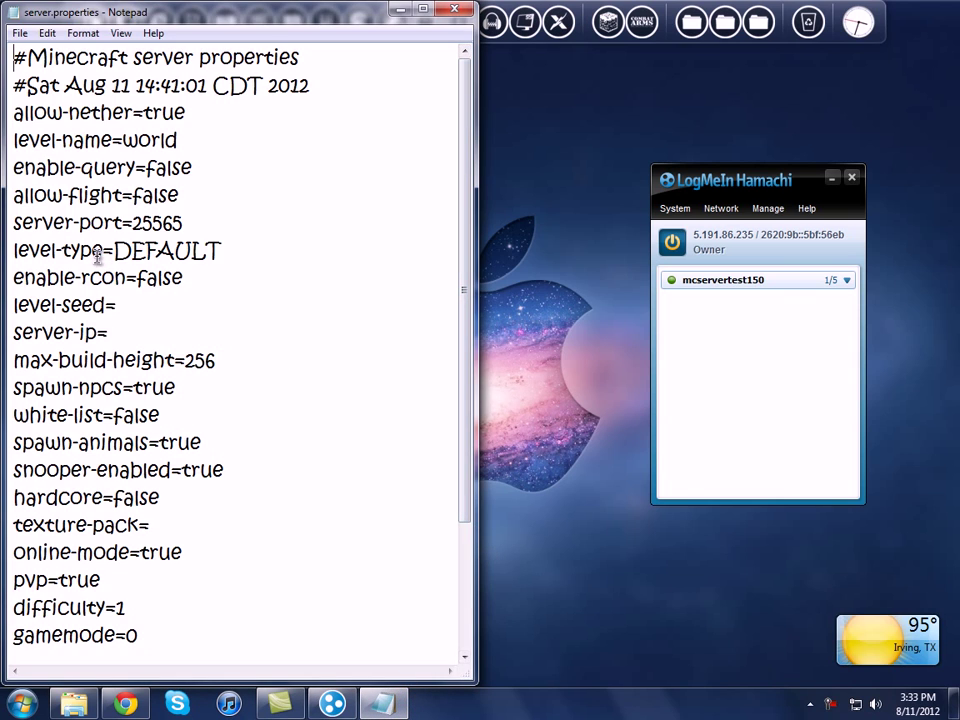
{"action": "left_click", "coordinate": [111, 333]}
{"action": "left_click", "coordinate": [693, 243]}
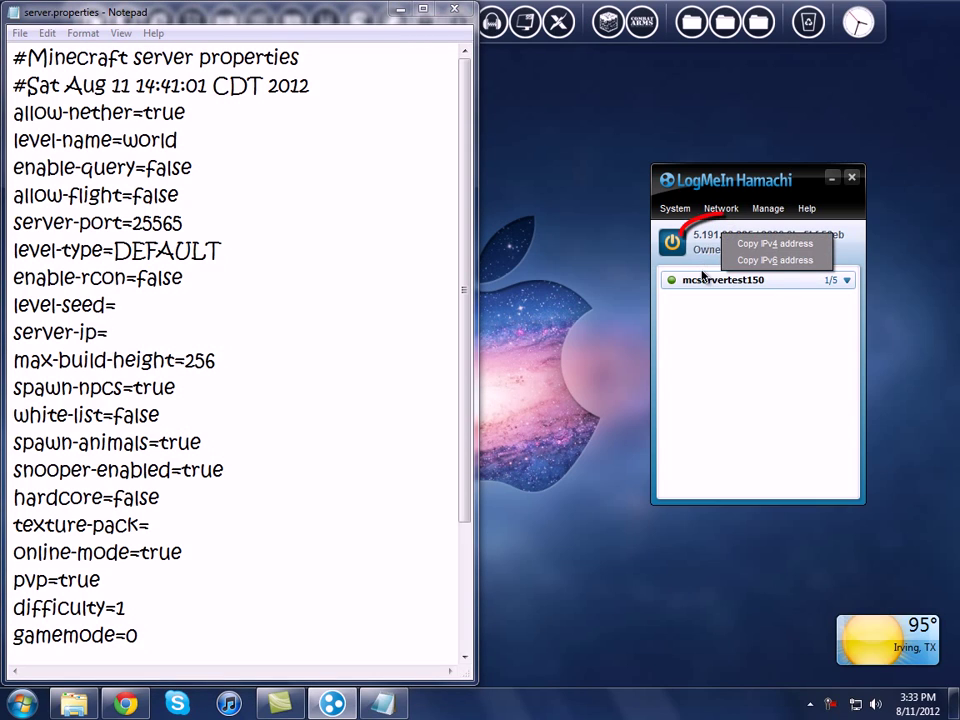
{"action": "left_click", "coordinate": [723, 237]}
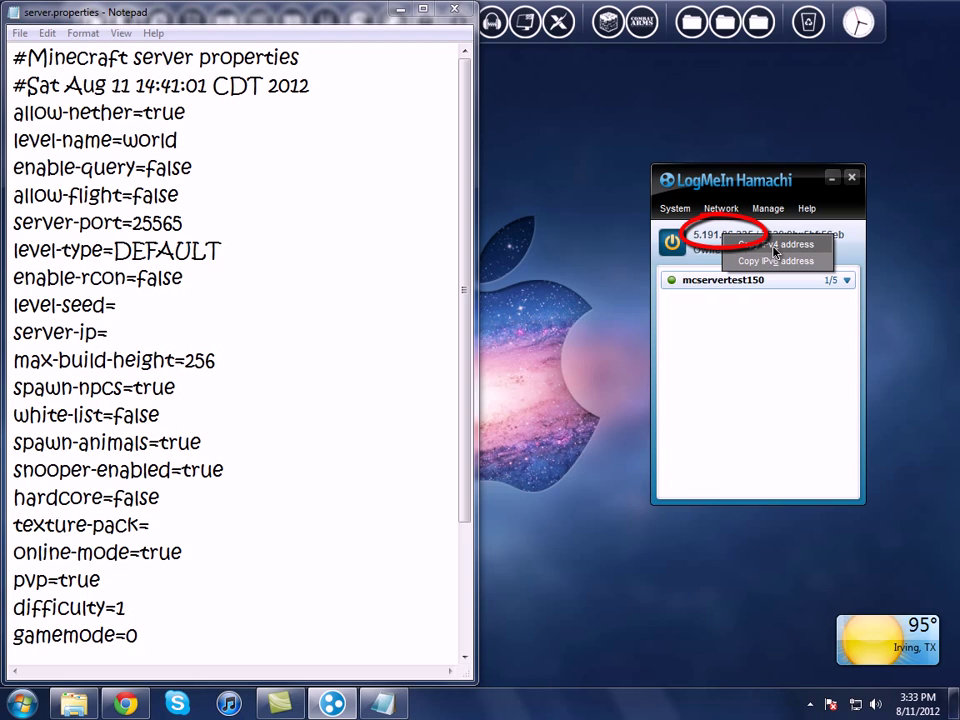
{"action": "left_click", "coordinate": [774, 247]}
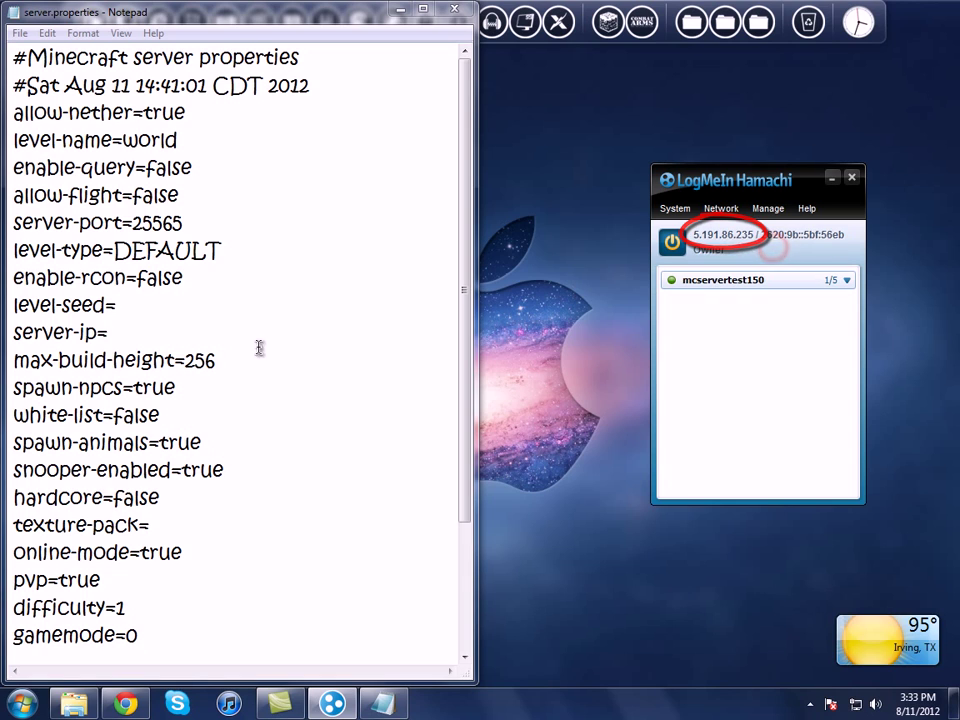
{"action": "left_click", "coordinate": [127, 332]}
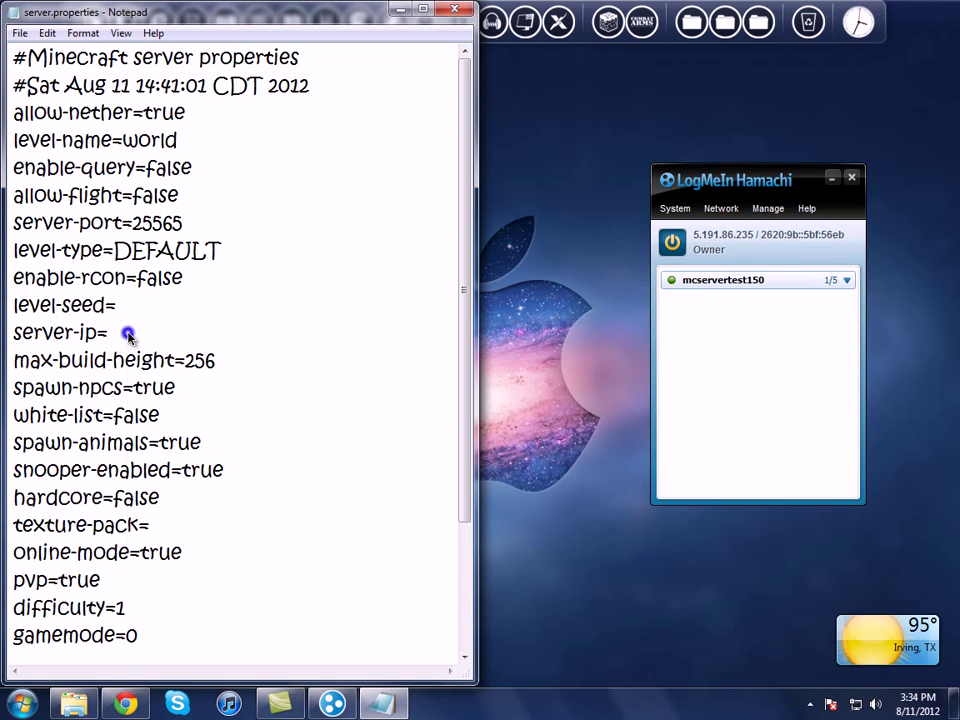
{"action": "right_click", "coordinate": [128, 333]}
{"action": "left_click", "coordinate": [168, 407]}
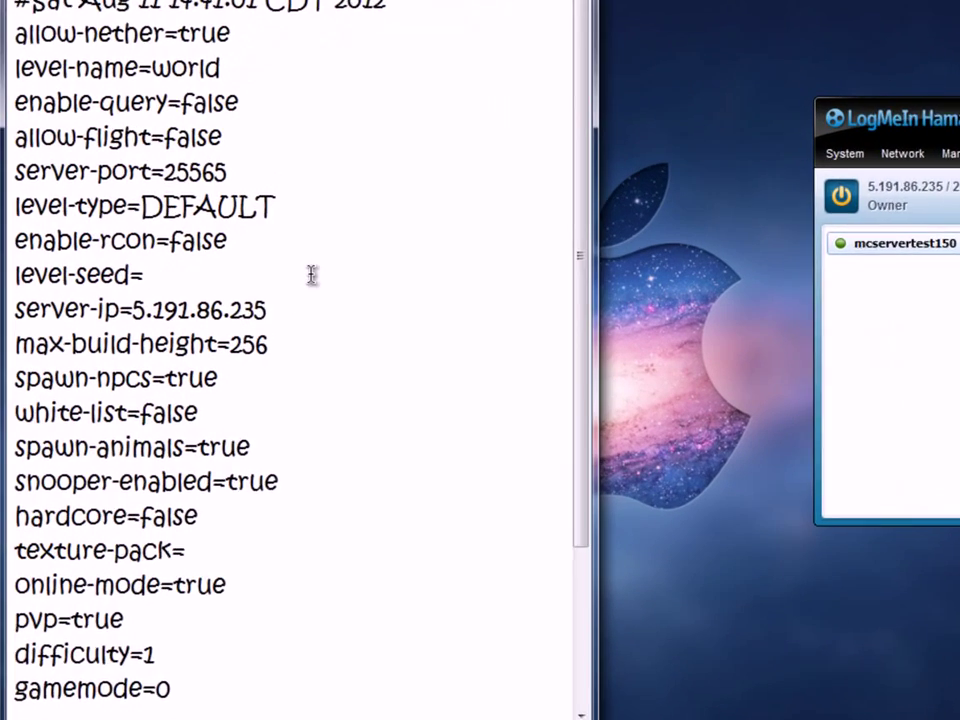
Step: Review max-build-height 256, white-list false, spawn-animals, snooper-enabled, hardcore and texture-pack settings
{"action": "scroll", "coordinate": [245, 295], "scroll_direction": "down", "scroll_amount": 2}
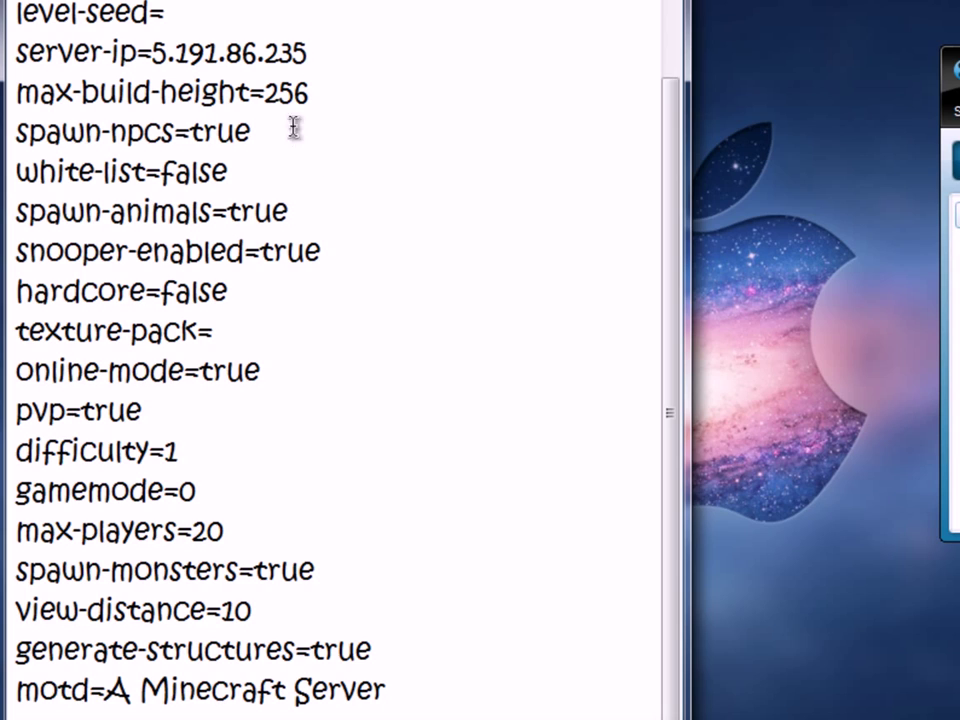
{"action": "left_click_drag", "start_coordinate": [30, 94], "coordinate": [310, 96]}
{"action": "left_click", "coordinate": [334, 100]}
{"action": "double_click", "coordinate": [340, 94]}
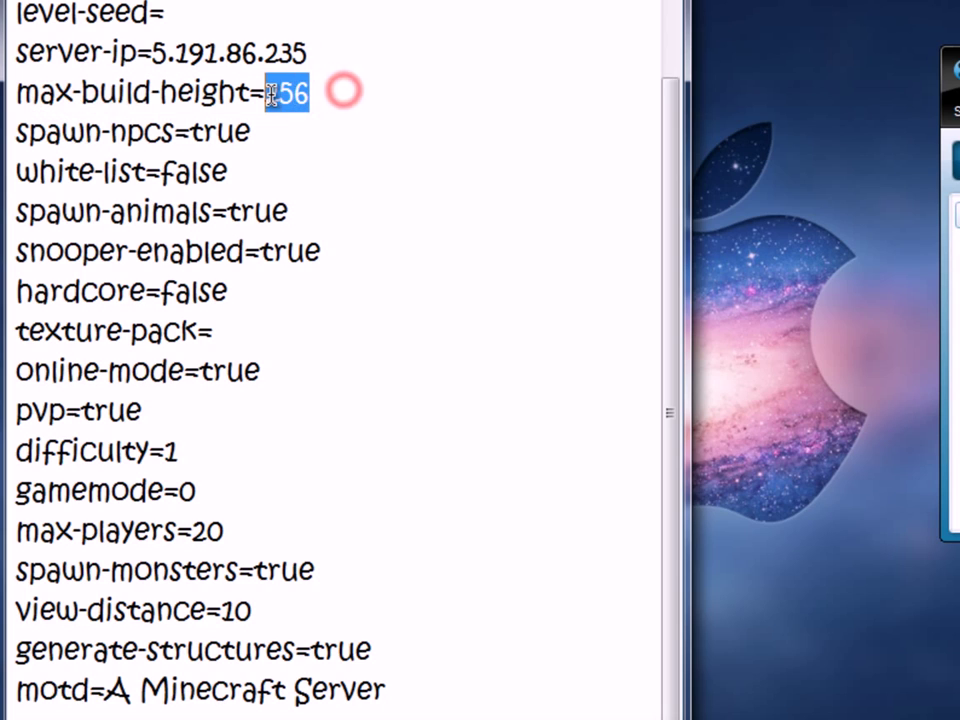
{"action": "left_click", "coordinate": [339, 94]}
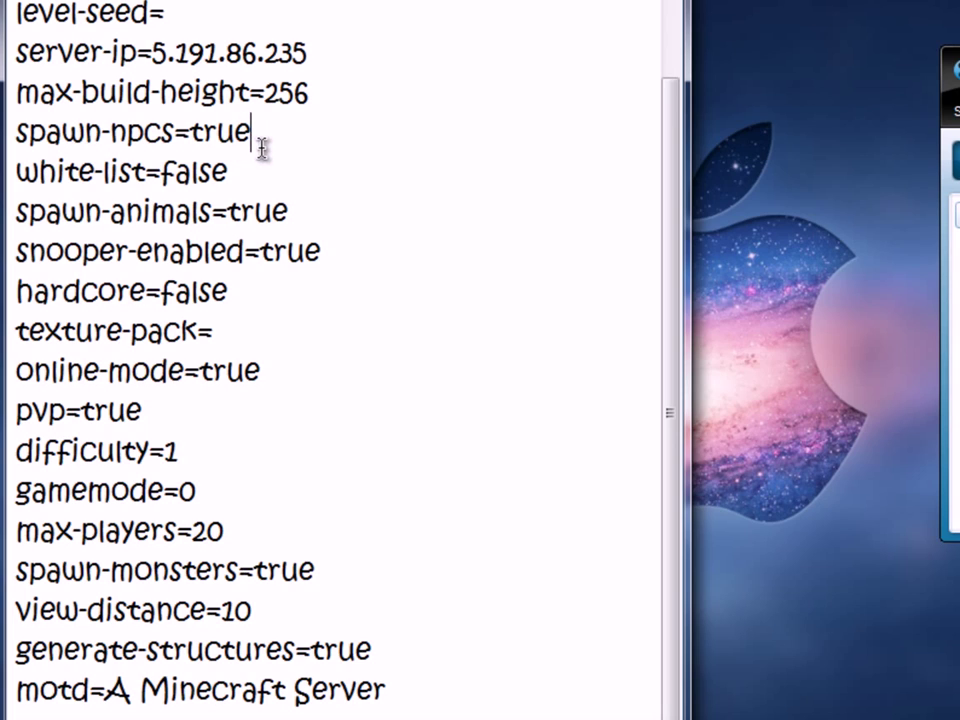
{"action": "left_click", "coordinate": [238, 172]}
{"action": "mouse_move", "coordinate": [238, 172]}
{"action": "left_mouse_down"}
{"action": "mouse_move", "coordinate": [162, 172]}
{"action": "mouse_move", "coordinate": [230, 172]}
{"action": "left_mouse_up"}
{"action": "left_click", "coordinate": [297, 207]}
{"action": "left_click", "coordinate": [333, 253]}
{"action": "left_click_drag", "start_coordinate": [40, 254], "coordinate": [242, 313]}
{"action": "left_click", "coordinate": [348, 252]}
{"action": "left_click", "coordinate": [246, 290]}
{"action": "left_click", "coordinate": [236, 335]}
Step: Change the online-mode value from true to false
{"action": "left_click", "coordinate": [268, 370]}
{"action": "double_click", "coordinate": [268, 372]}
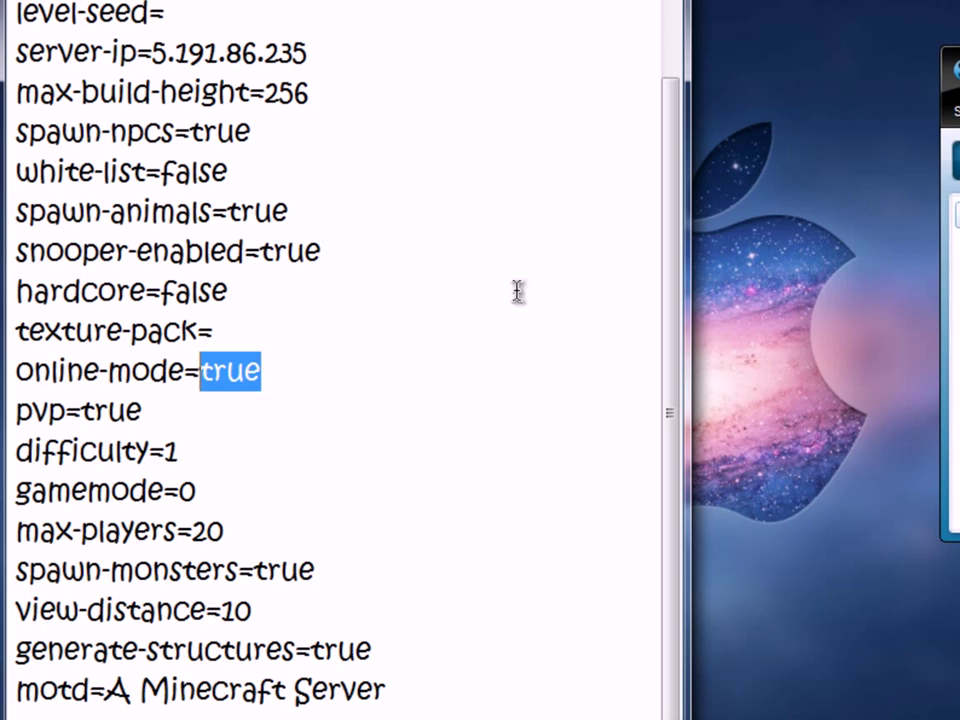
{"action": "type", "text": "false"}
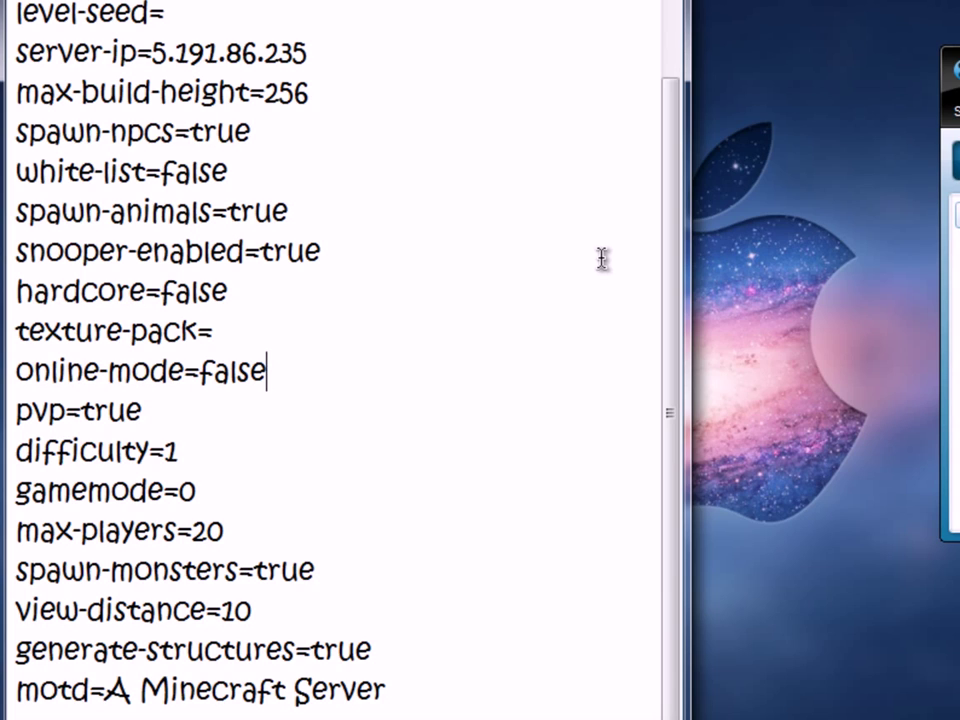
{"action": "left_click_drag", "start_coordinate": [270, 372], "coordinate": [203, 372]}
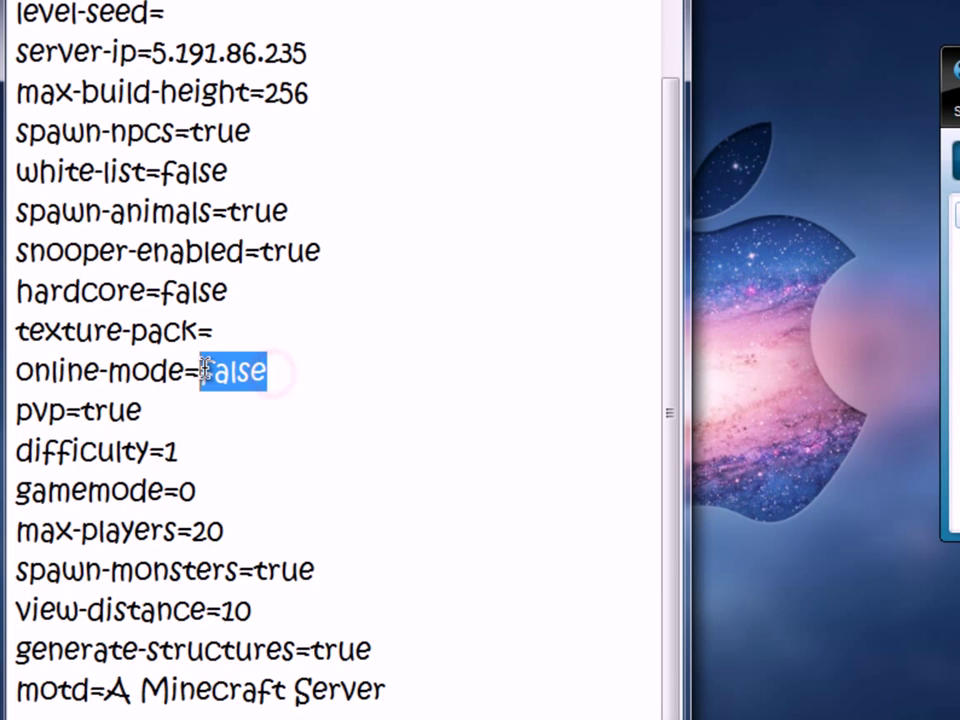
{"action": "left_click", "coordinate": [279, 371]}
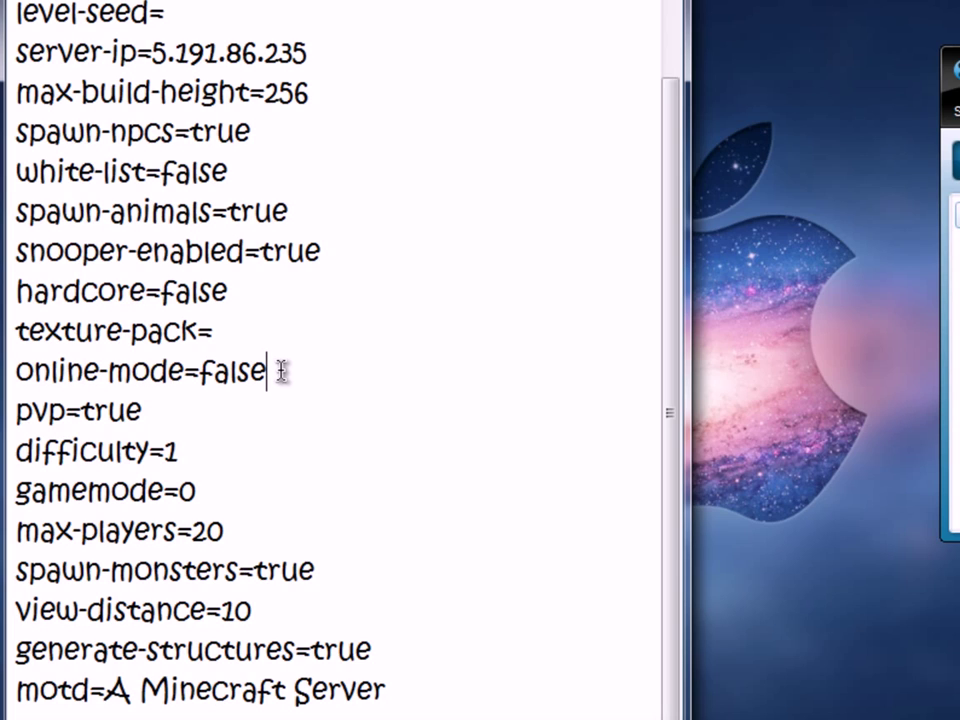
Step: Review the pvp true, difficulty and gamemode 0 settings
{"action": "left_click", "coordinate": [111, 409]}
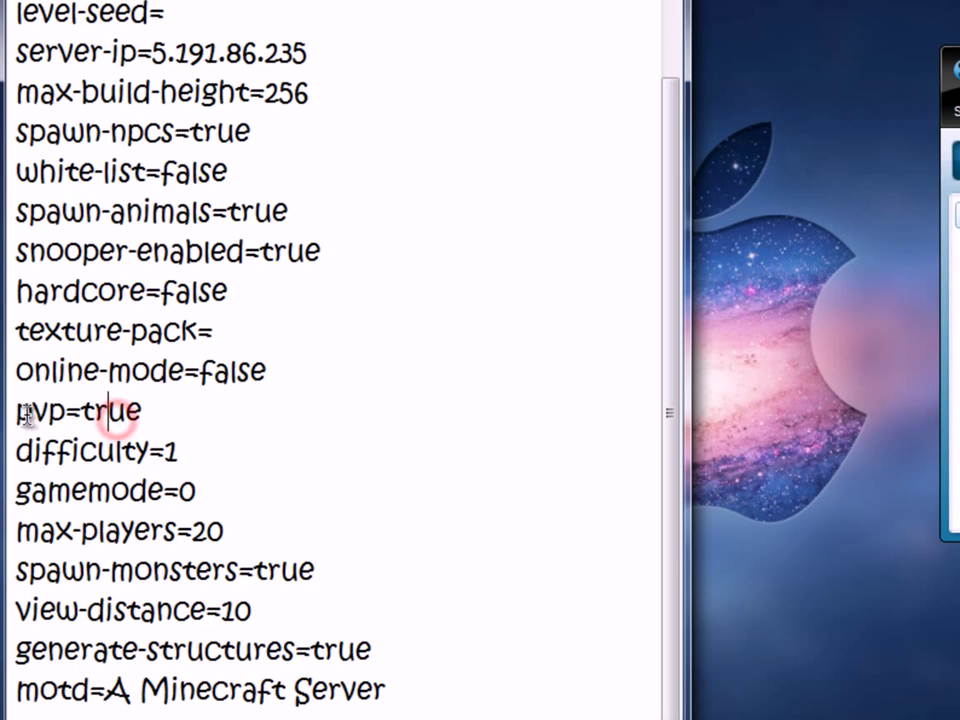
{"action": "left_click_drag", "start_coordinate": [144, 411], "coordinate": [76, 411]}
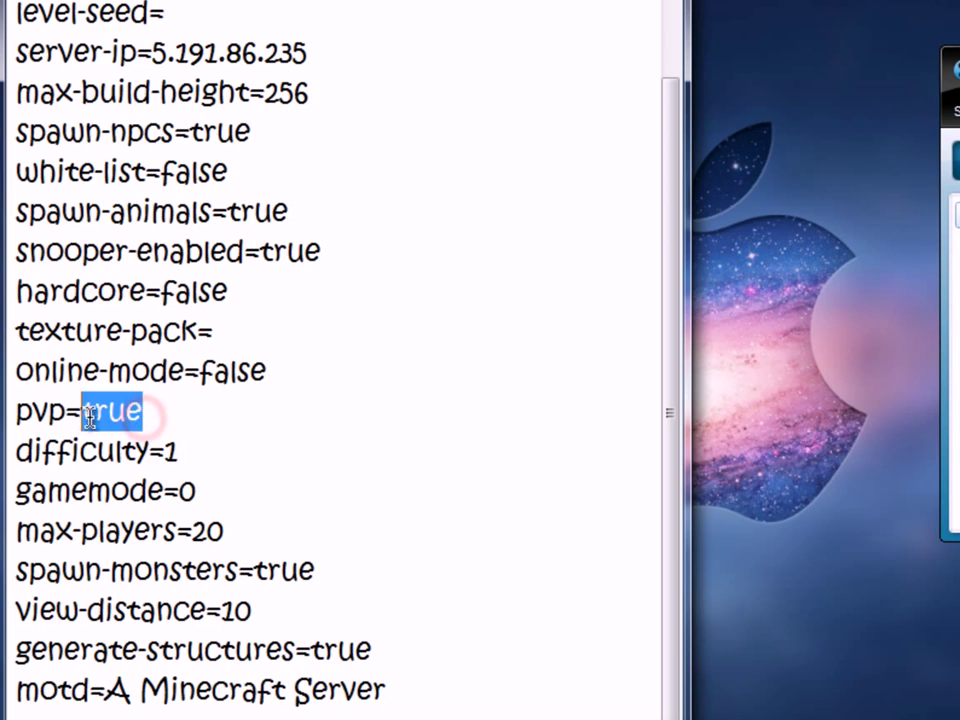
{"action": "left_click", "coordinate": [187, 428]}
{"action": "left_click", "coordinate": [199, 452]}
{"action": "left_click", "coordinate": [188, 483]}
{"action": "left_click", "coordinate": [203, 489]}
{"action": "double_click", "coordinate": [190, 490]}
{"action": "left_click", "coordinate": [203, 490]}
{"action": "triple_click", "coordinate": [203, 490]}
{"action": "left_click", "coordinate": [209, 491]}
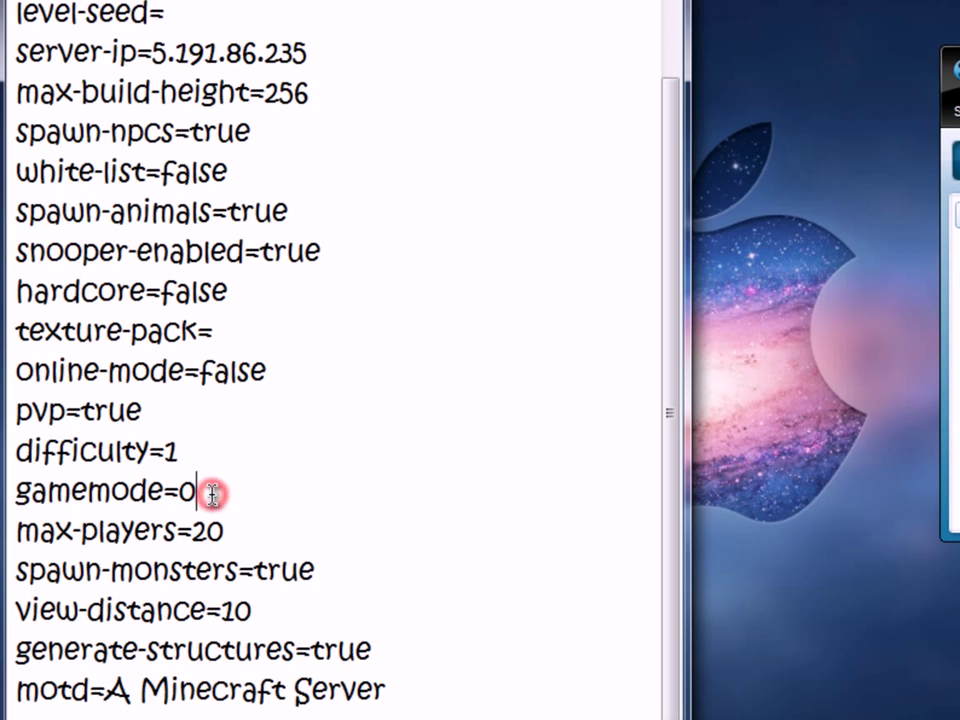
Step: Set max-players to 10, then review spawn-monsters, view-distance and generate-structures
{"action": "double_click", "coordinate": [228, 528]}
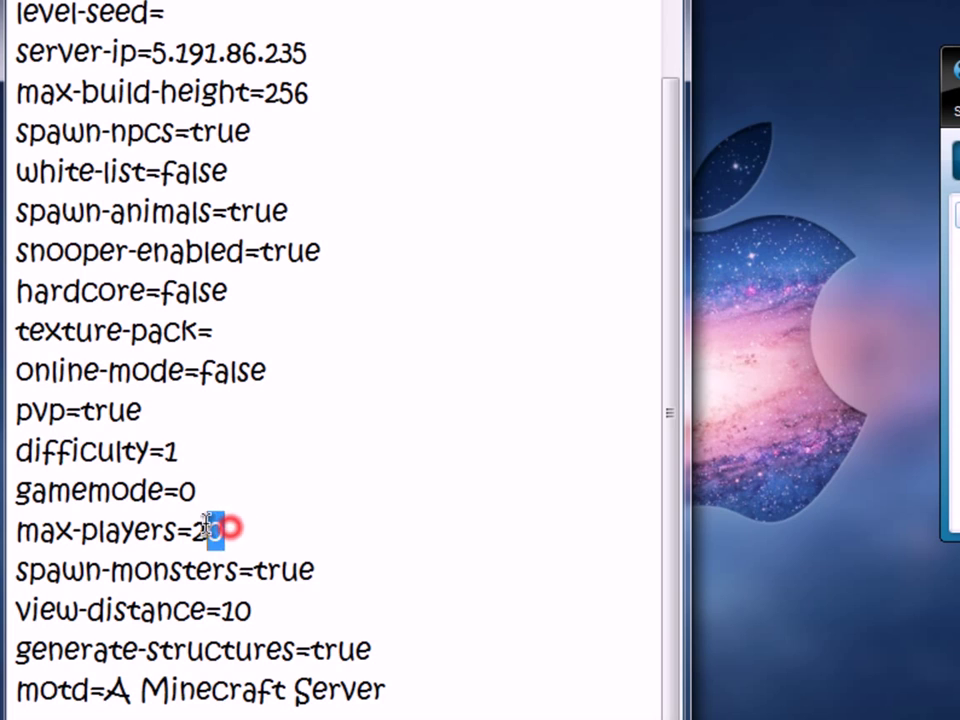
{"action": "type", "text": "10"}
{"action": "left_click", "coordinate": [316, 569]}
{"action": "left_click", "coordinate": [250, 609]}
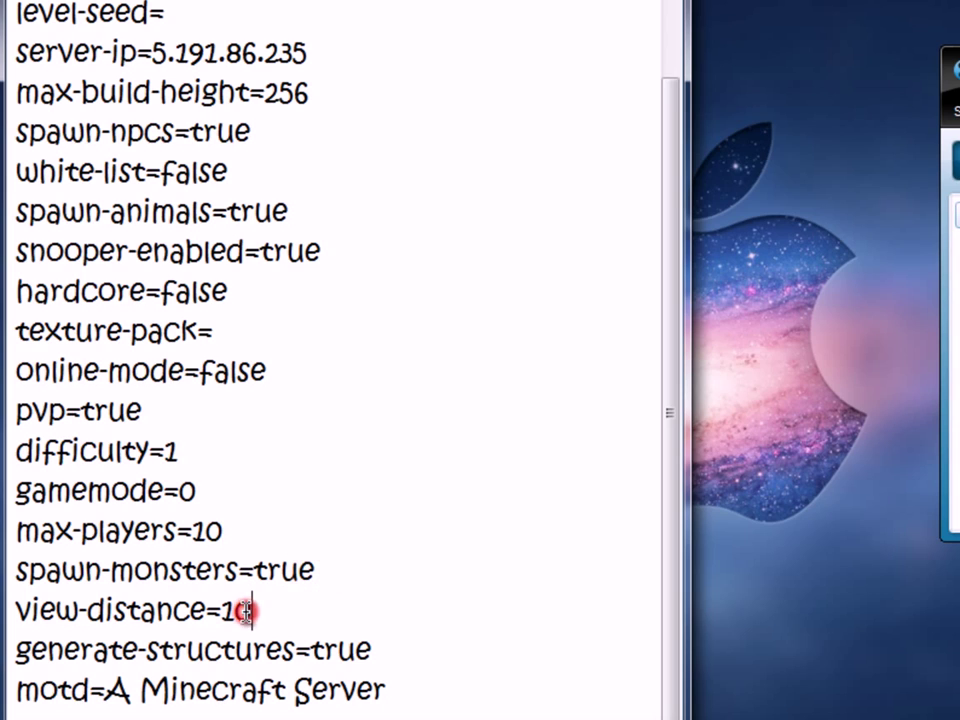
{"action": "left_click", "coordinate": [259, 658]}
Step: Replace the motd A Minecraft Server with This is a test server
{"action": "left_click", "coordinate": [211, 698]}
{"action": "left_click_drag", "start_coordinate": [396, 693], "coordinate": [106, 691]}
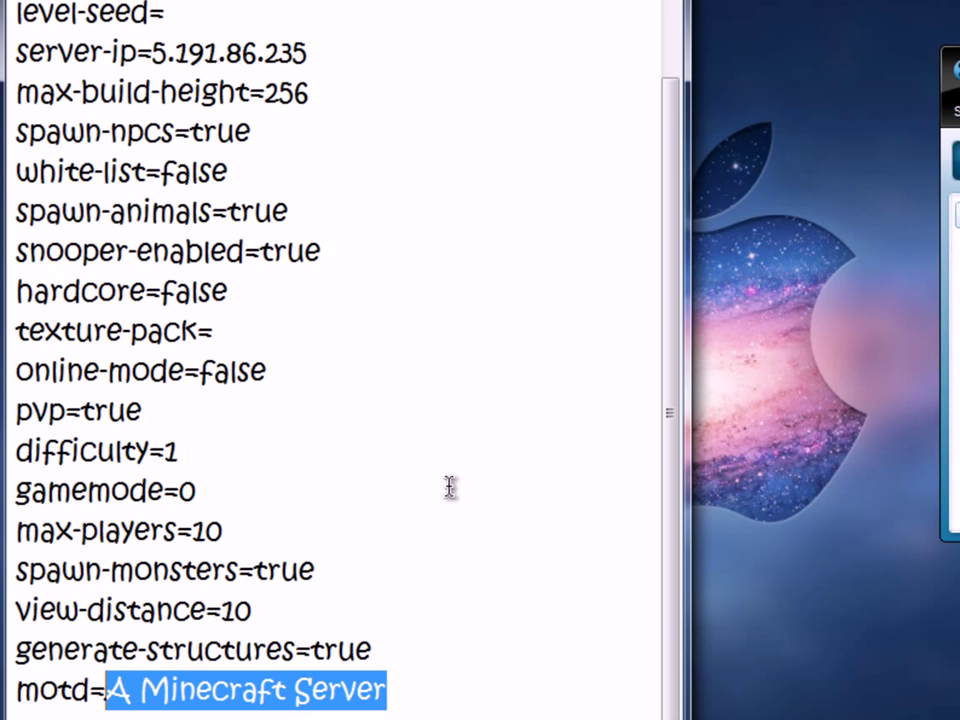
{"action": "type", "text": "This is a t"}
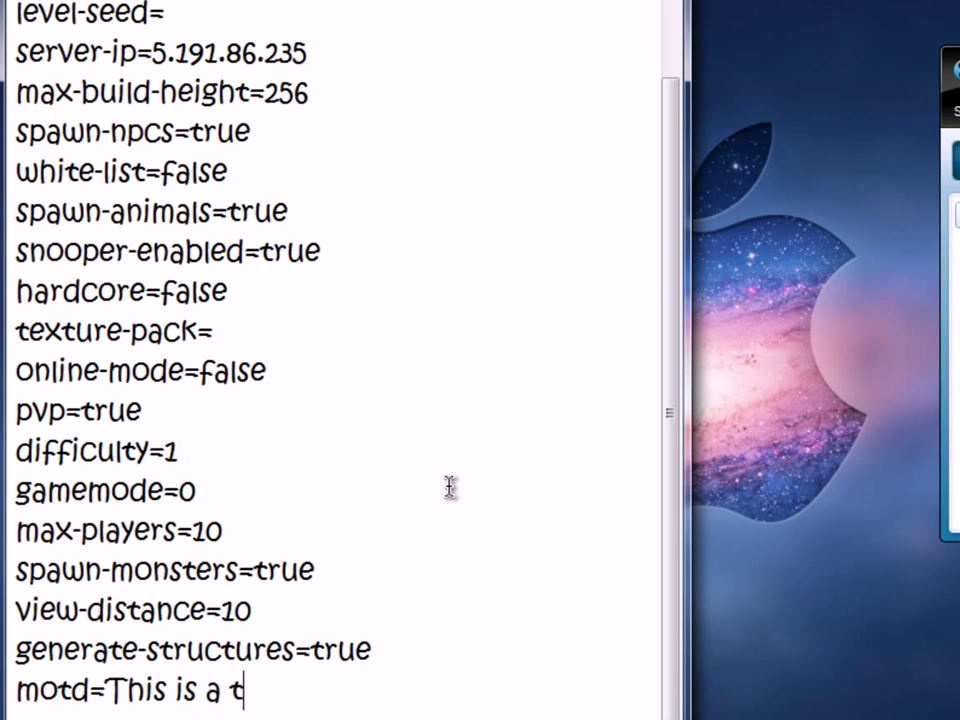
{"action": "type", "text": "est server"}
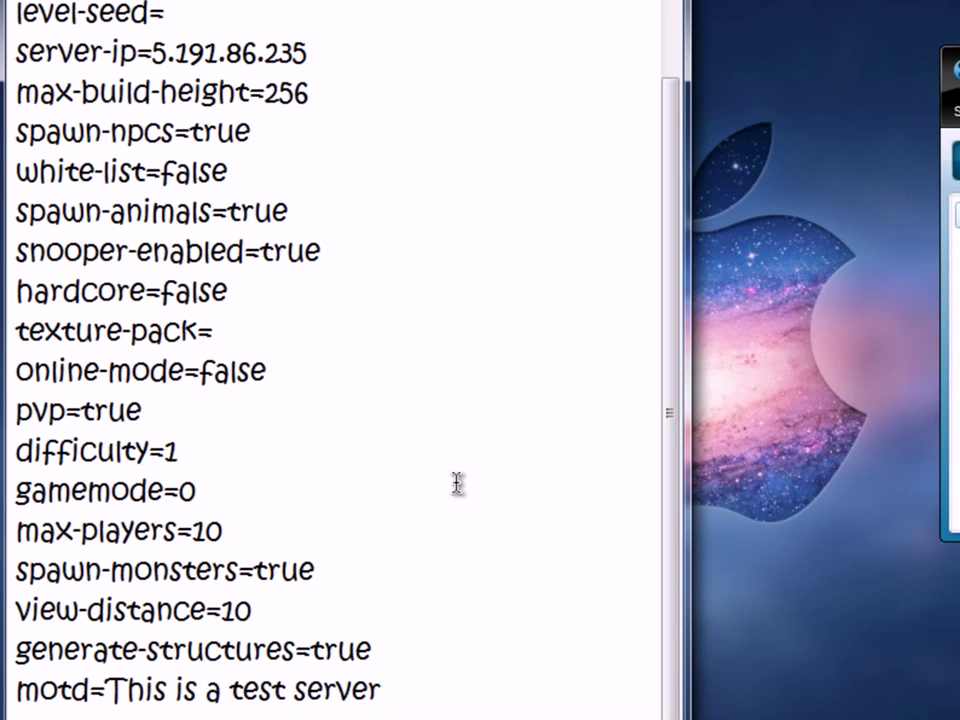
{"action": "left_click_drag", "start_coordinate": [675, 332], "coordinate": [668, 5]}
{"action": "left_click_drag", "start_coordinate": [242, 63], "coordinate": [242, 50]}
{"action": "left_click", "coordinate": [491, 360]}
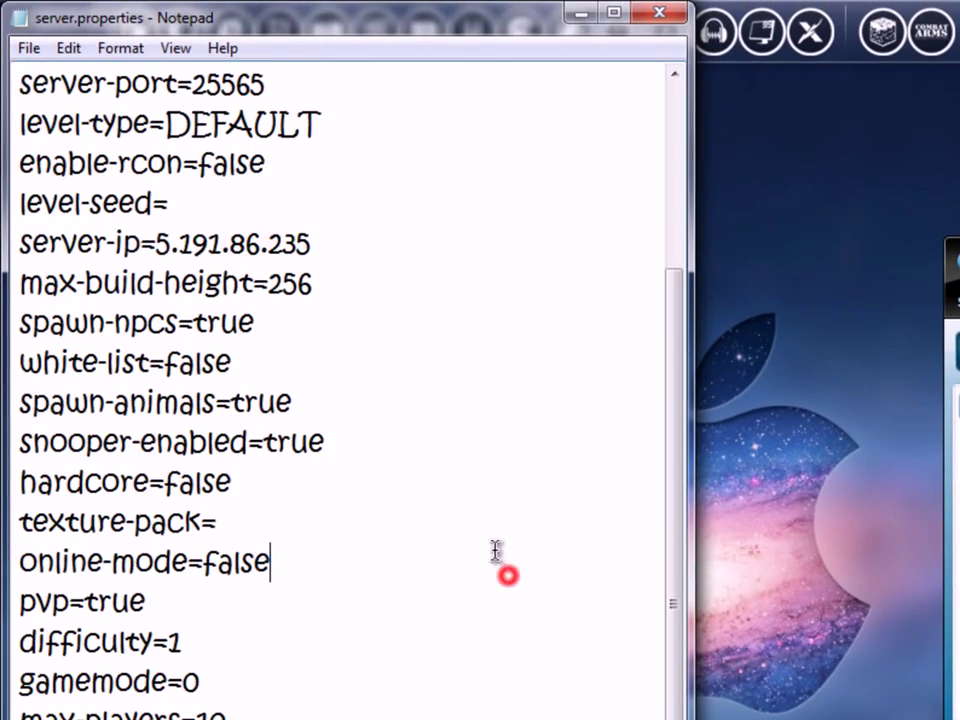
Step: Save the edited server.properties and close Notepad
{"action": "left_click", "coordinate": [29, 48]}
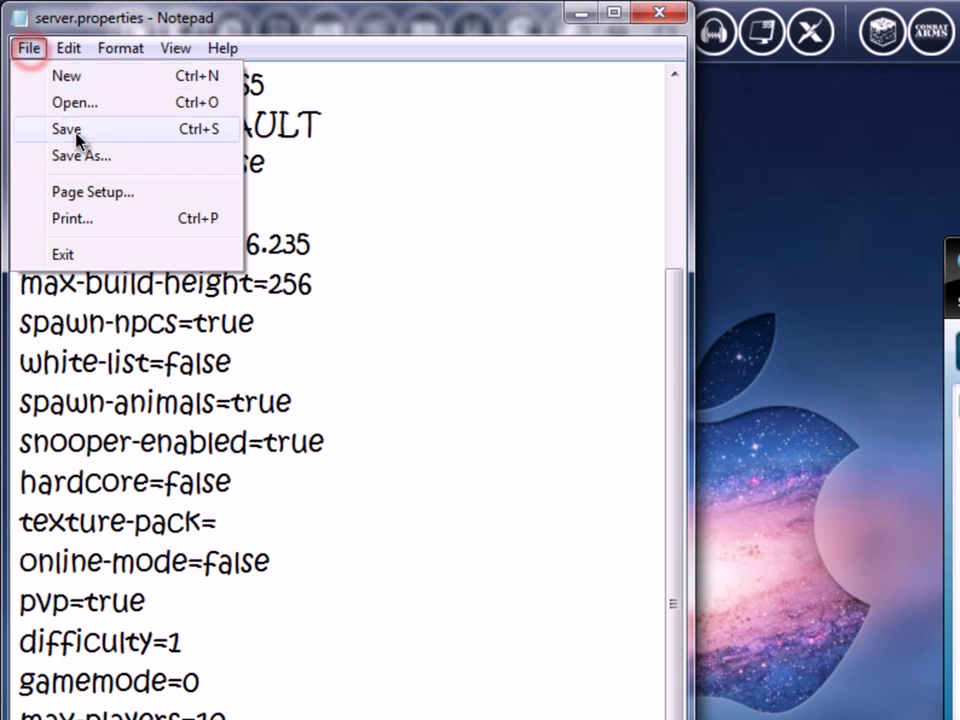
{"action": "left_click", "coordinate": [78, 136]}
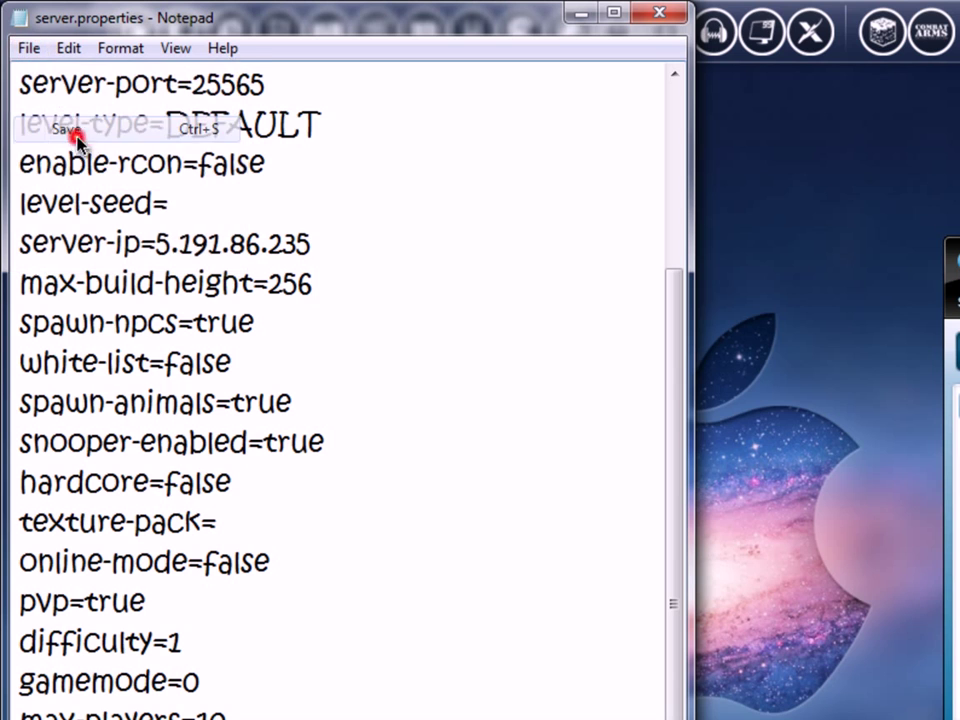
{"action": "left_click", "coordinate": [660, 17]}
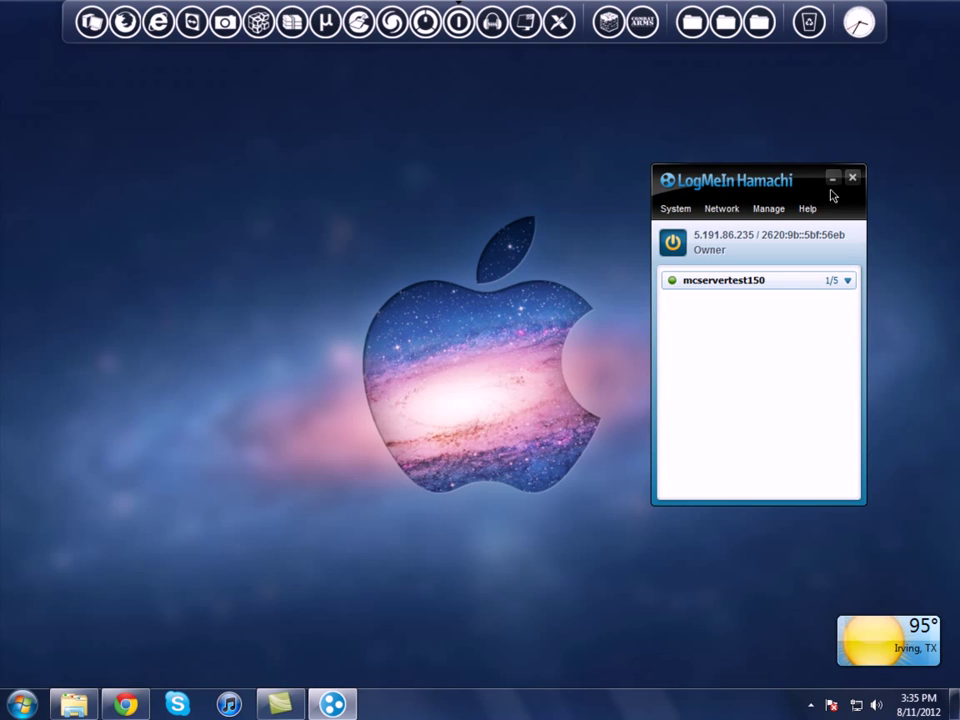
Step: Minimize Hamachi, restore the Server folder and select startserver.bat
{"action": "left_click", "coordinate": [832, 179]}
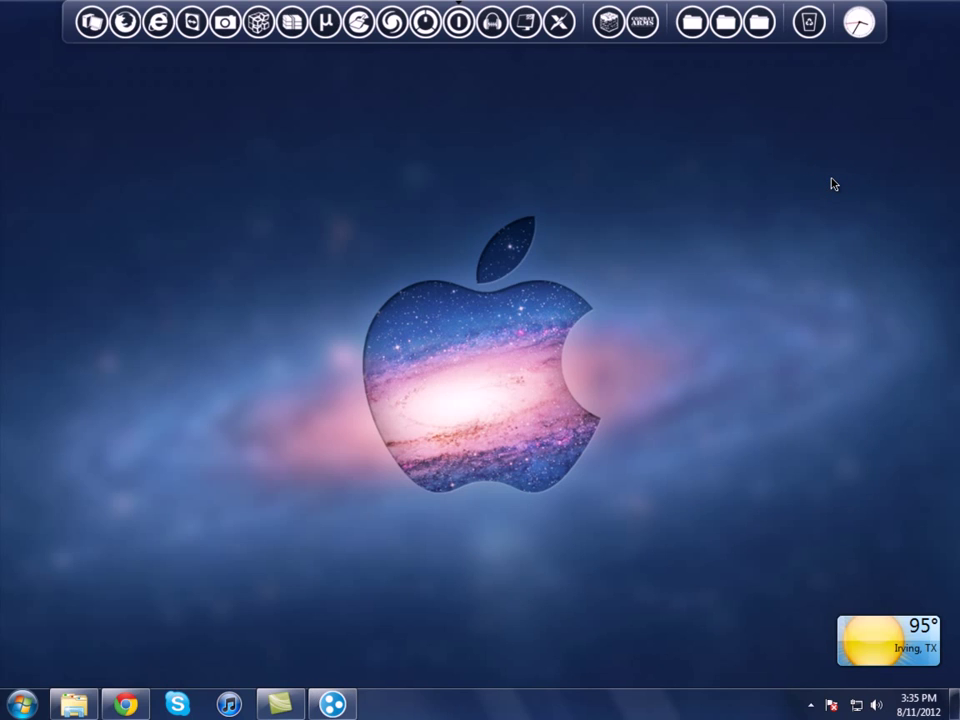
{"action": "left_click", "coordinate": [724, 580]}
{"action": "left_click", "coordinate": [75, 703]}
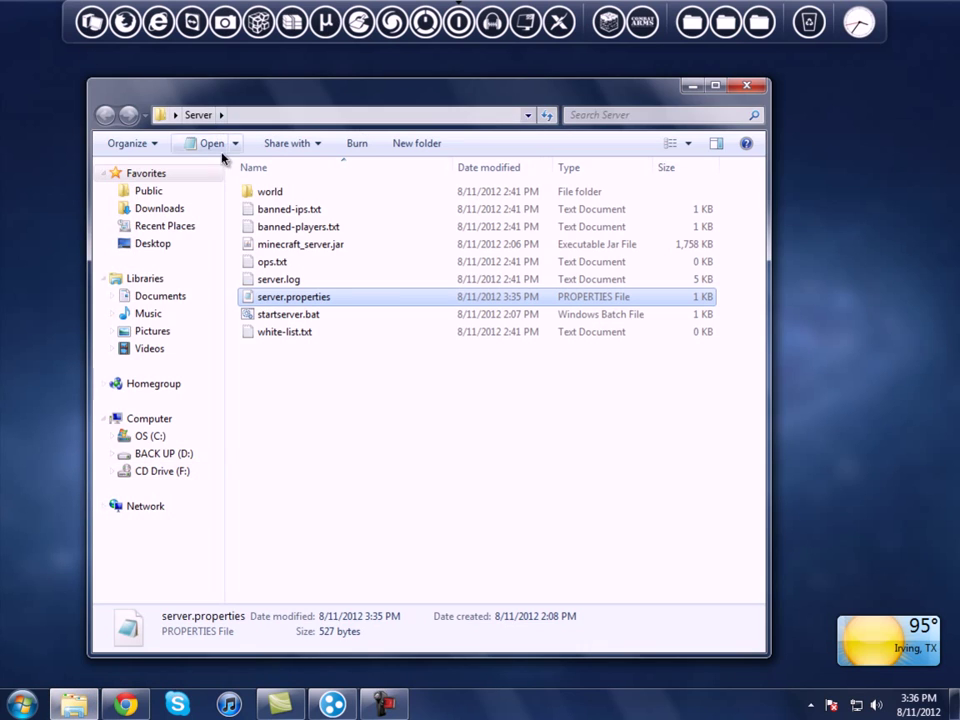
{"action": "left_click", "coordinate": [290, 314]}
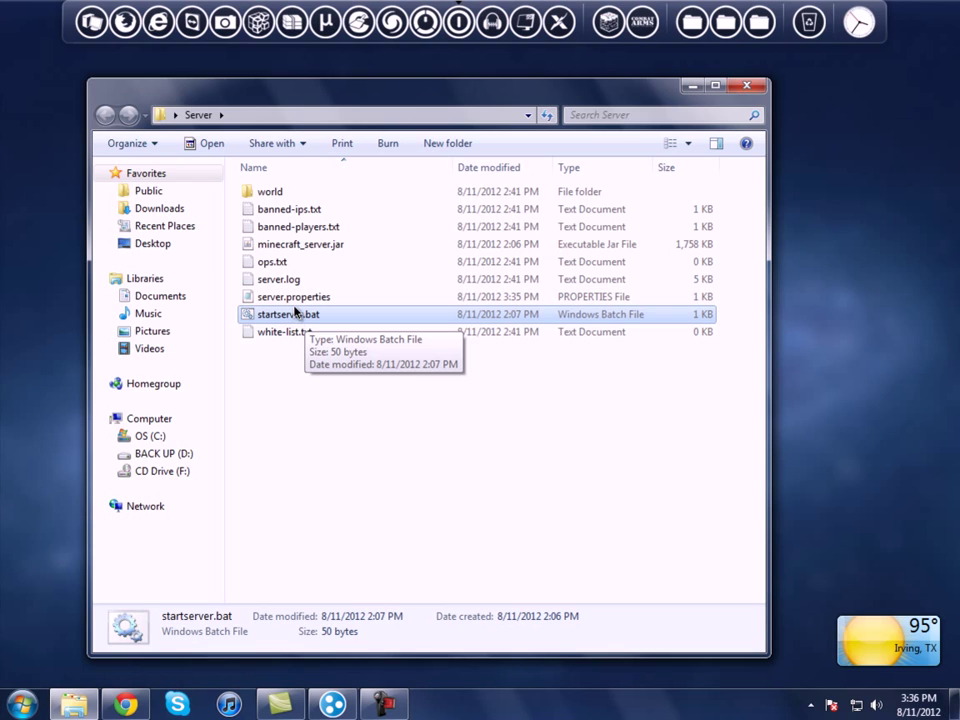
{"action": "left_click", "coordinate": [333, 704]}
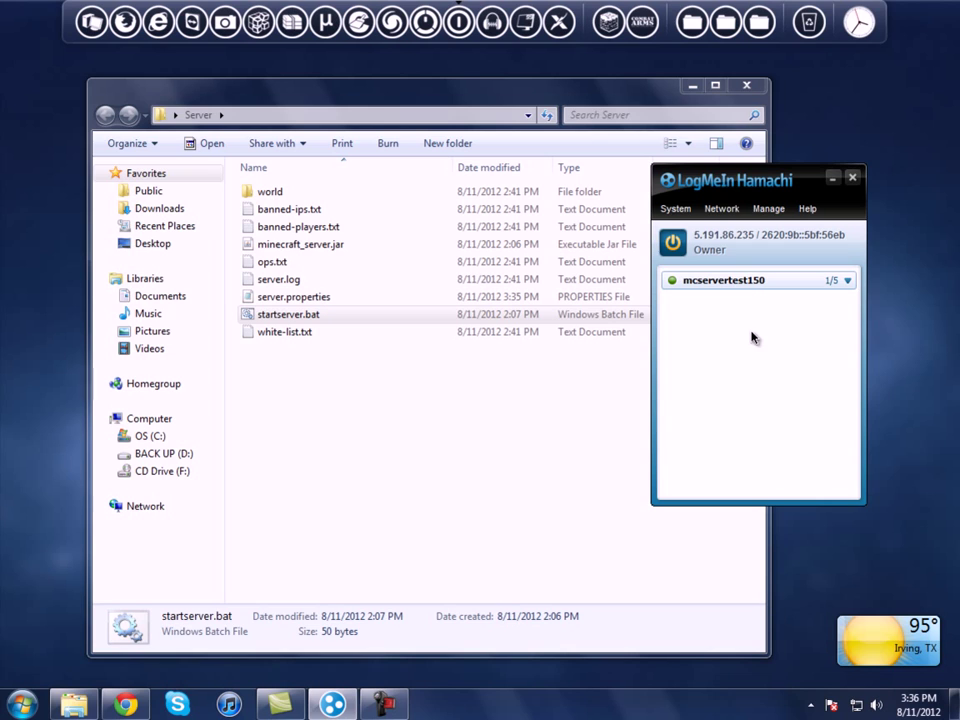
{"action": "left_click", "coordinate": [831, 179]}
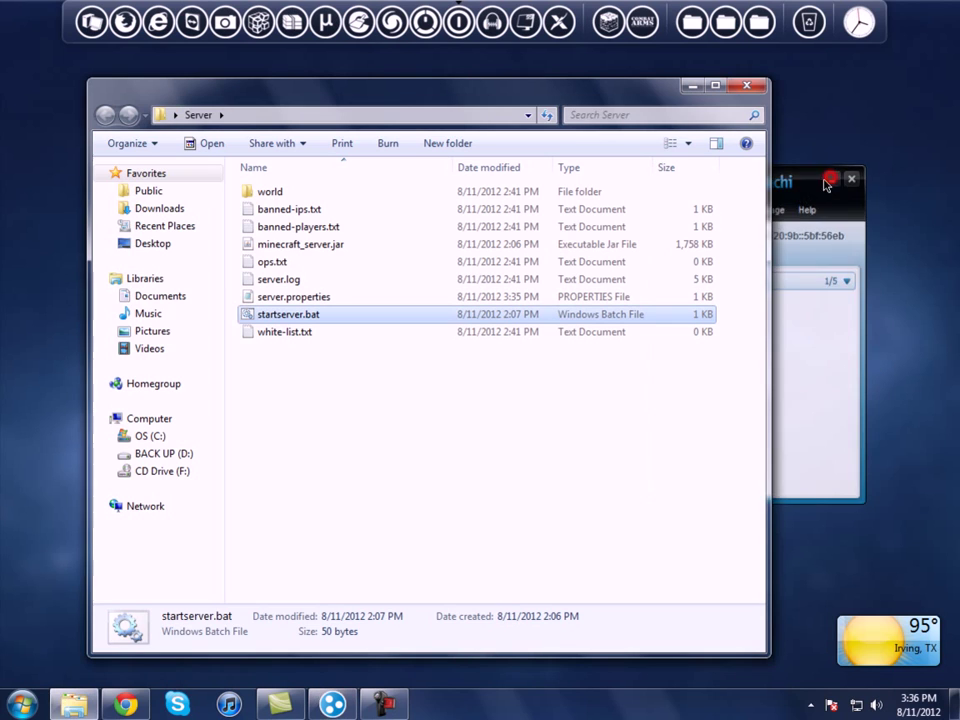
{"action": "double_click", "coordinate": [310, 318]}
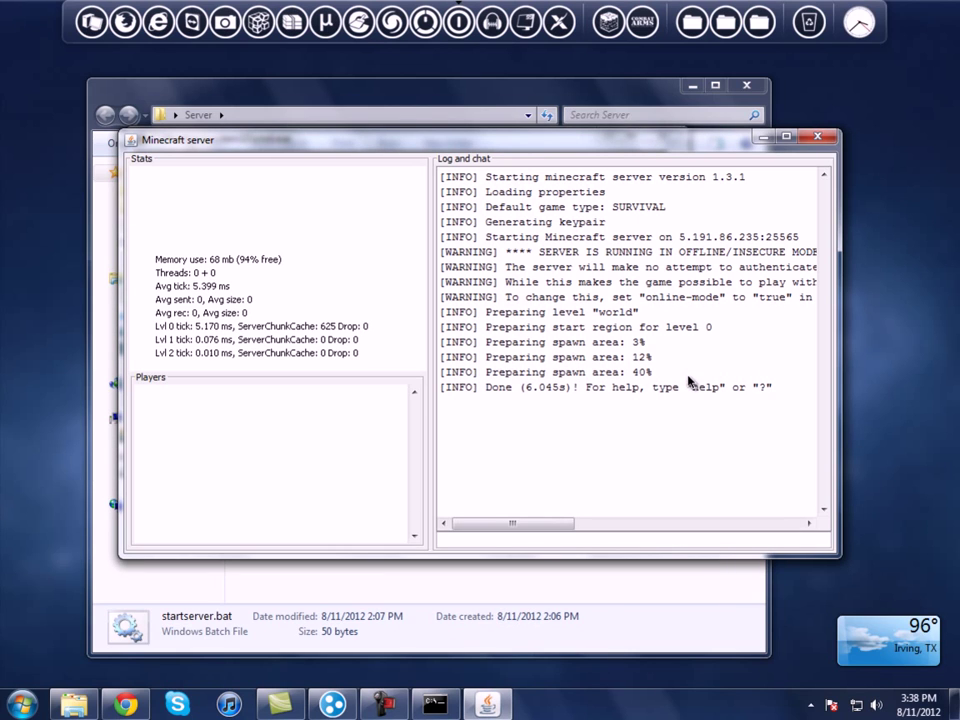
{"action": "left_click", "coordinate": [763, 136]}
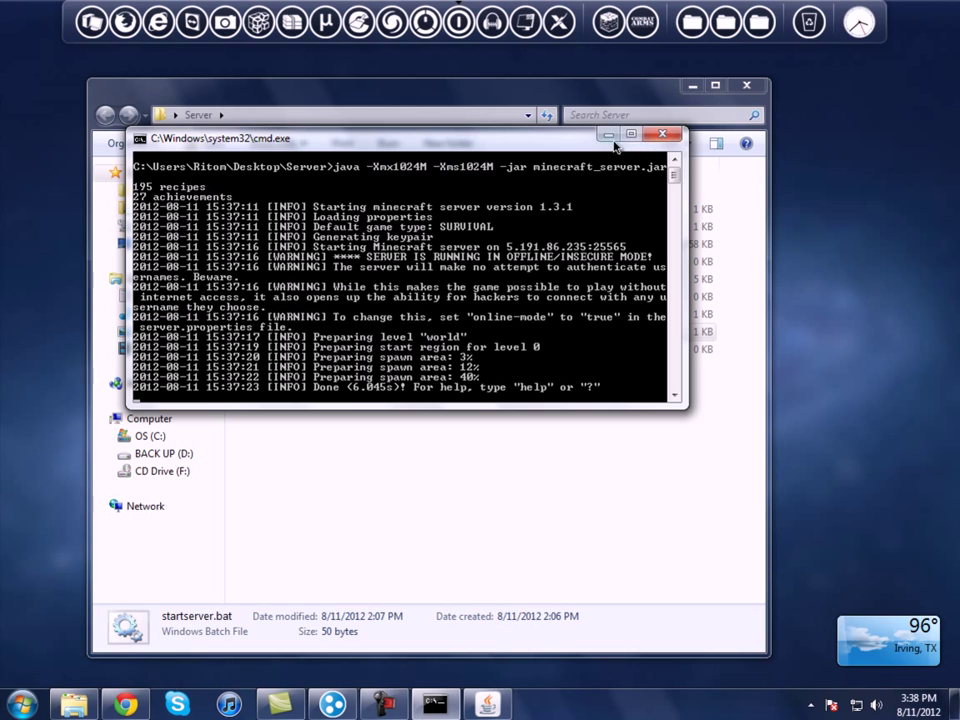
{"action": "left_click", "coordinate": [604, 135]}
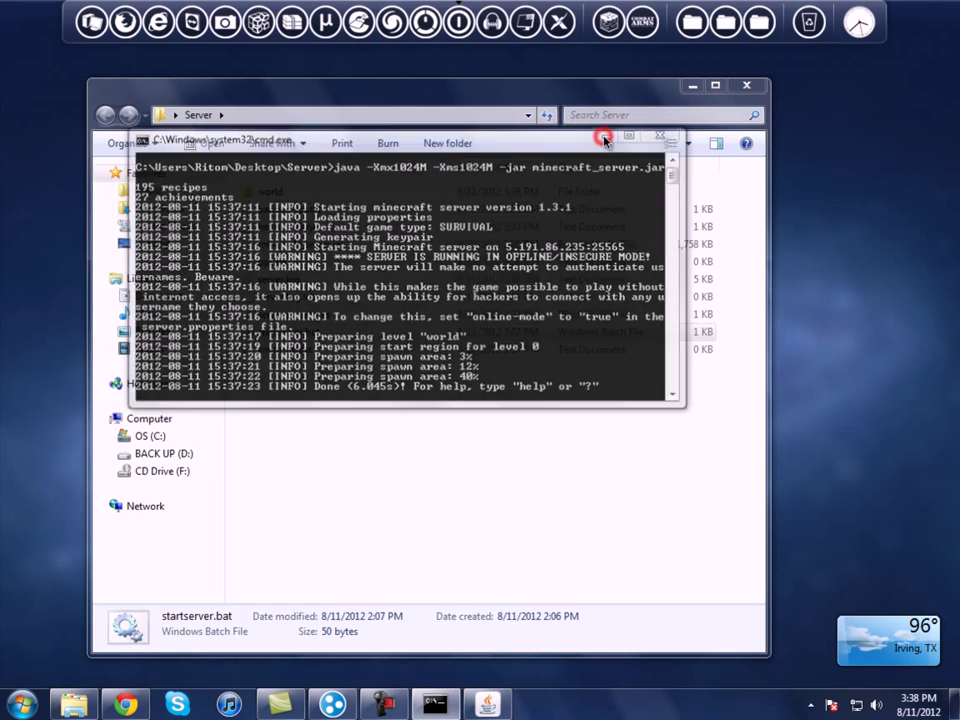
{"action": "left_click", "coordinate": [745, 88]}
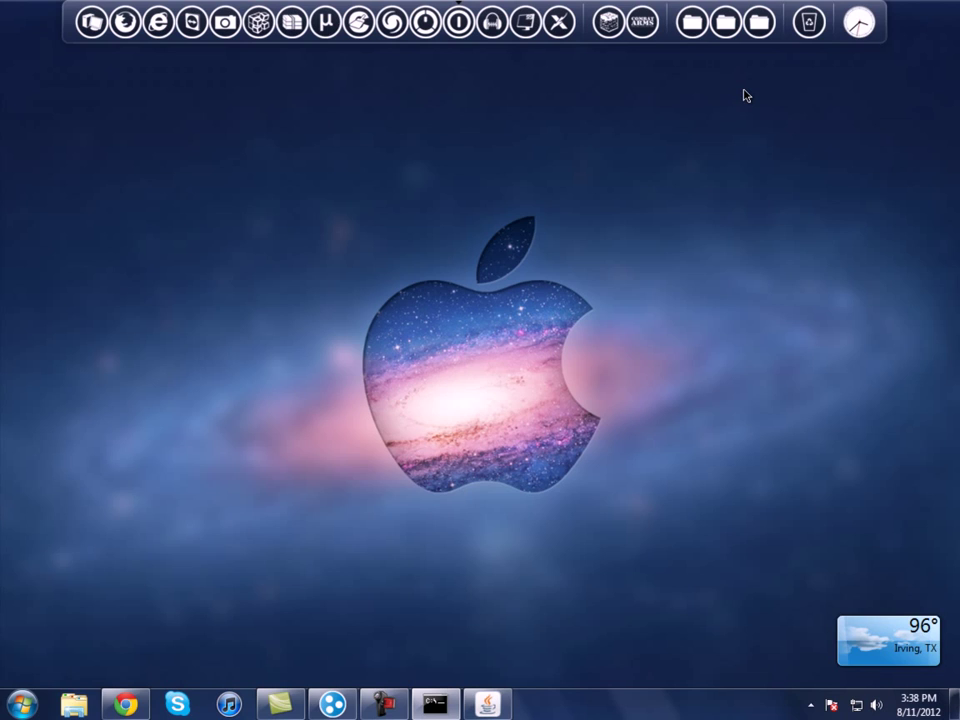
Step: Launch and log into Minecraft 1.3.1, reaching the Play Multiplayer server list
{"action": "left_click", "coordinate": [608, 24]}
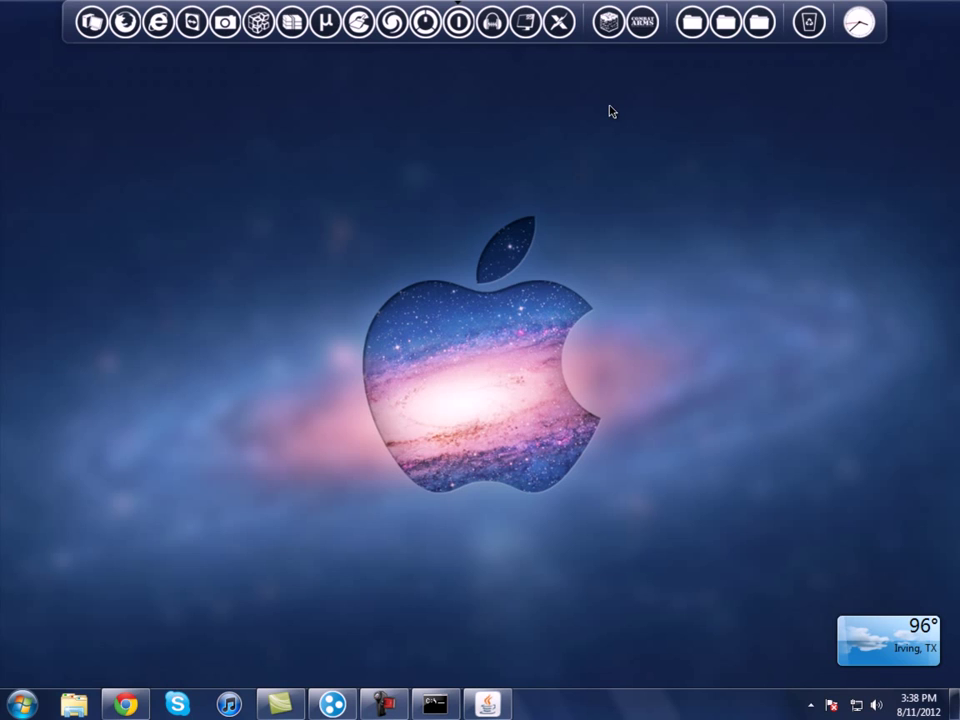
{"action": "left_click", "coordinate": [617, 525]}
{"action": "left_click", "coordinate": [561, 401]}
{"action": "left_click", "coordinate": [424, 369]}
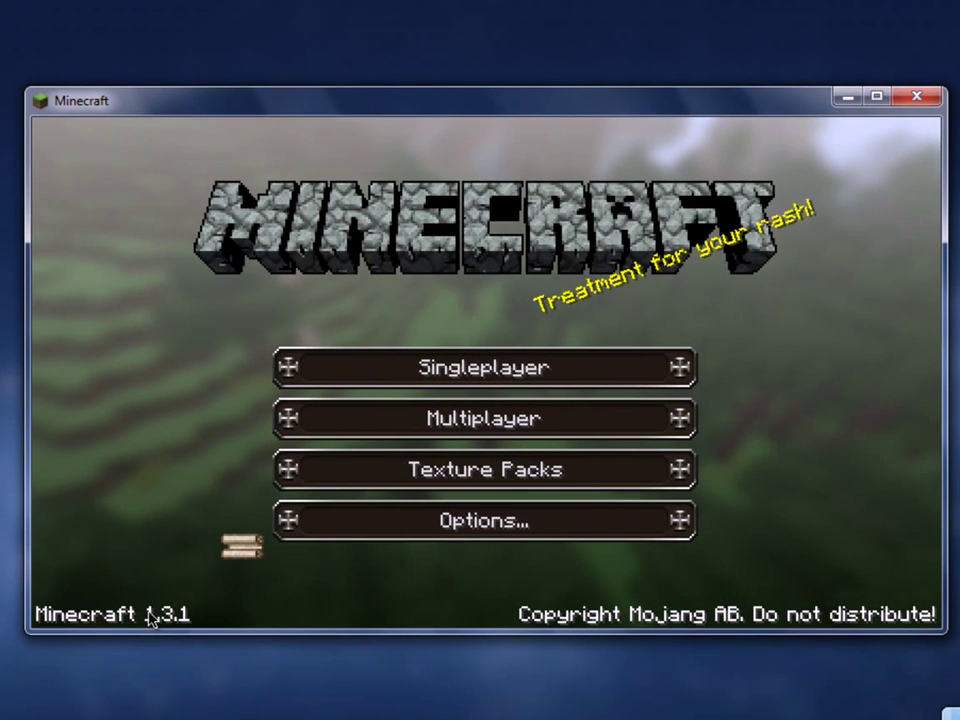
{"action": "left_click", "coordinate": [328, 427]}
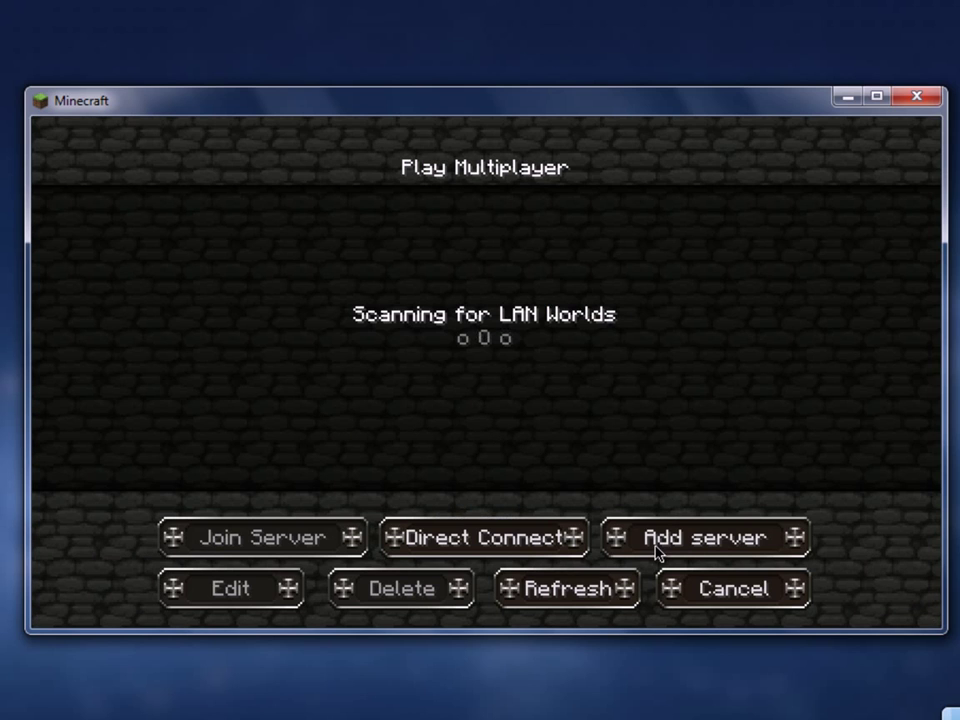
Step: Add a server entry named Youtube Test and move to its empty Server Address field
{"action": "left_click", "coordinate": [655, 547]}
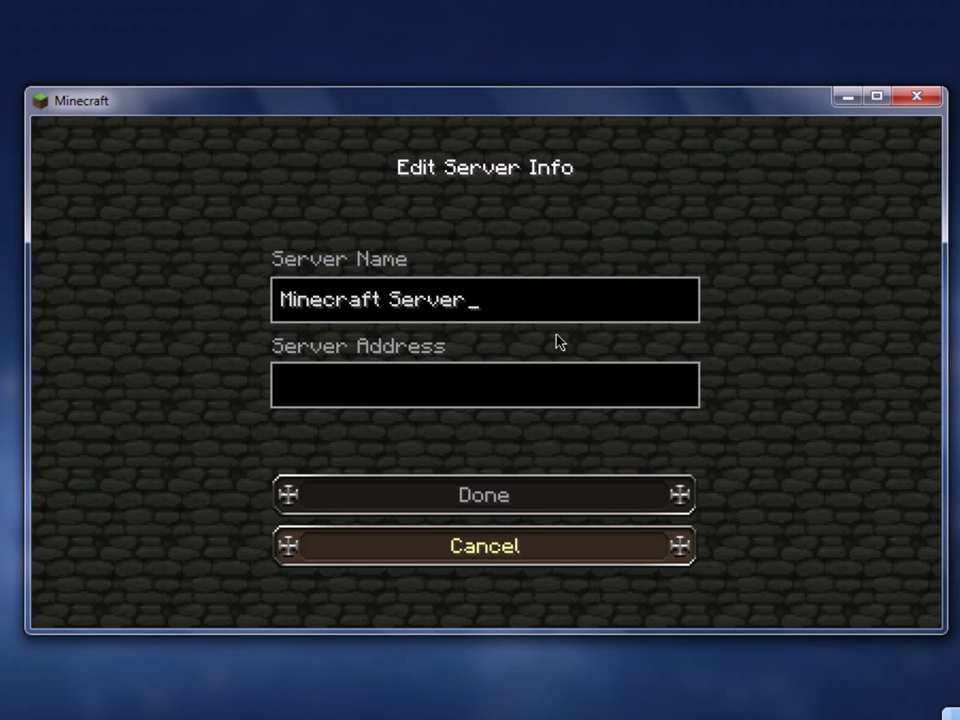
{"action": "key", "text": "BackSpace"}
{"action": "key", "text": "BackSpace"}
{"action": "key", "text": "BackSpace"}
{"action": "key", "text": "BackSpace"}
{"action": "key", "text": "BackSpace"}
{"action": "key", "text": "BackSpace"}
{"action": "key", "text": "BackSpace"}
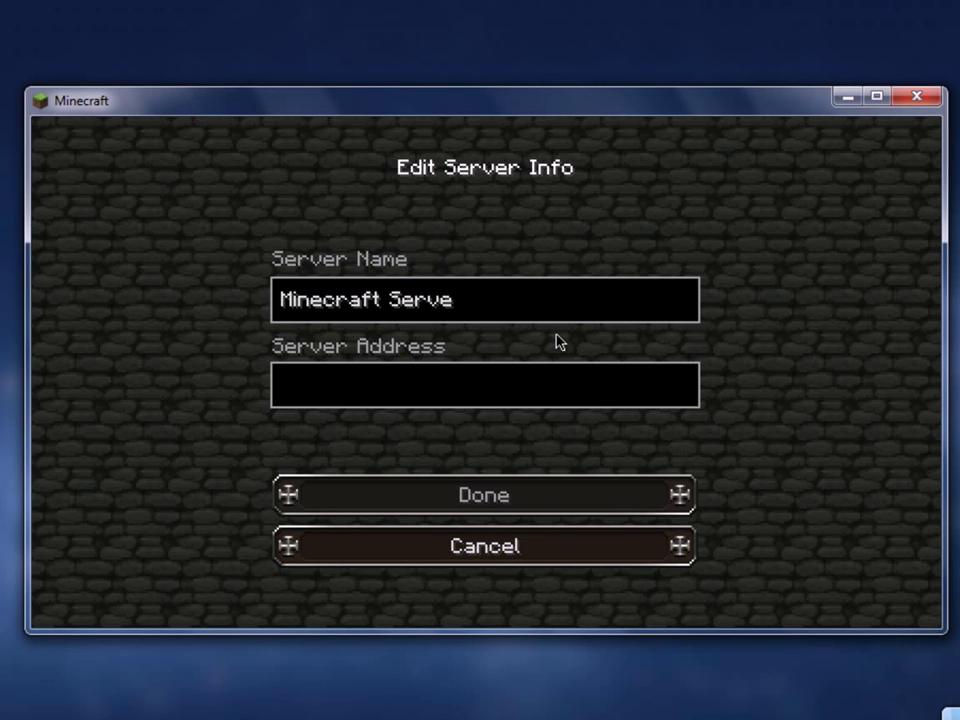
{"action": "key", "text": "BackSpace"}
{"action": "key", "text": "BackSpace"}
{"action": "key", "text": "BackSpace"}
{"action": "key", "text": "BackSpace"}
{"action": "key", "text": "BackSpace"}
{"action": "type", "text": "You"}
{"action": "key", "text": "BackSpace"}
{"action": "key", "text": "BackSpace"}
{"action": "key", "text": "BackSpace"}
{"action": "key", "text": "BackSpace"}
{"action": "key", "text": "BackSpace"}
{"action": "key", "text": "BackSpace"}
{"action": "key", "text": "BackSpace"}
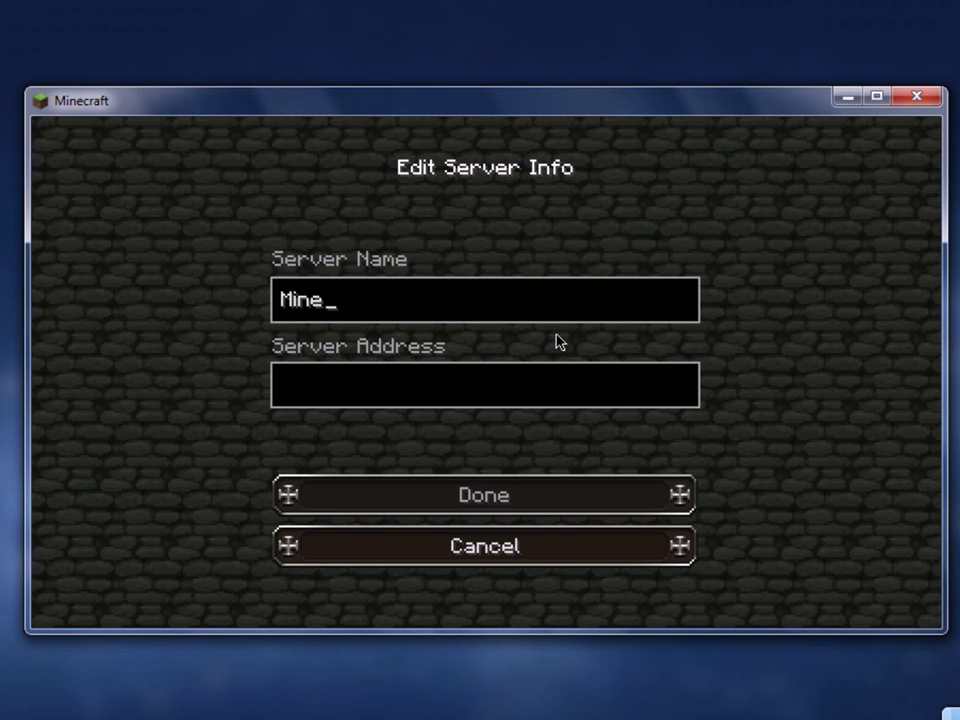
{"action": "type", "text": "Youtub"}
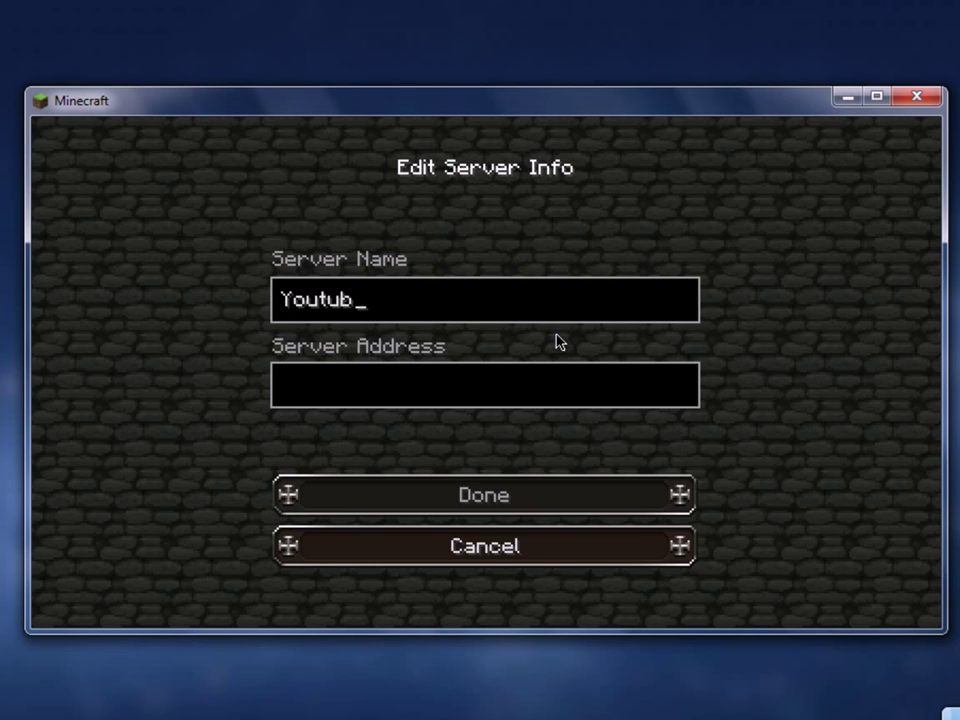
{"action": "type", "text": "e Test"}
{"action": "left_click", "coordinate": [425, 398]}
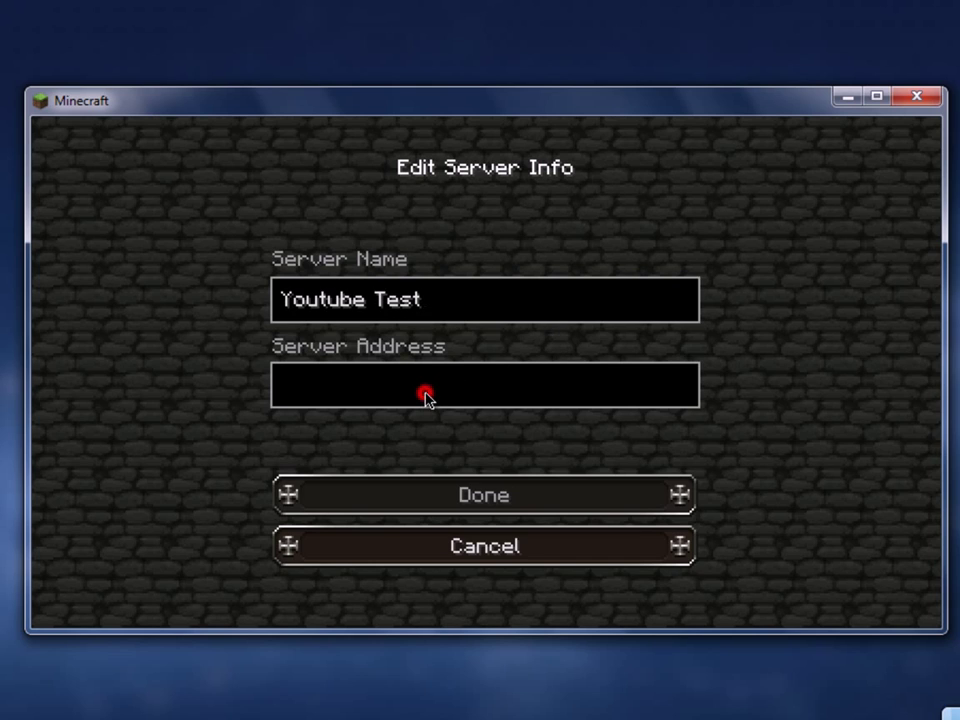
{"action": "left_click_drag", "start_coordinate": [461, 104], "coordinate": [356, 55]}
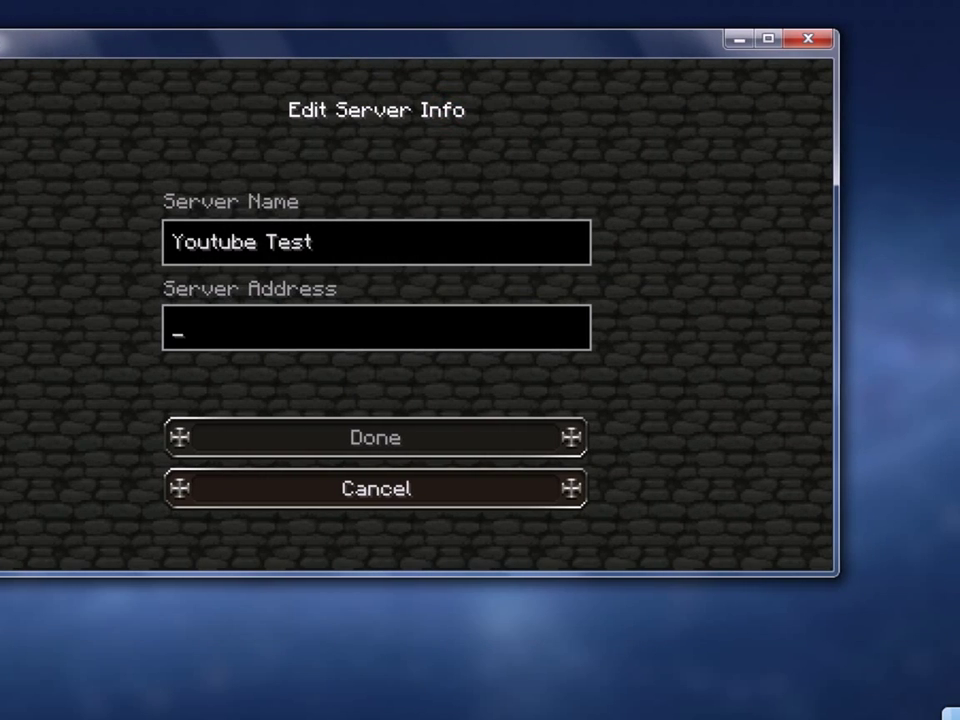
Step: Copy the host's IPv4 address from Hamachi
{"action": "key", "text": "alt+Tab"}
{"action": "right_click", "coordinate": [798, 228]}
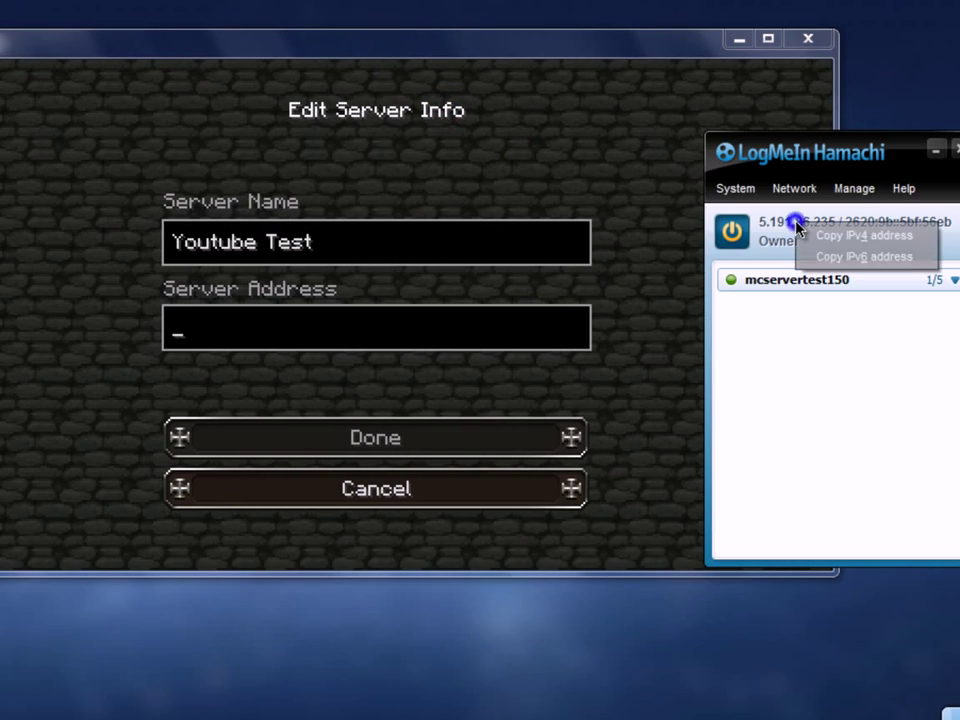
{"action": "left_click", "coordinate": [833, 235]}
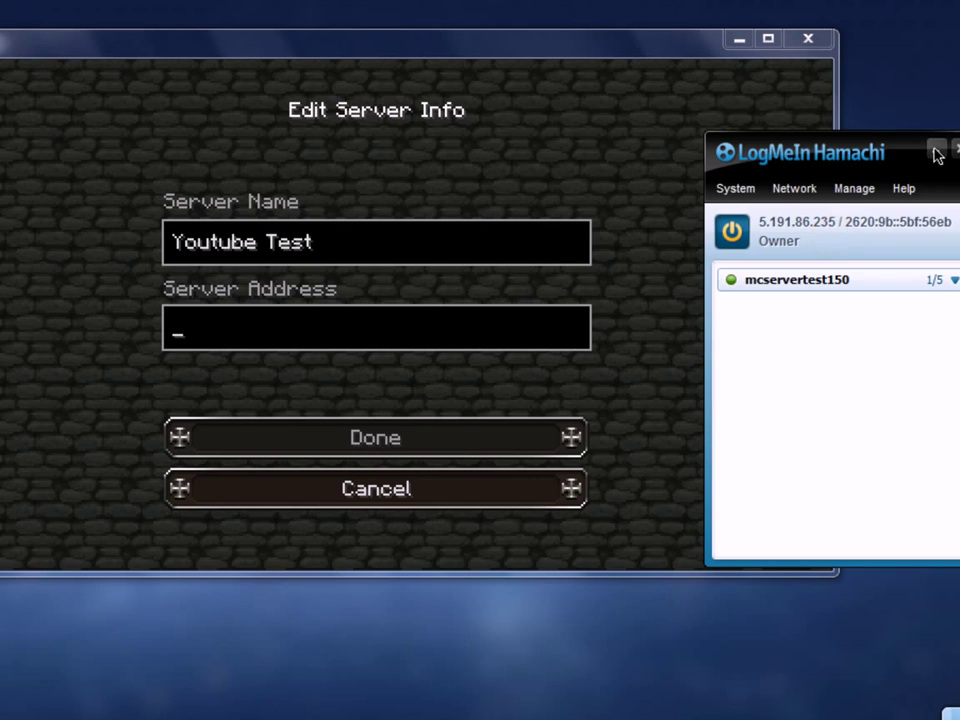
{"action": "left_click", "coordinate": [935, 149]}
Step: Set the server address to 5.191.86.235:25565 and save the Youtube Test entry
{"action": "left_click", "coordinate": [238, 331]}
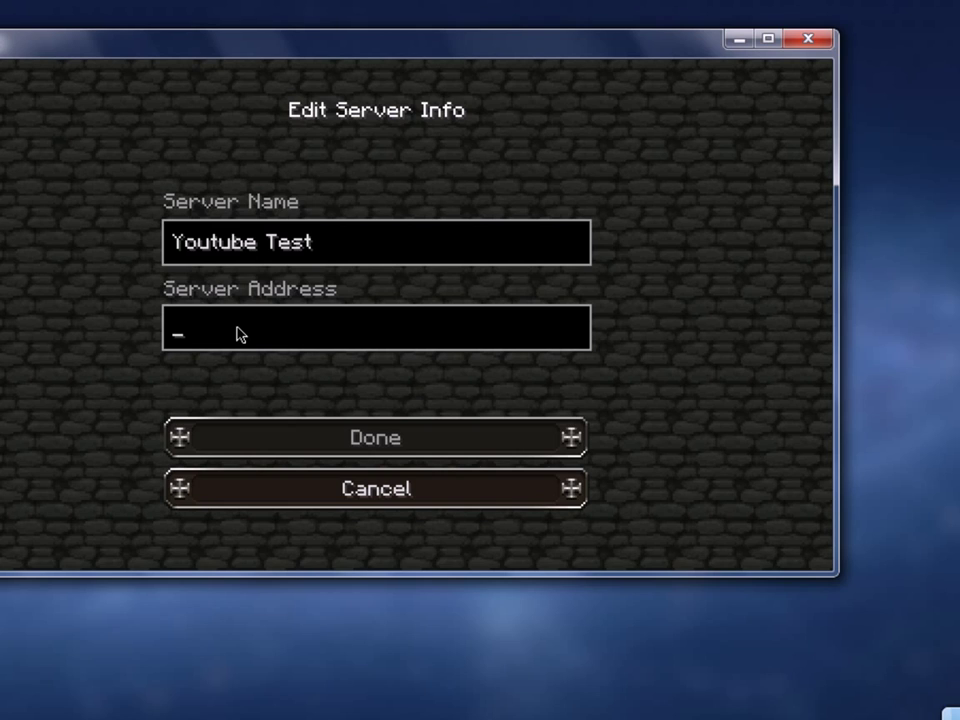
{"action": "key", "text": "ctrl+v"}
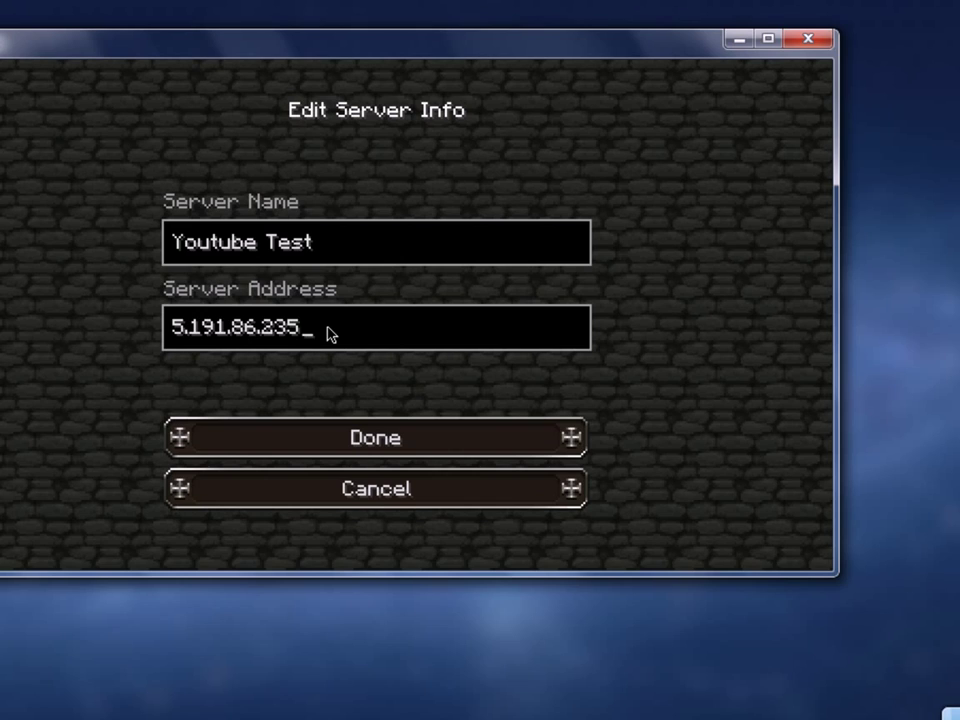
{"action": "type", "text": ":2555"}
{"action": "key", "text": "BackSpace"}
{"action": "type", "text": "65"}
{"action": "left_click", "coordinate": [388, 437]}
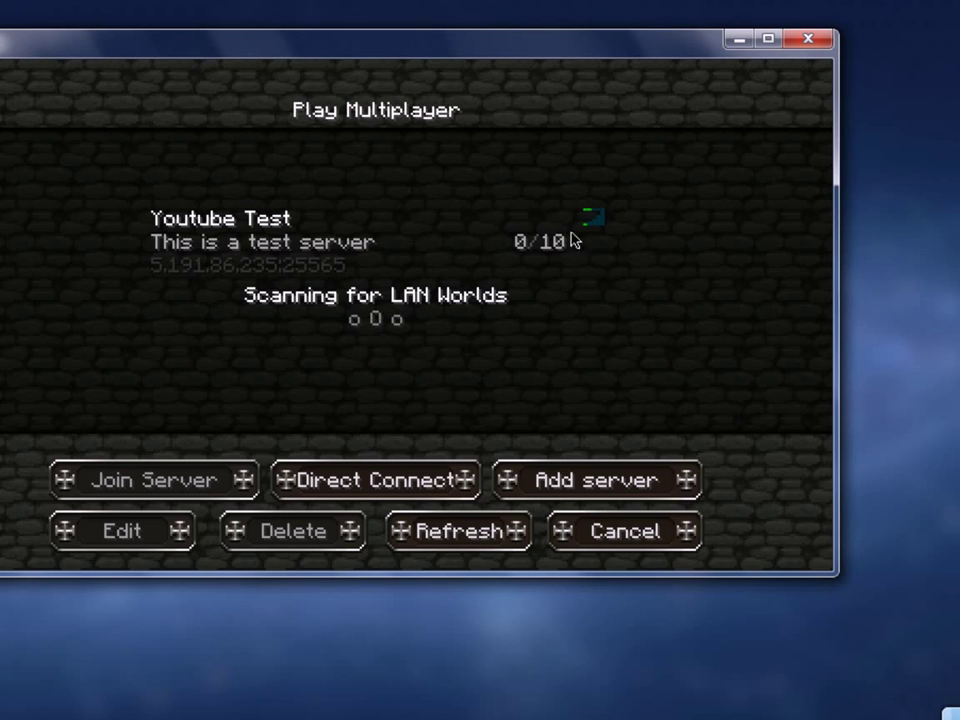
Step: Select Youtube Test, join it, and resume play in the jungle world
{"action": "mouse_move", "coordinate": [594, 230]}
{"action": "left_click", "coordinate": [288, 240]}
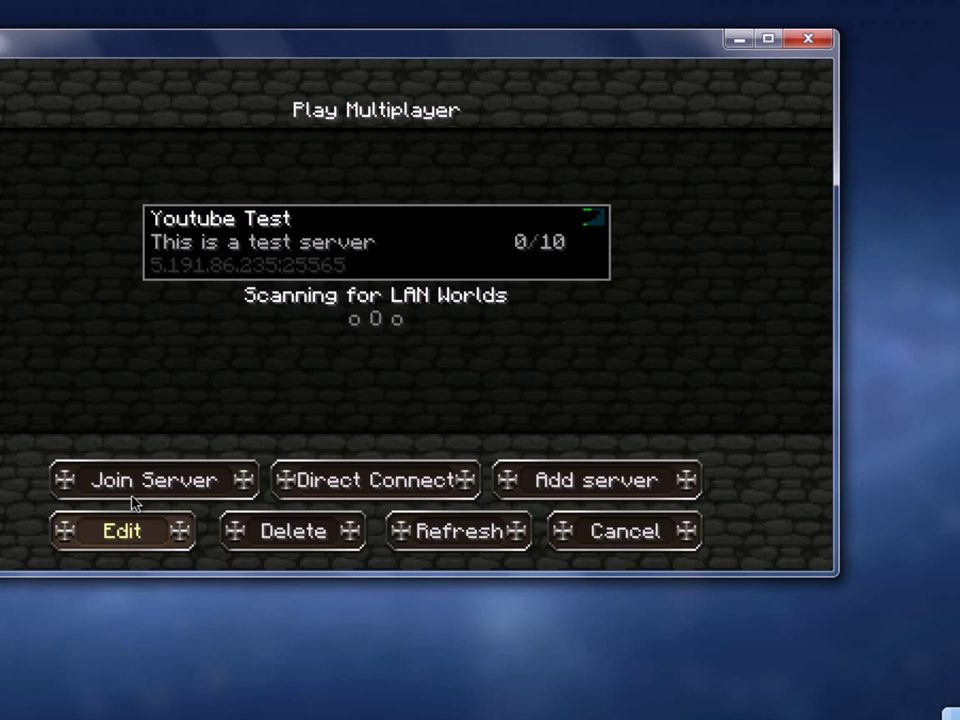
{"action": "left_click", "coordinate": [130, 492]}
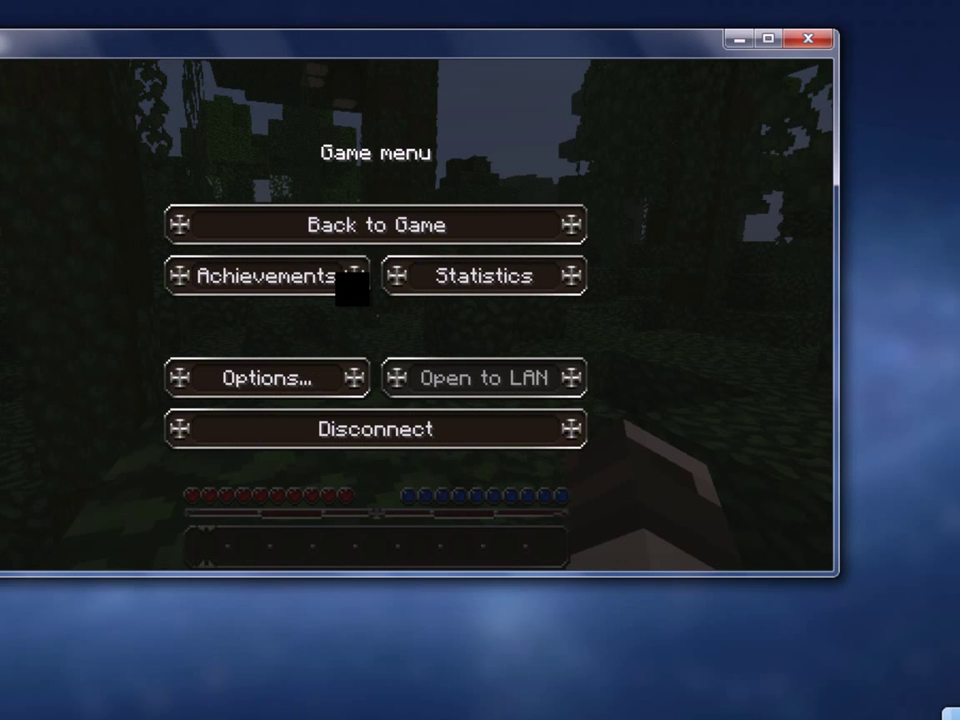
{"action": "left_click", "coordinate": [376, 224]}
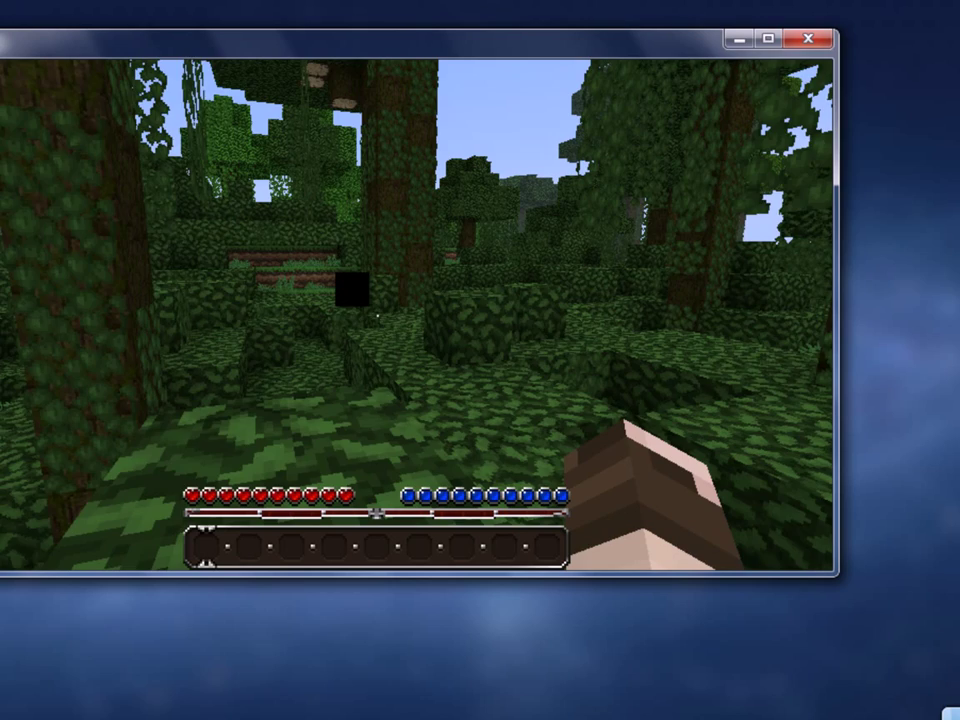
{"action": "mouse_move", "coordinate": [377, 315]}
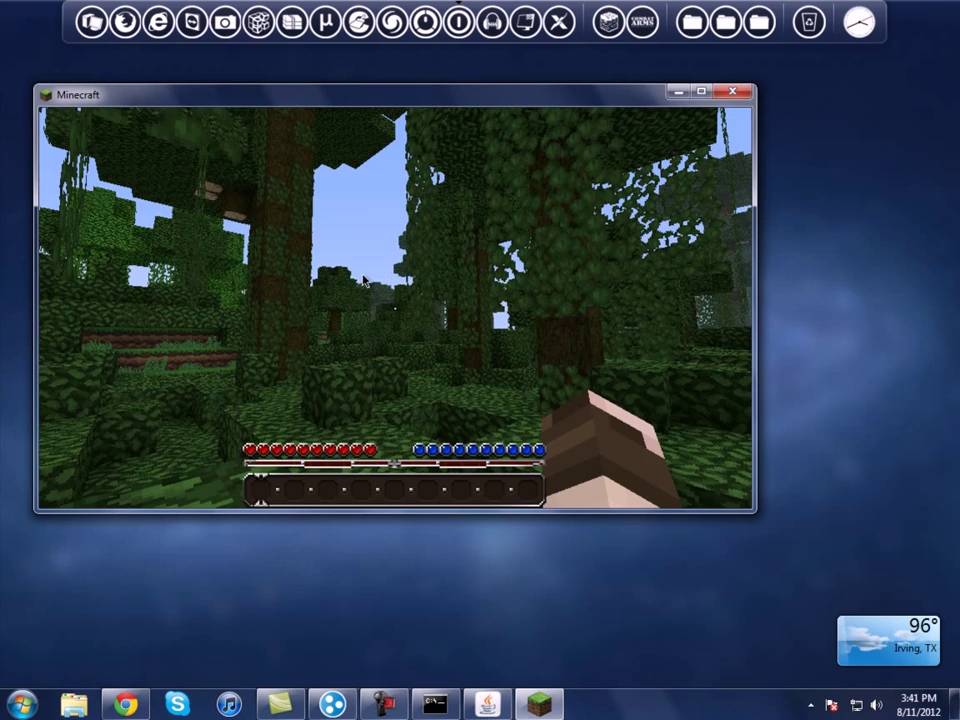
Step: Run op with the owner's username in the server console to grant operator rights
{"action": "key", "text": "Escape"}
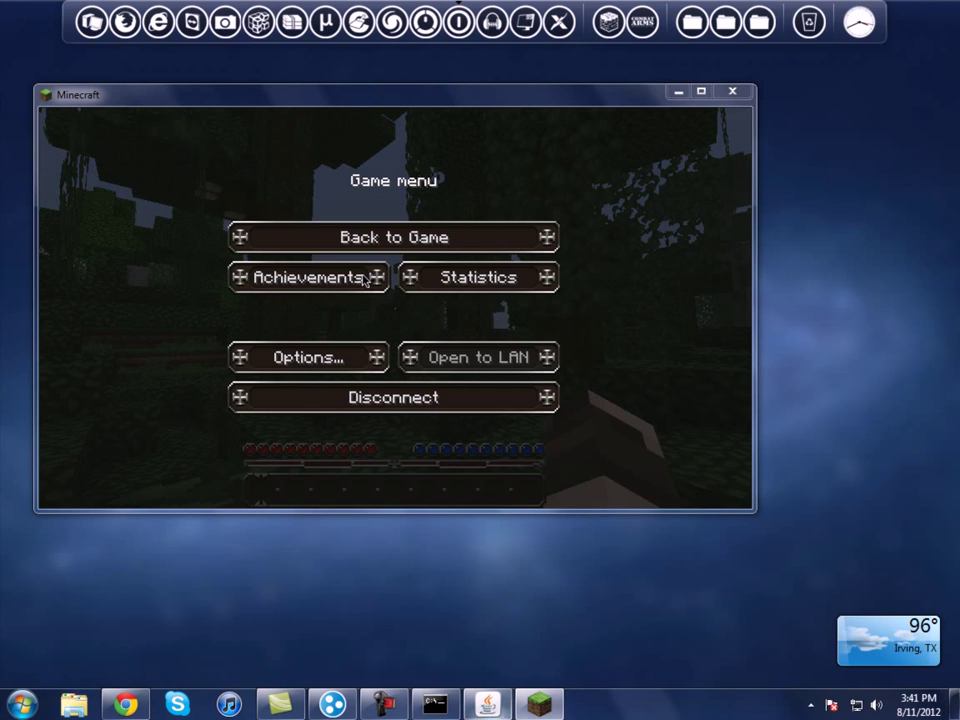
{"action": "key", "text": "alt+Tab"}
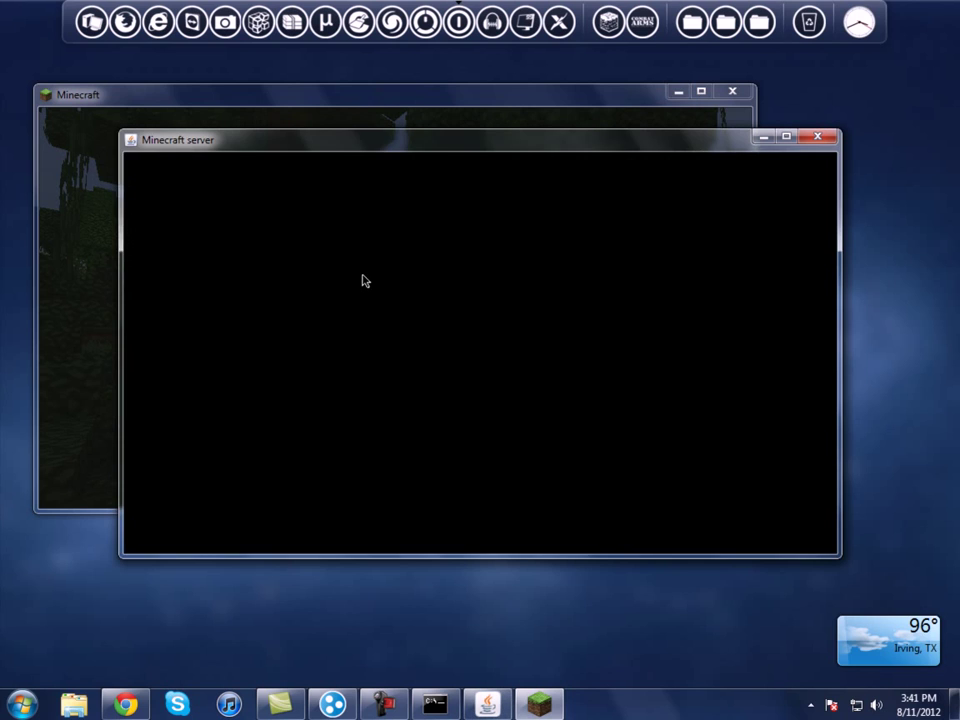
{"action": "key", "text": "alt+Tab"}
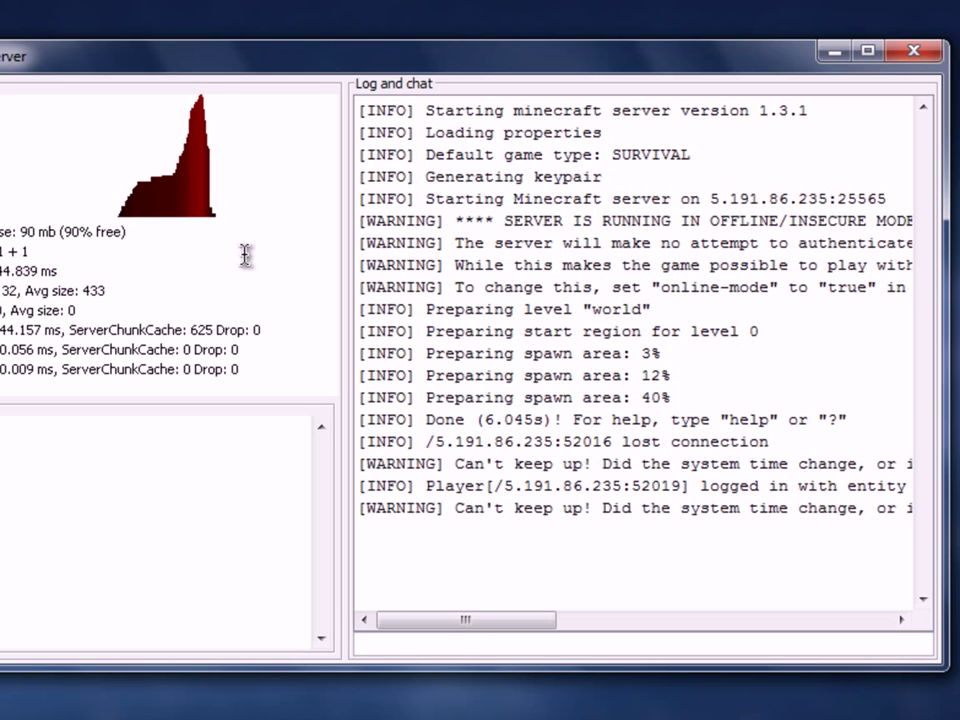
{"action": "type", "text": "op"}
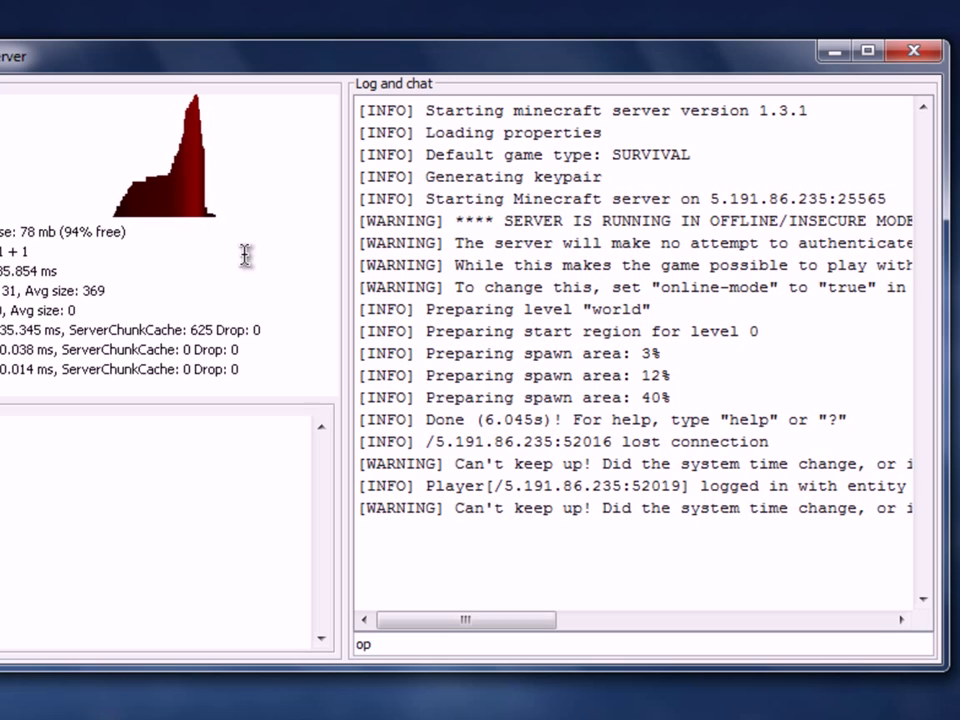
{"action": "type", "text": " icrapblocks"}
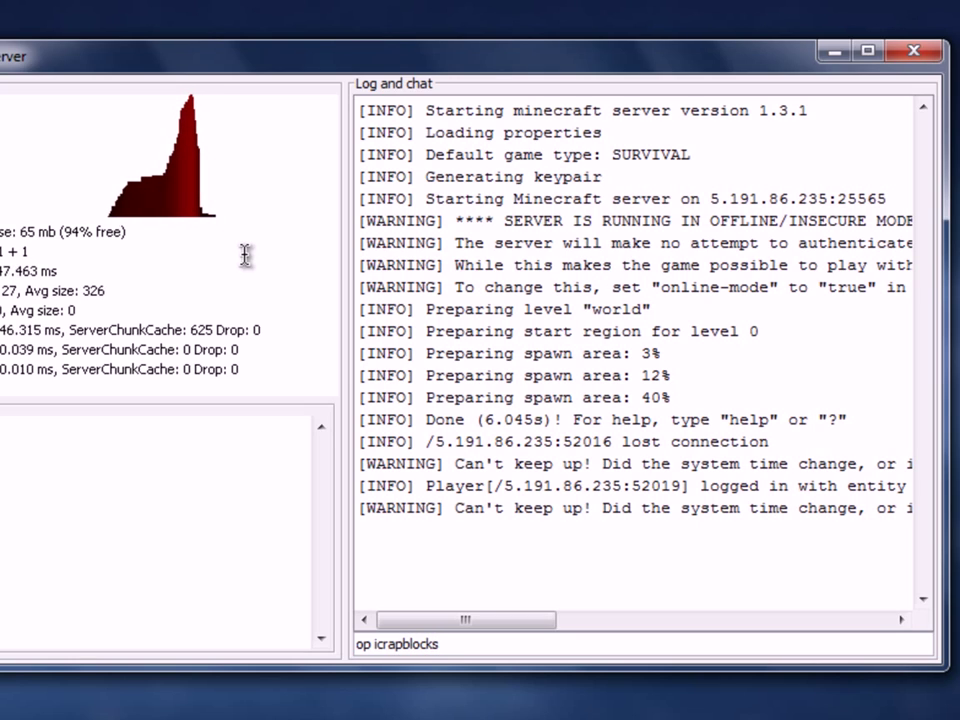
{"action": "key", "text": "Return"}
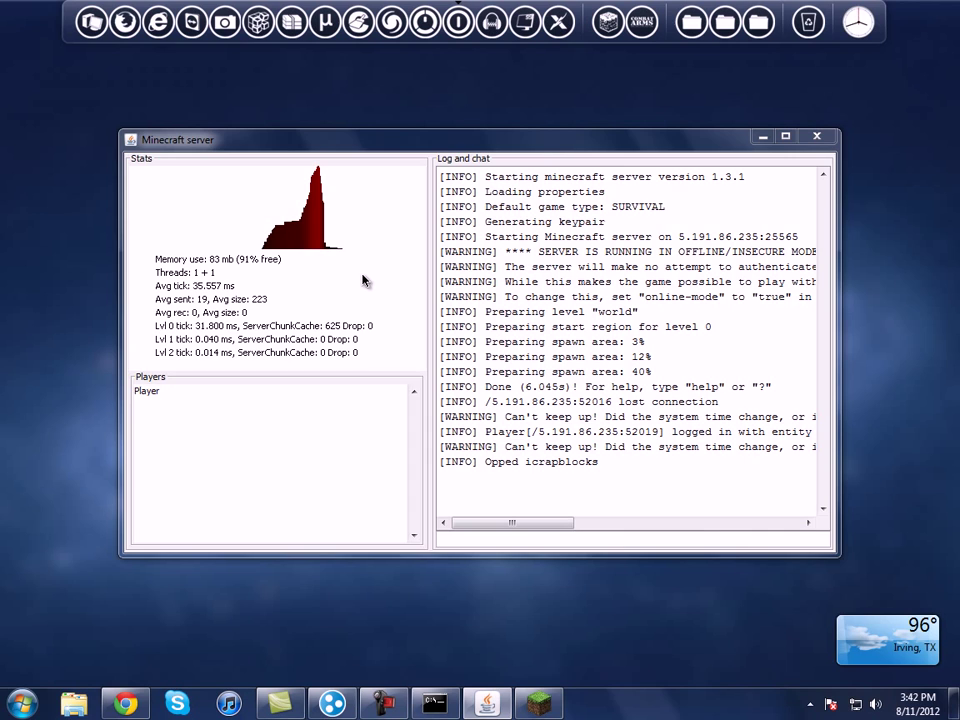
Step: Back in the game, start a /give chat command, cancel it, and pause the game
{"action": "key", "text": "alt+Tab"}
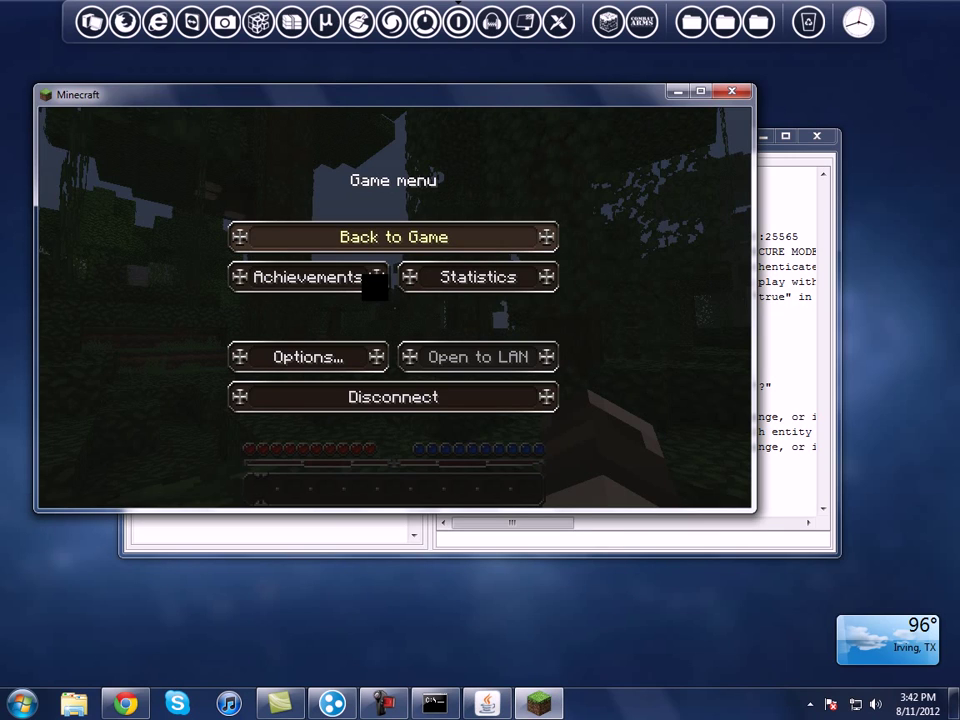
{"action": "key", "text": "Escape"}
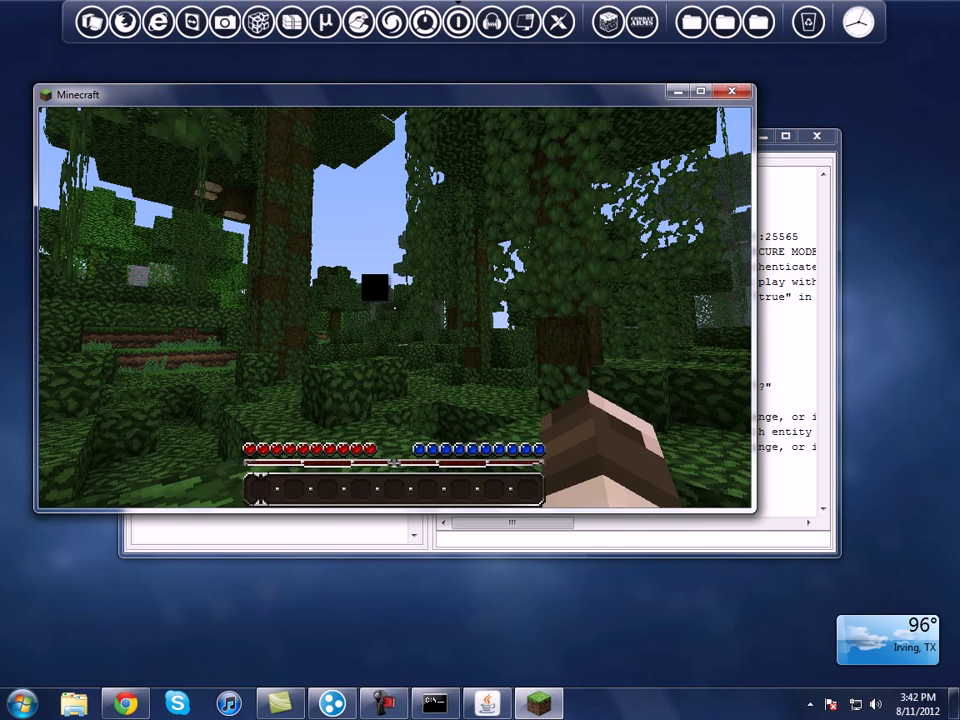
{"action": "key", "text": "t"}
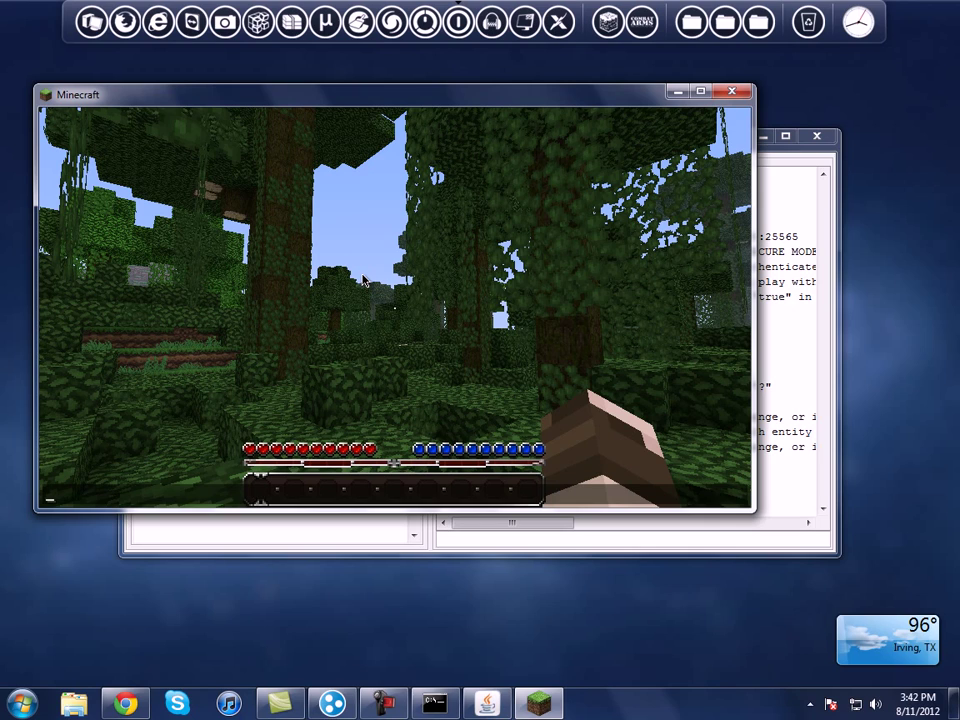
{"action": "type", "text": "/give /gm"}
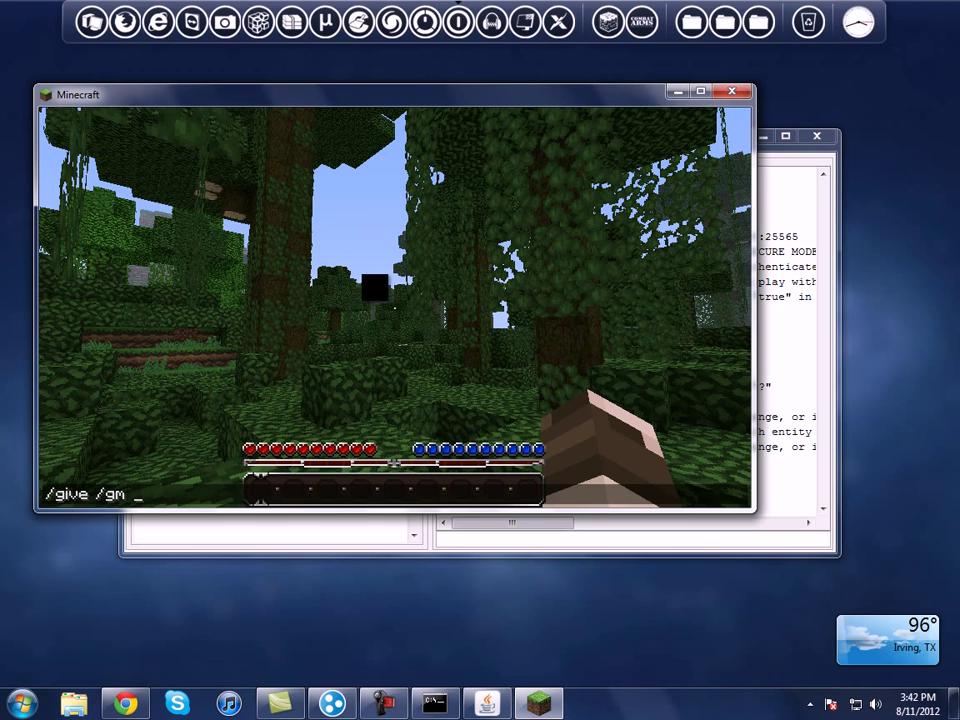
{"action": "key", "text": "Escape"}
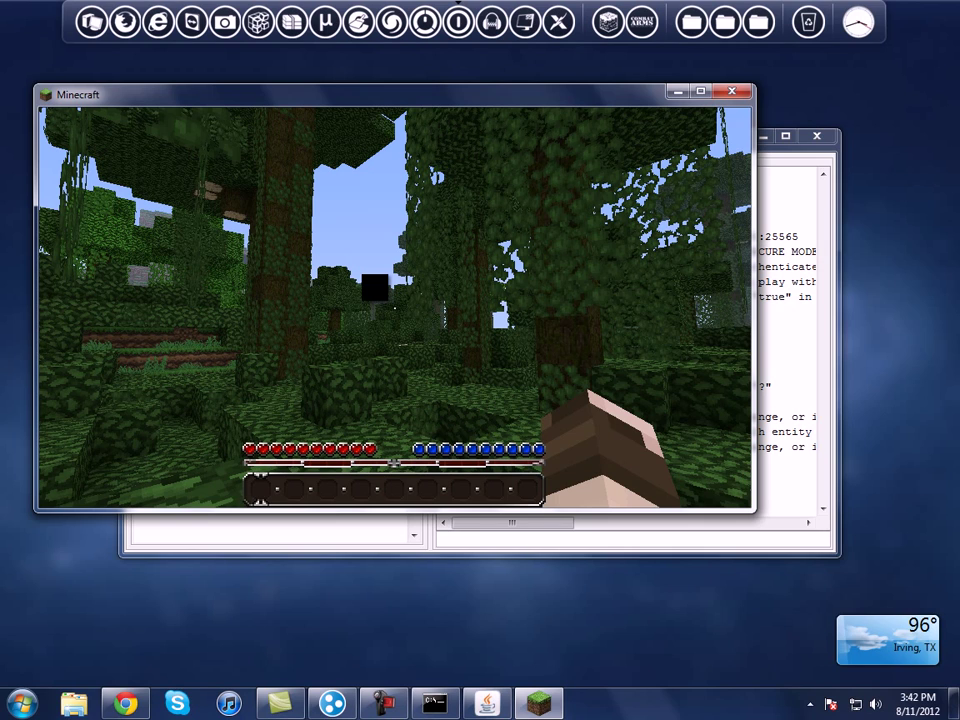
{"action": "key", "text": "Escape"}
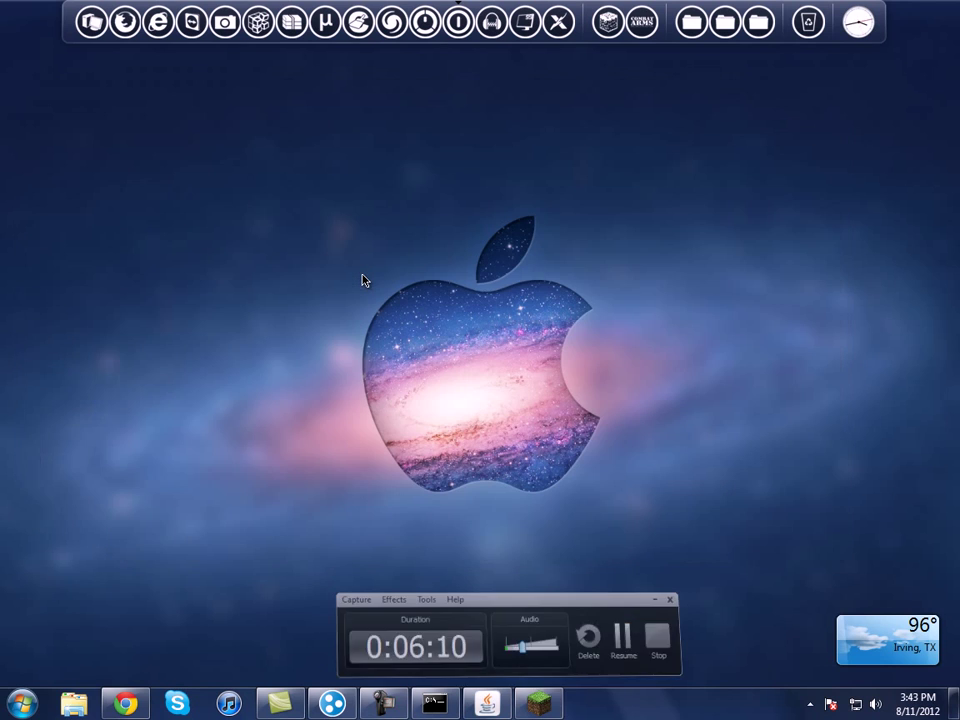
{"action": "key", "text": "F9"}
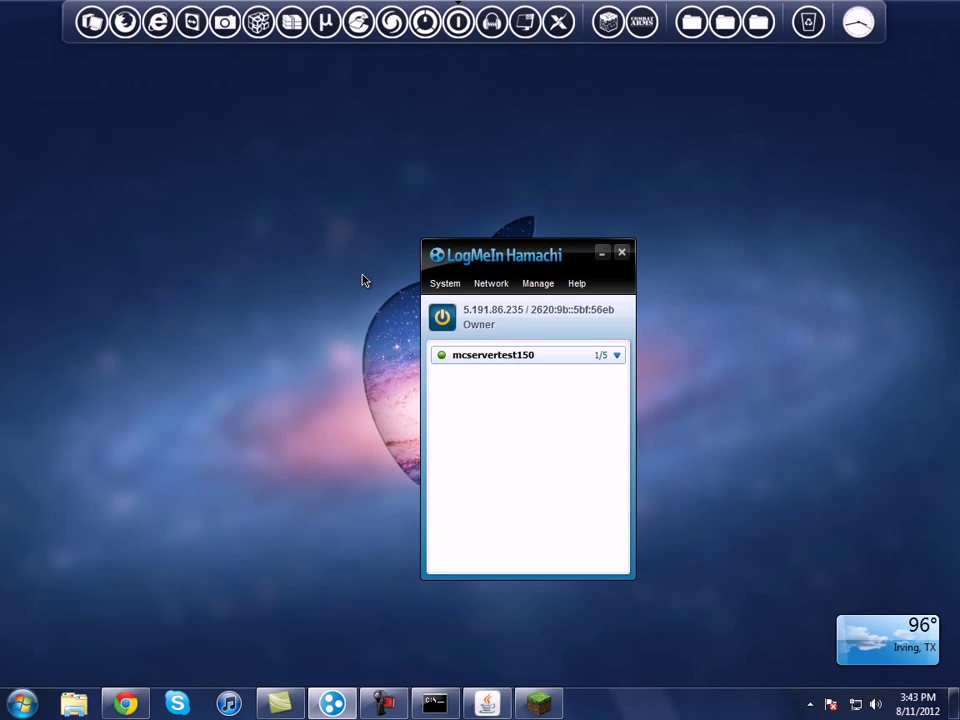
{"action": "key", "text": "alt+Tab"}
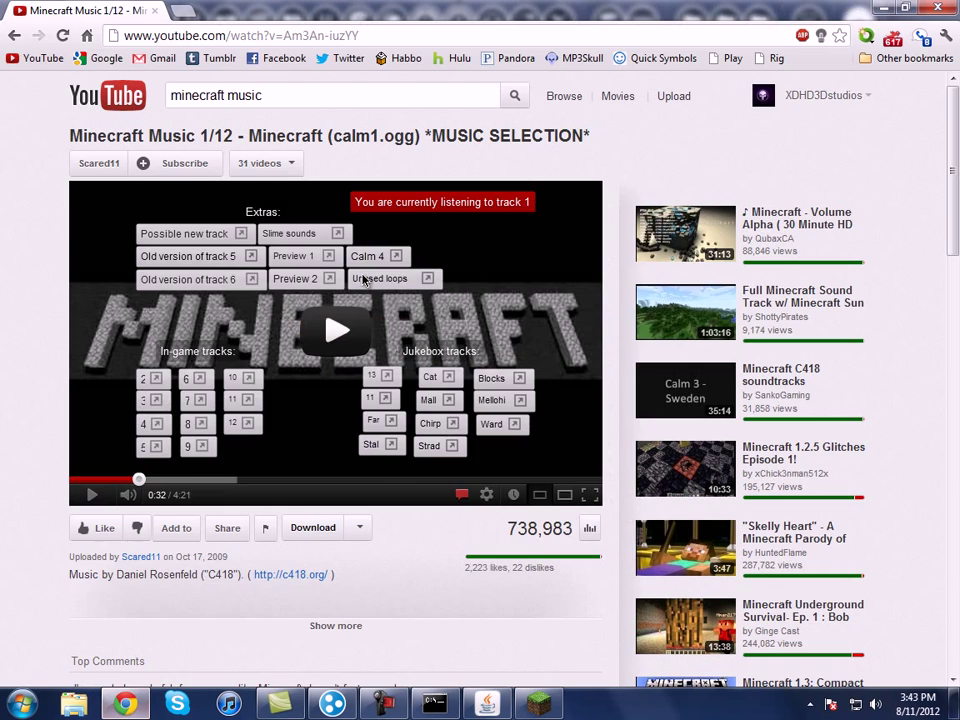
{"action": "key", "text": "alt+Tab"}
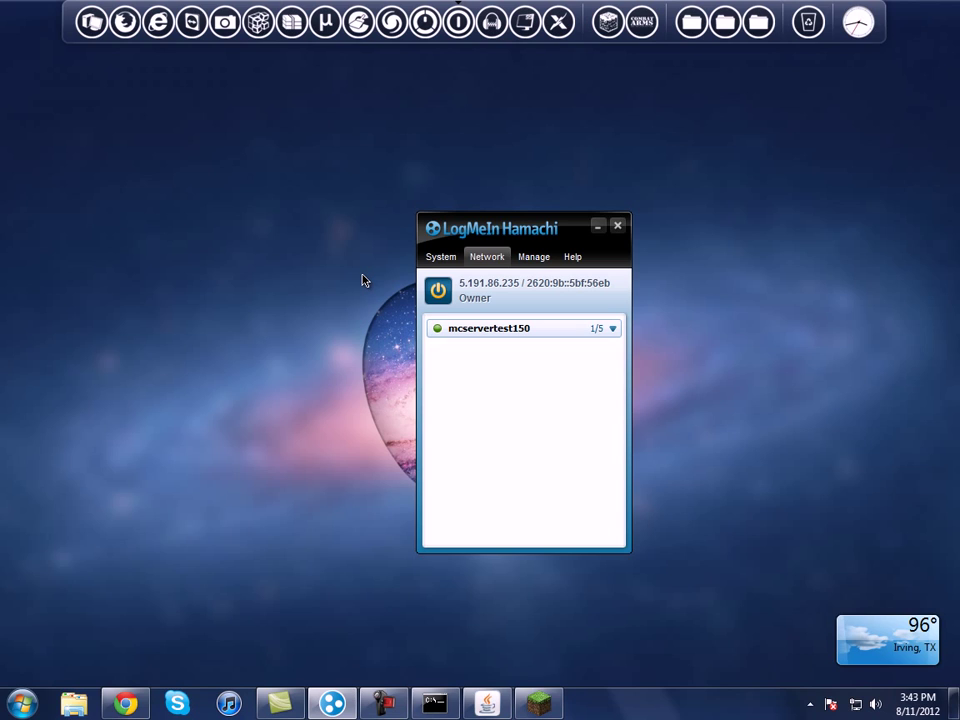
Step: Join the mcservertest150 Hamachi network, entering its network password
{"action": "key", "text": "Down"}
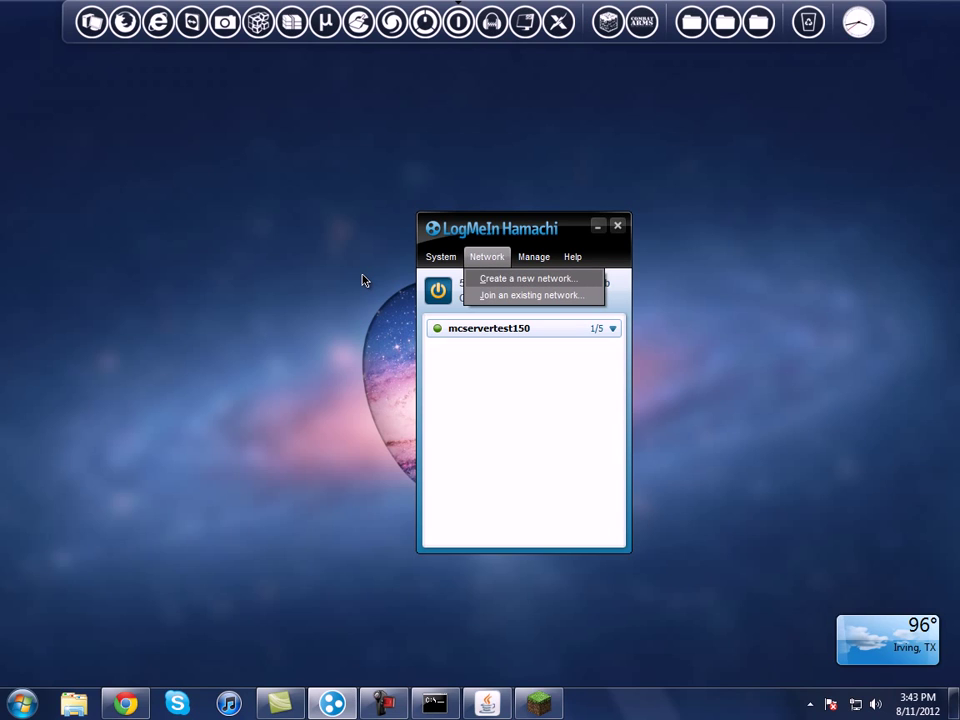
{"action": "key", "text": "Down"}
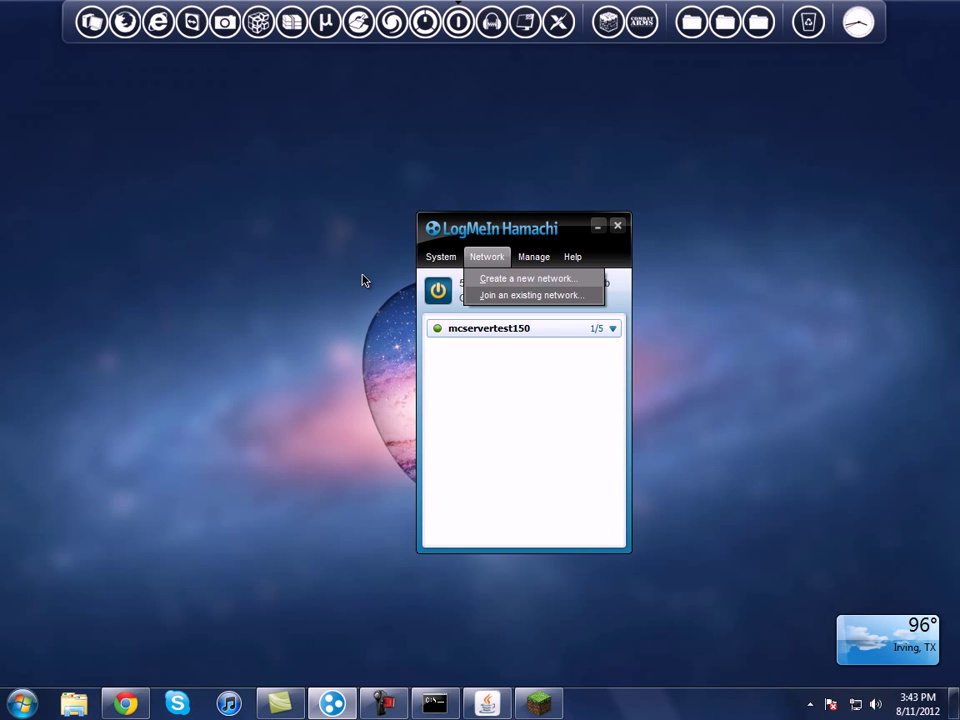
{"action": "key", "text": "Return"}
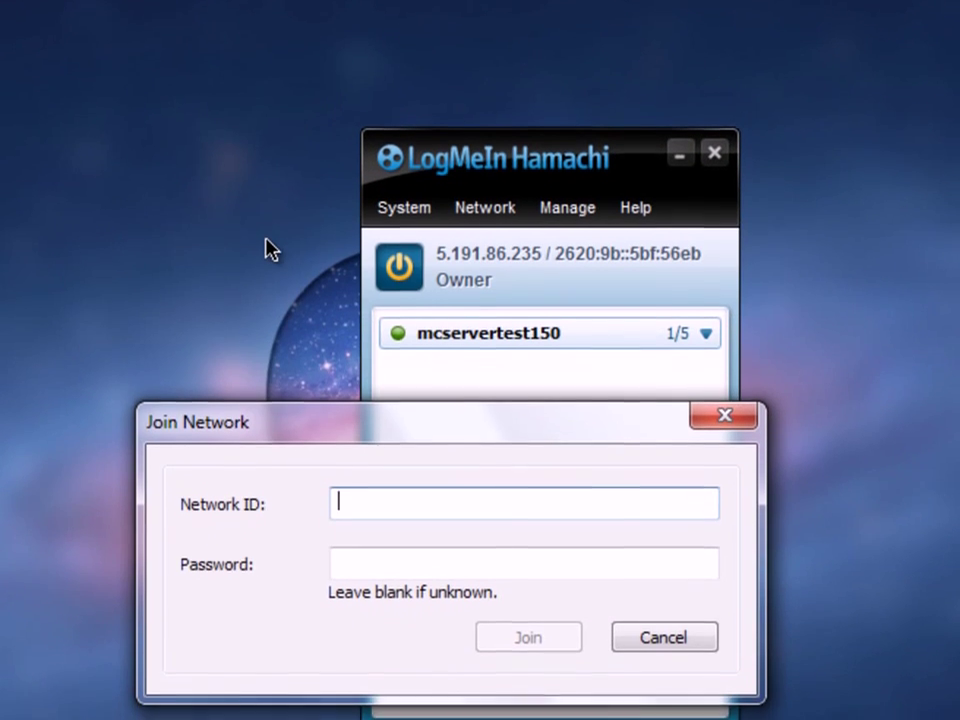
{"action": "type", "text": "mc"}
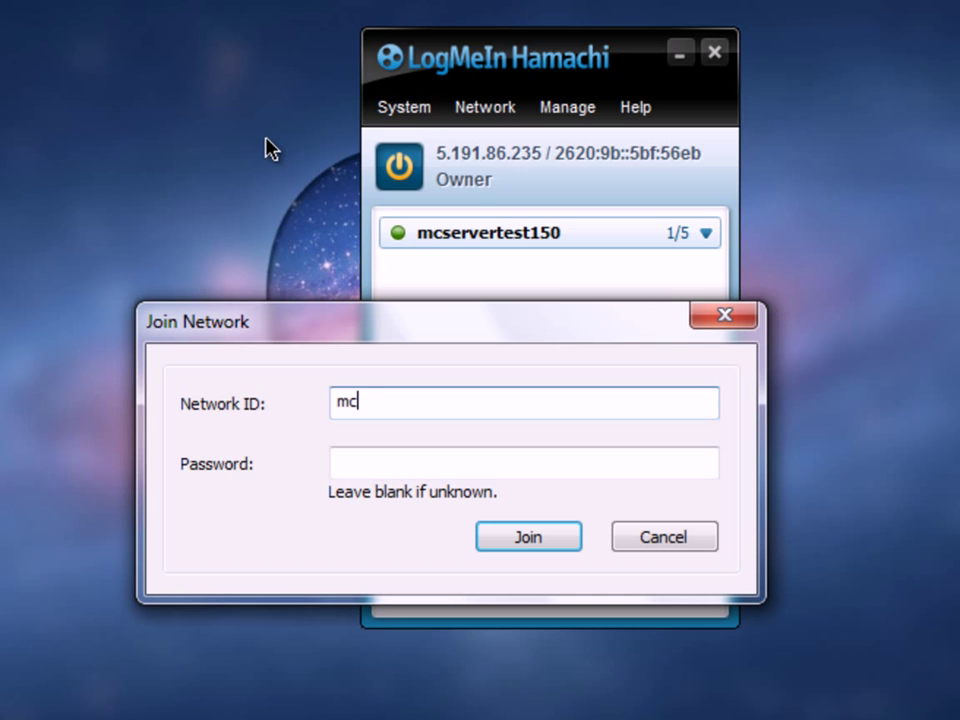
{"action": "type", "text": "servertest"}
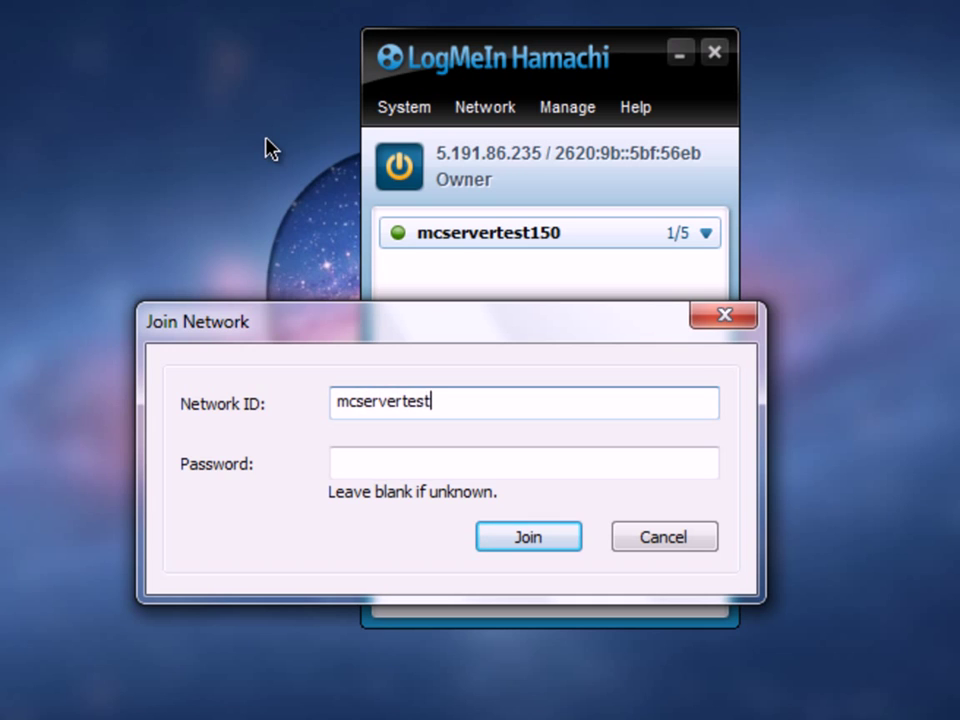
{"action": "type", "text": "150"}
{"action": "key", "text": "Tab"}
{"action": "type", "text": "123"}
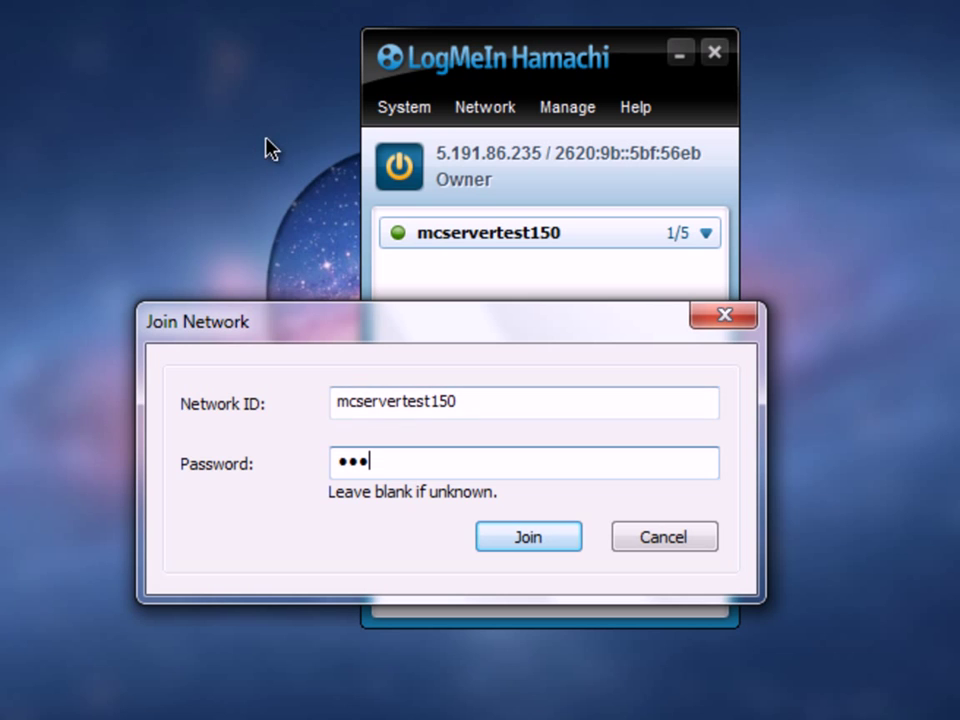
{"action": "key", "text": "Return"}
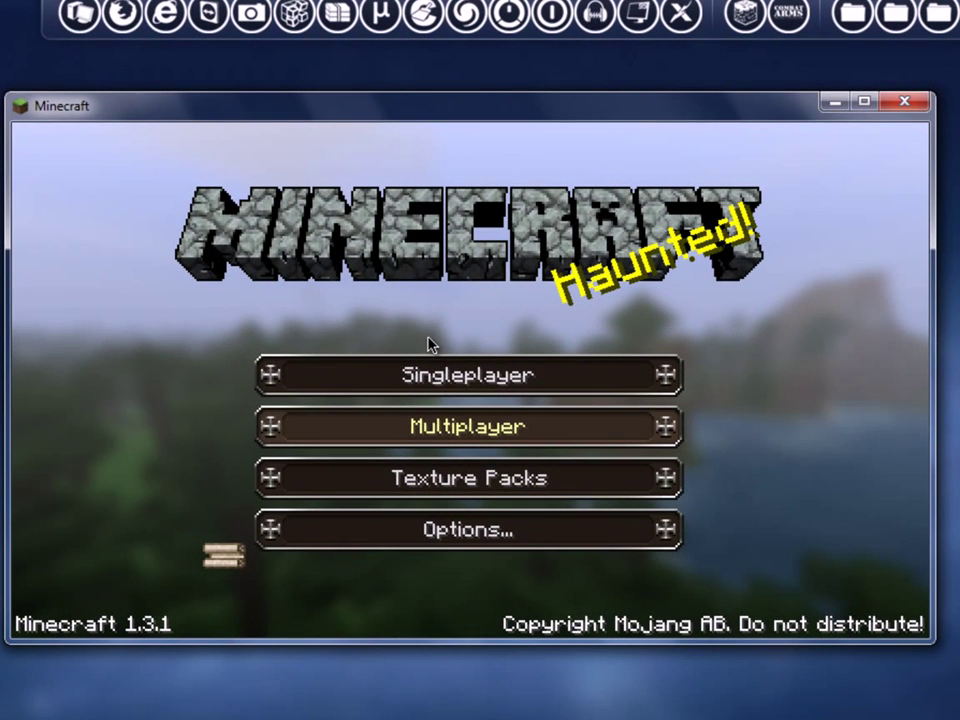
Step: Open Direct Connect from Multiplayer and enter the address 5.191.86.235:25565
{"action": "left_click", "coordinate": [428, 344]}
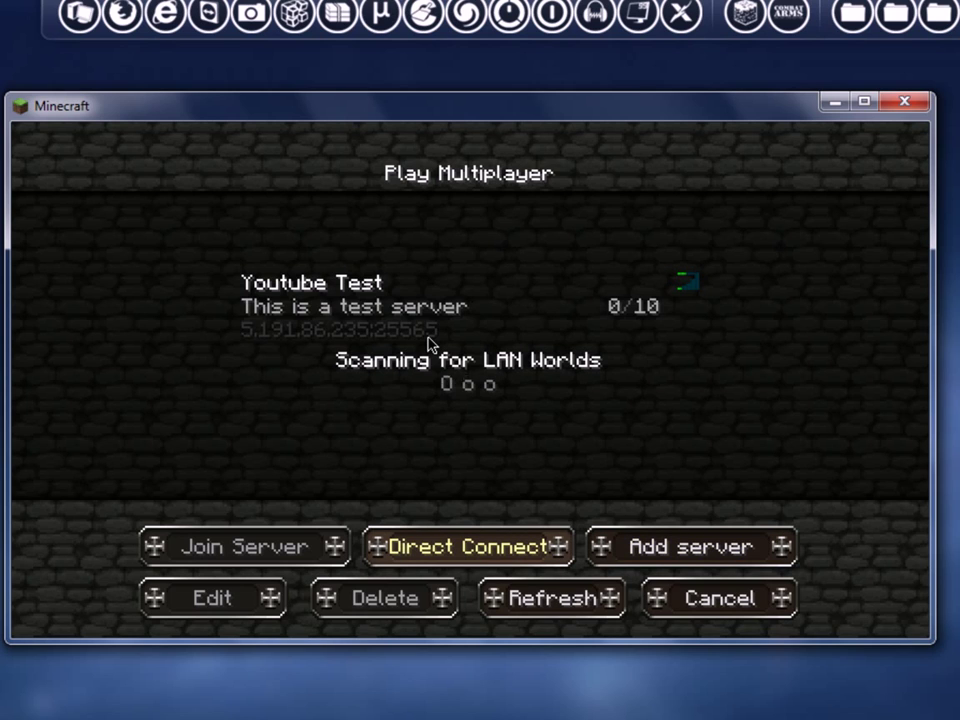
{"action": "key", "text": "Return"}
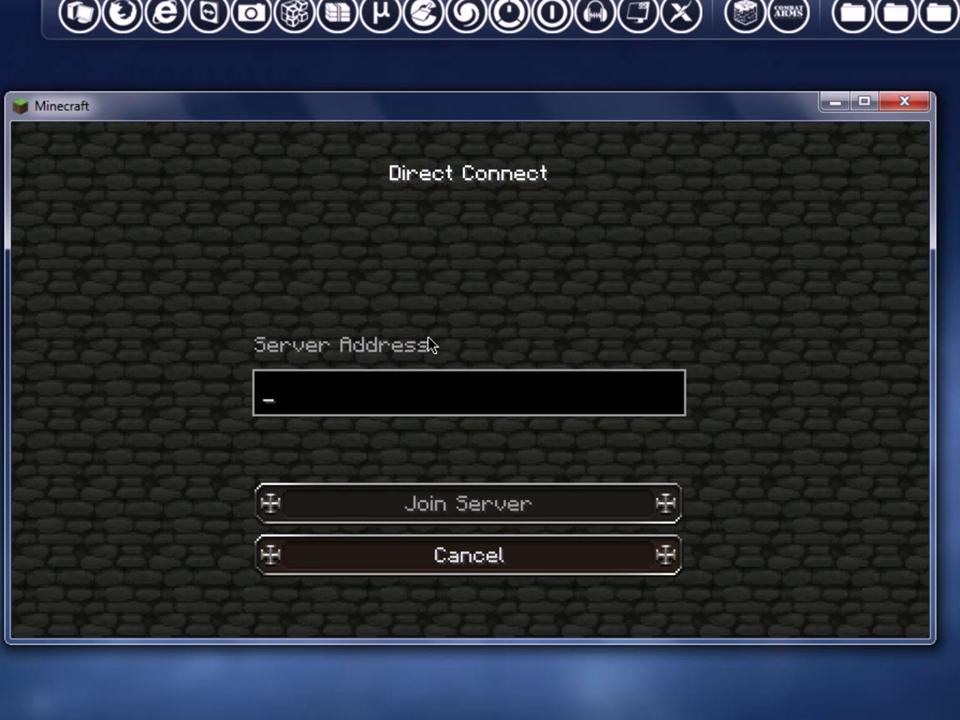
{"action": "type", "text": "5"}
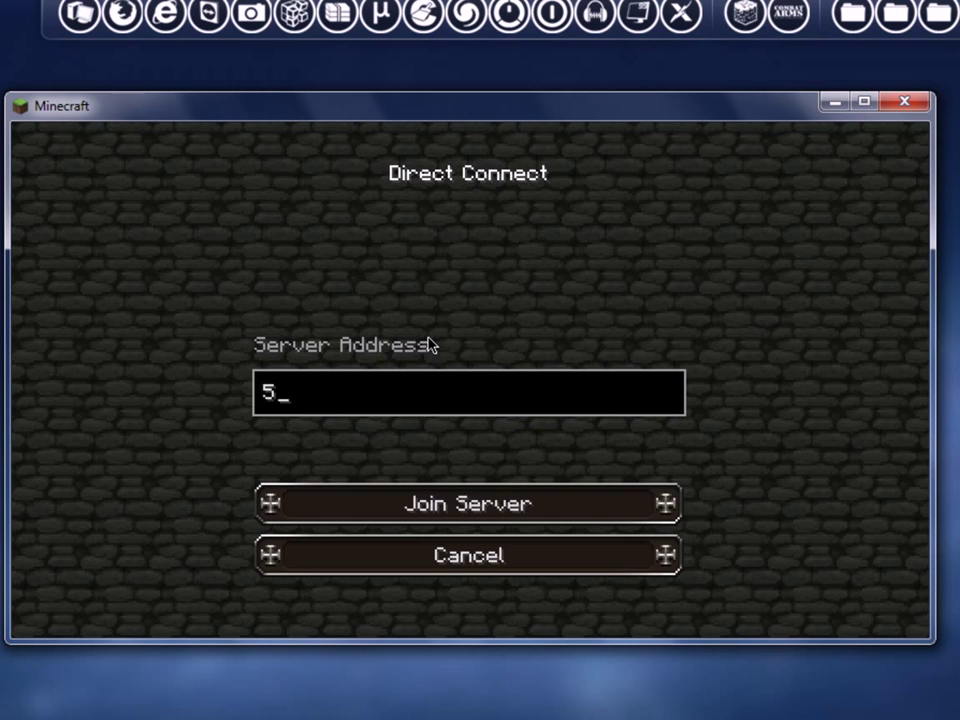
{"action": "type", "text": ".191.86.235"}
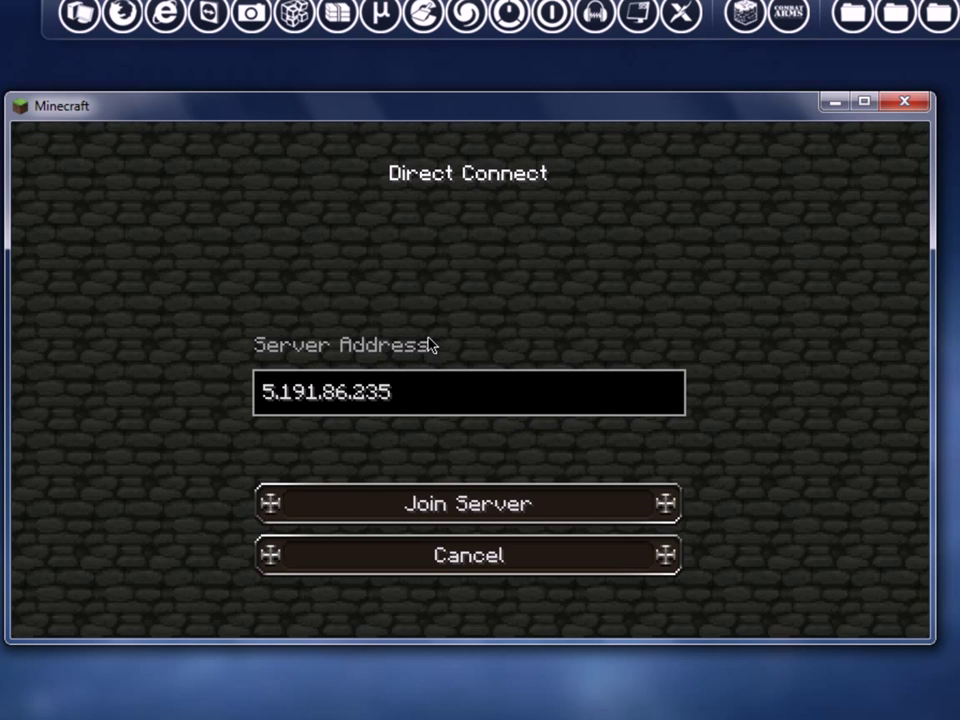
{"action": "type", "text": ":25565"}
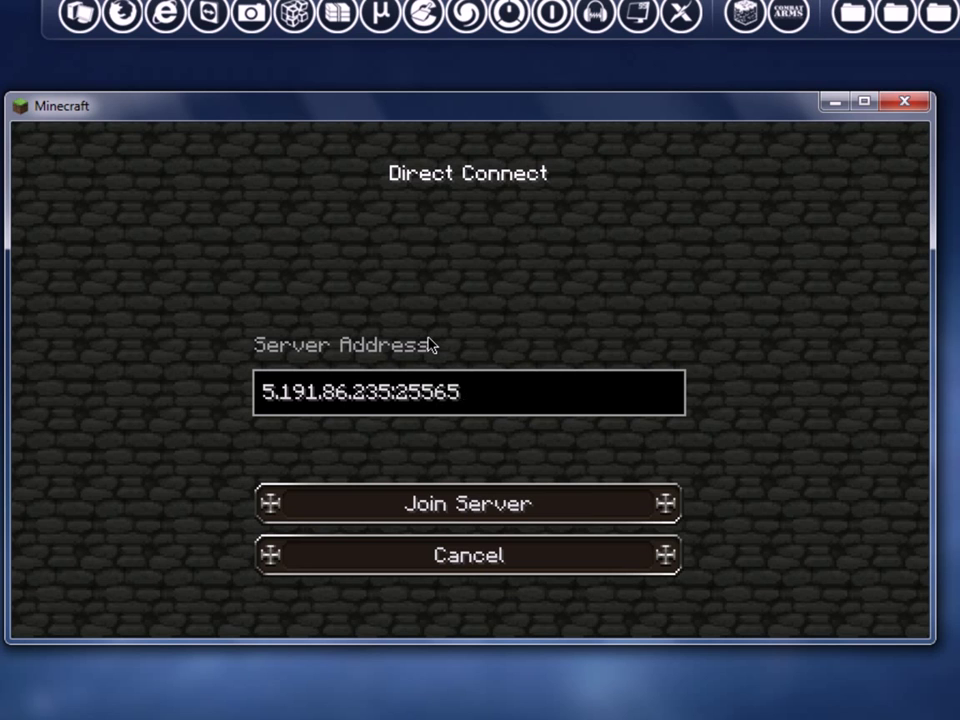